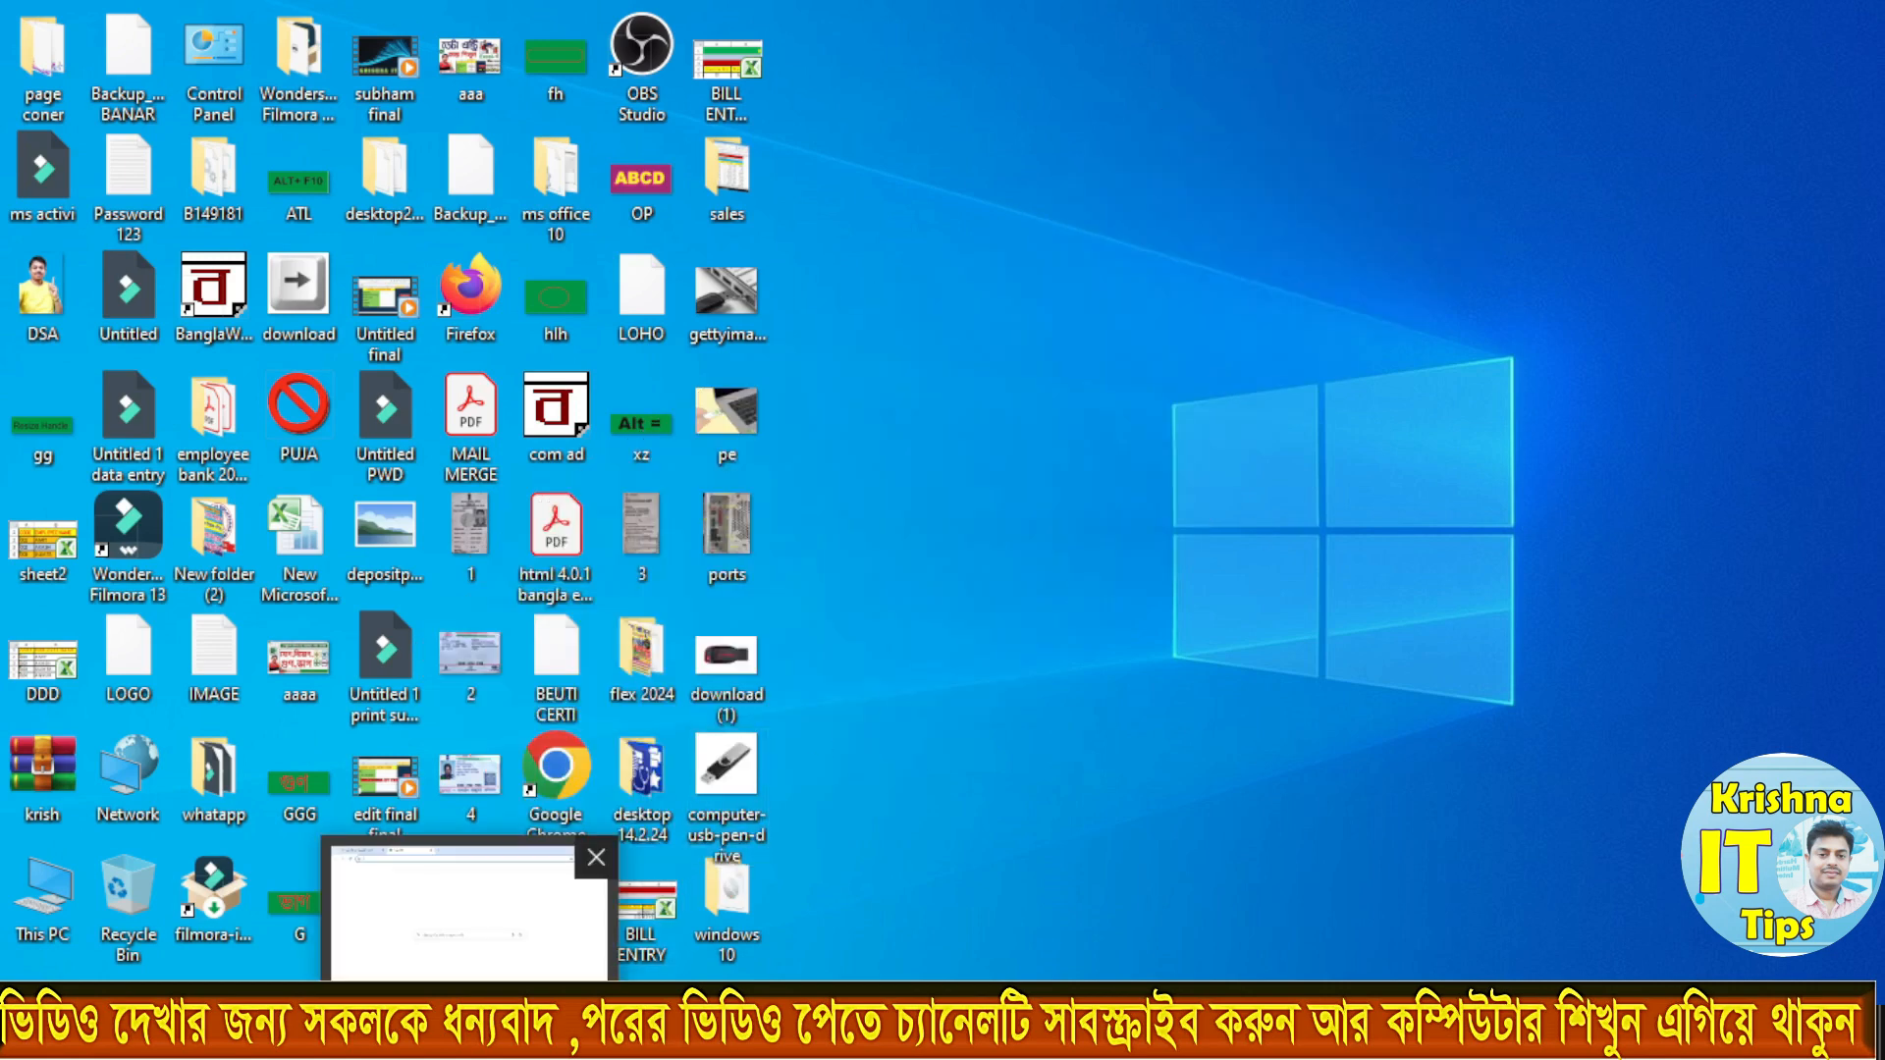
# Step: Switch to Chrome, search Google for getintopc and open the Get Into PC website
pyautogui.click(469, 1041)
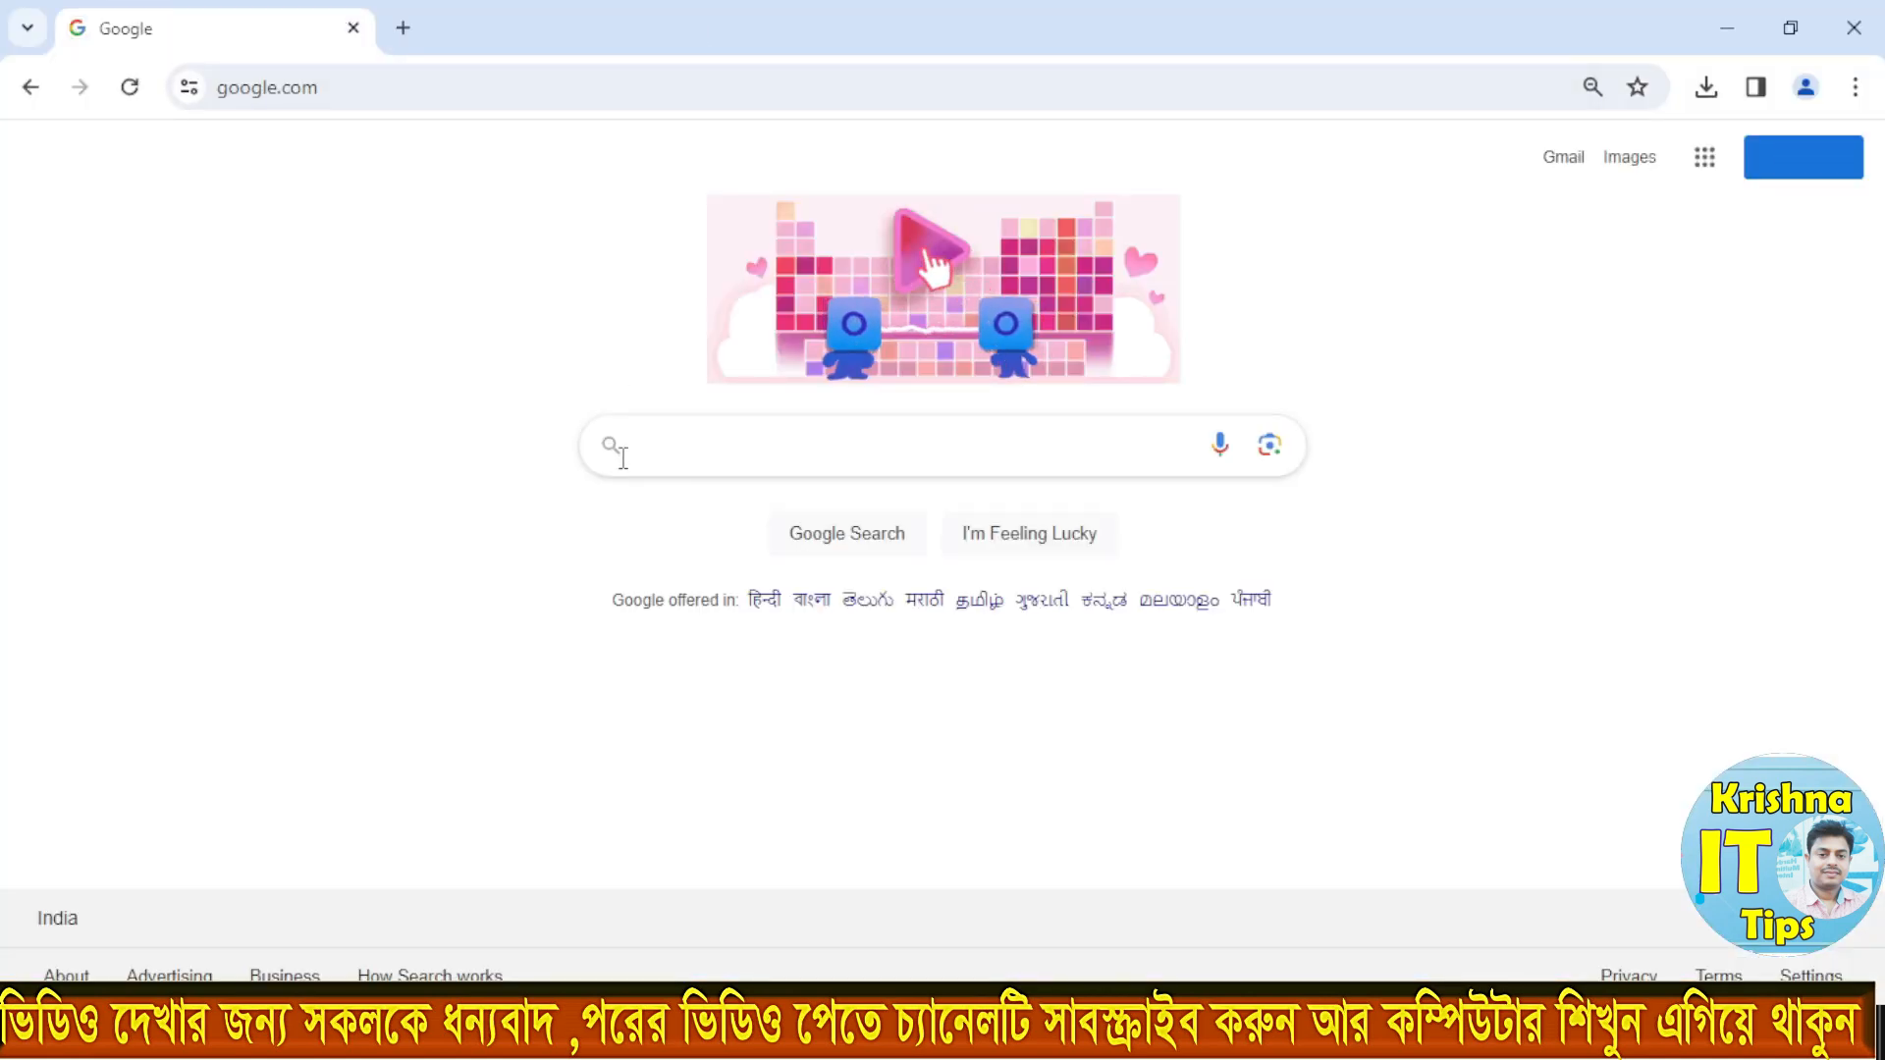
pyautogui.click(638, 446)
pyautogui.write('getint')
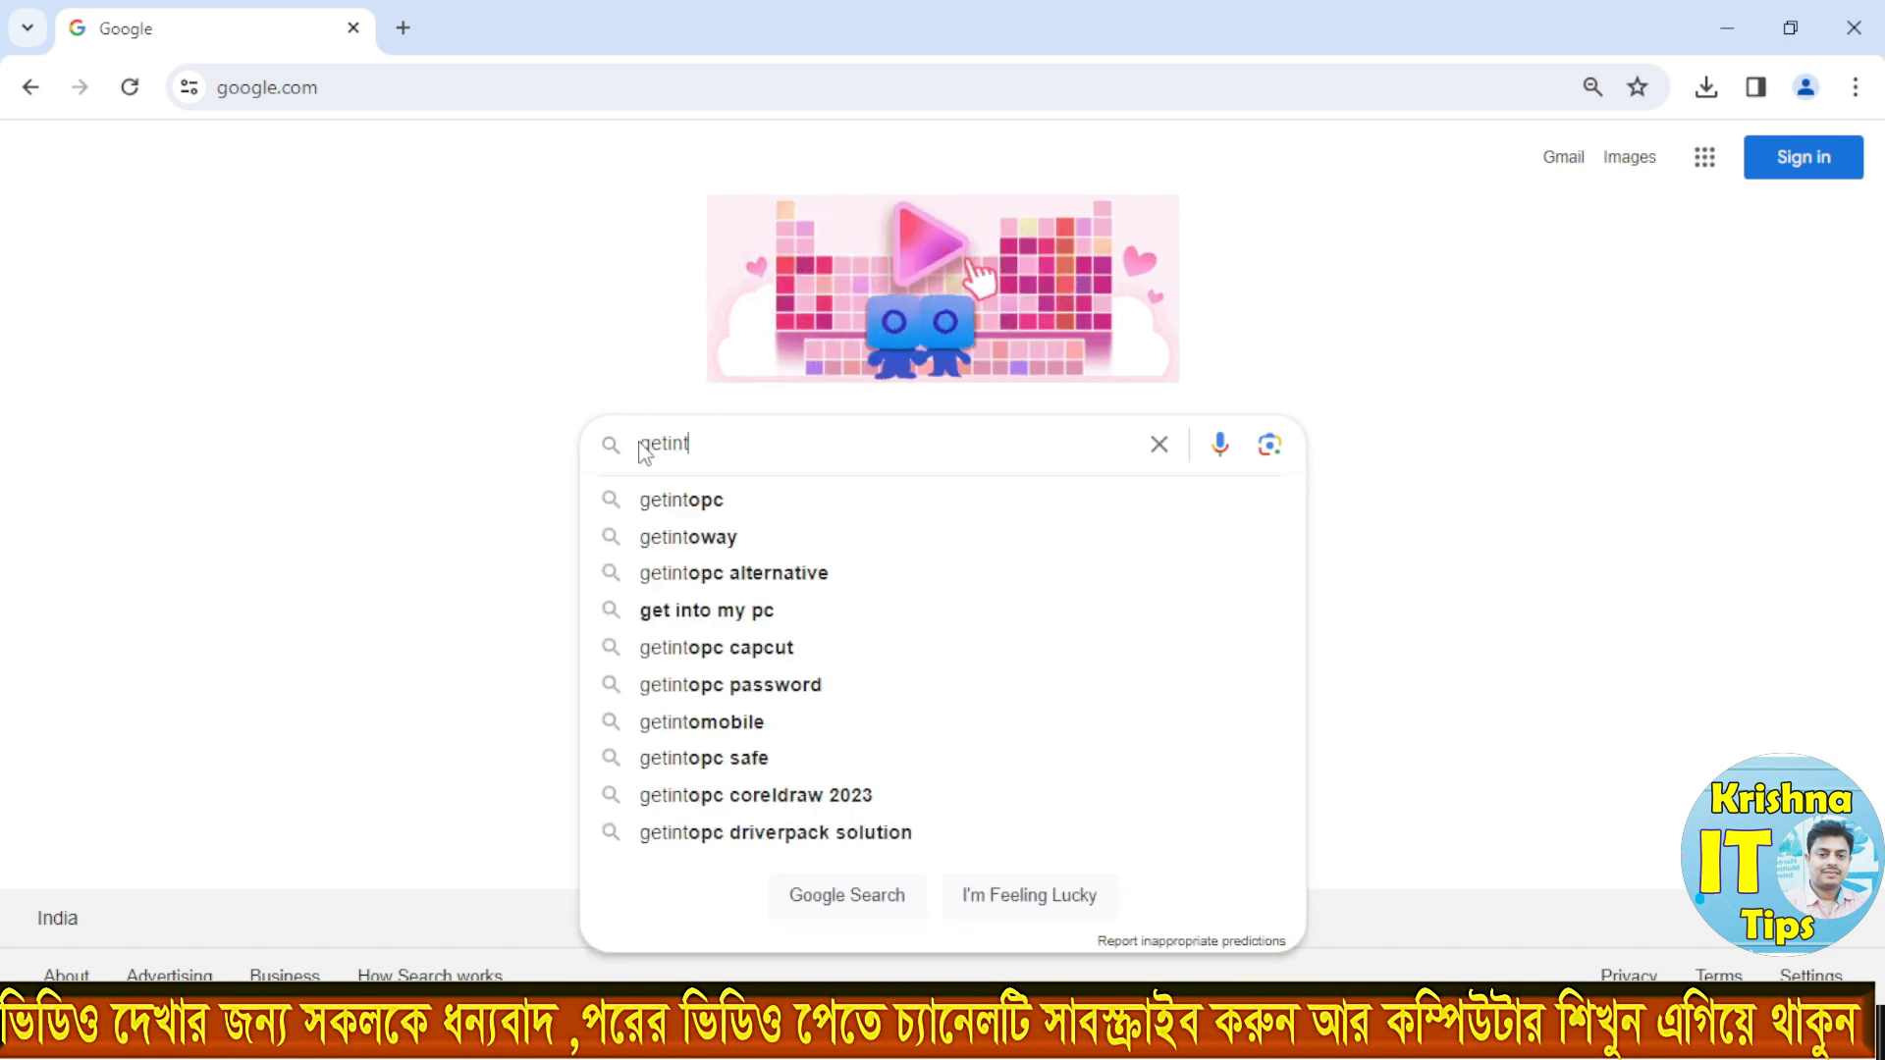
pyautogui.write('opc')
pyautogui.click(648, 508)
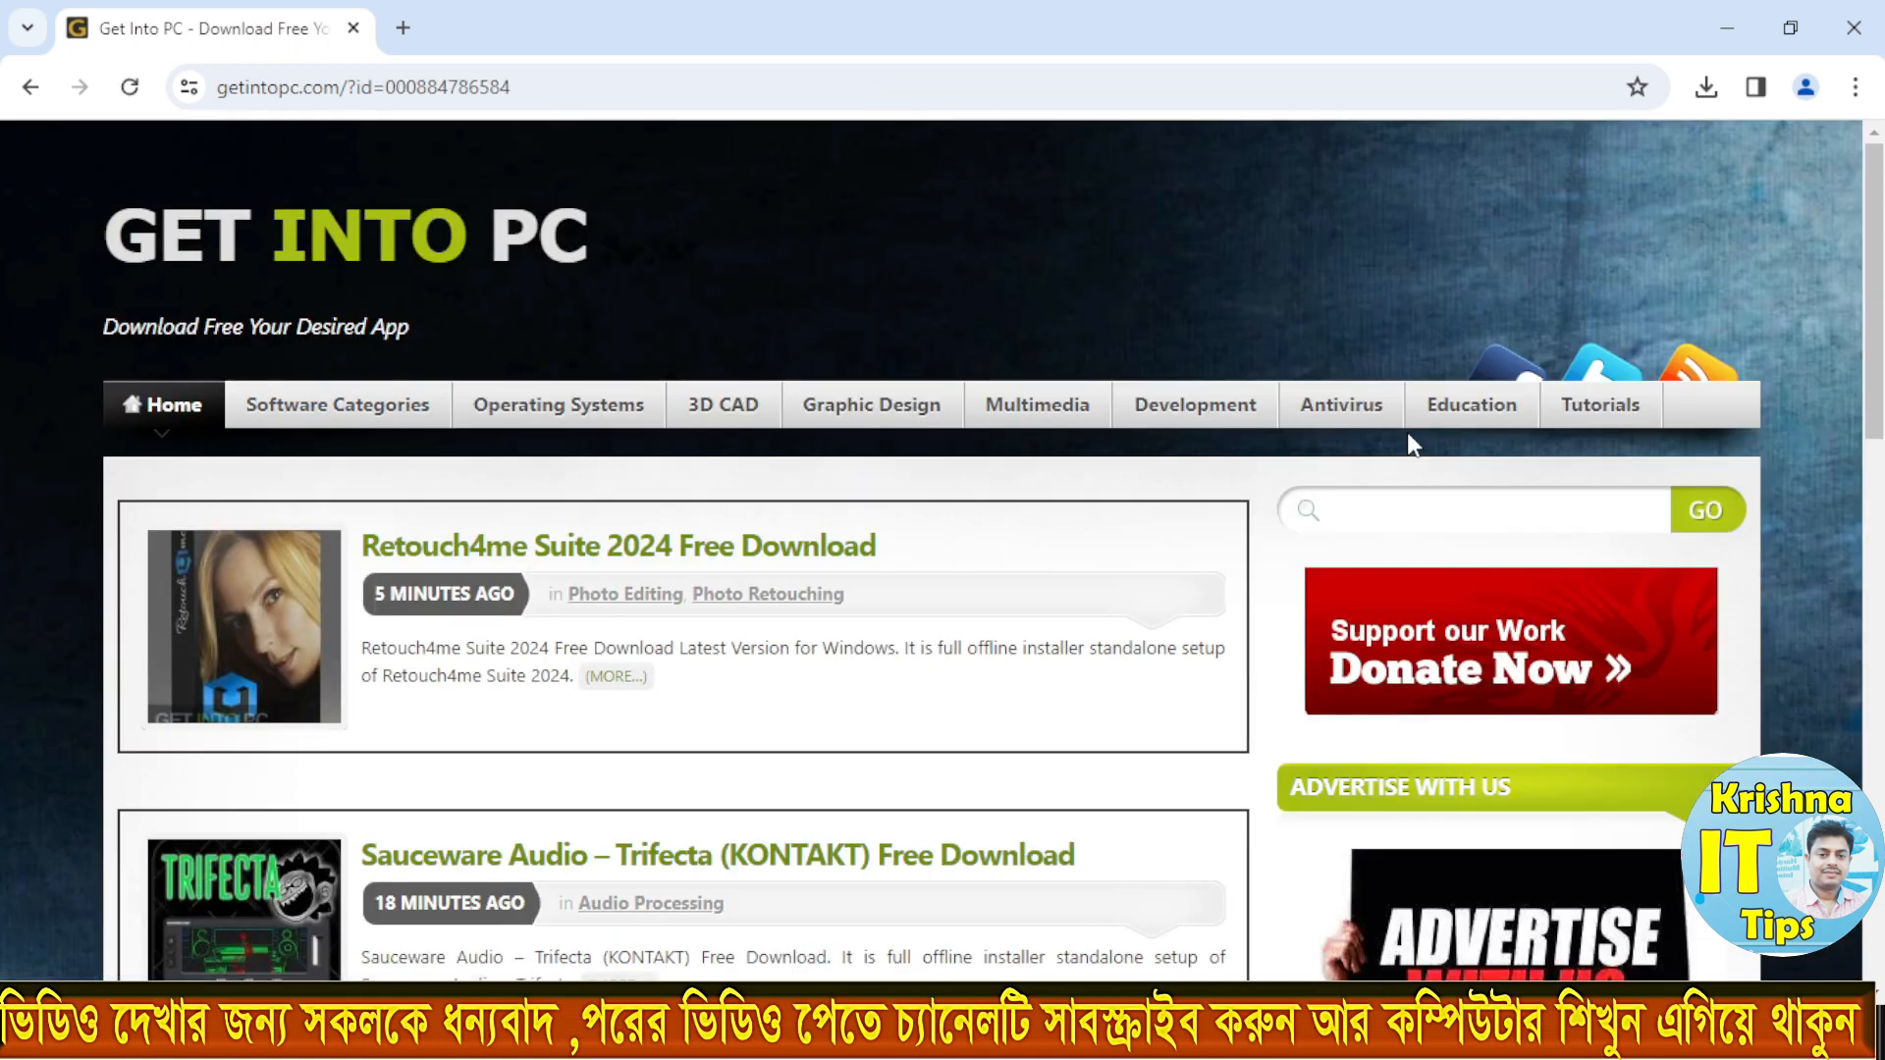
# Step: Search the Get Into PC site for windows 10
pyautogui.click(1364, 513)
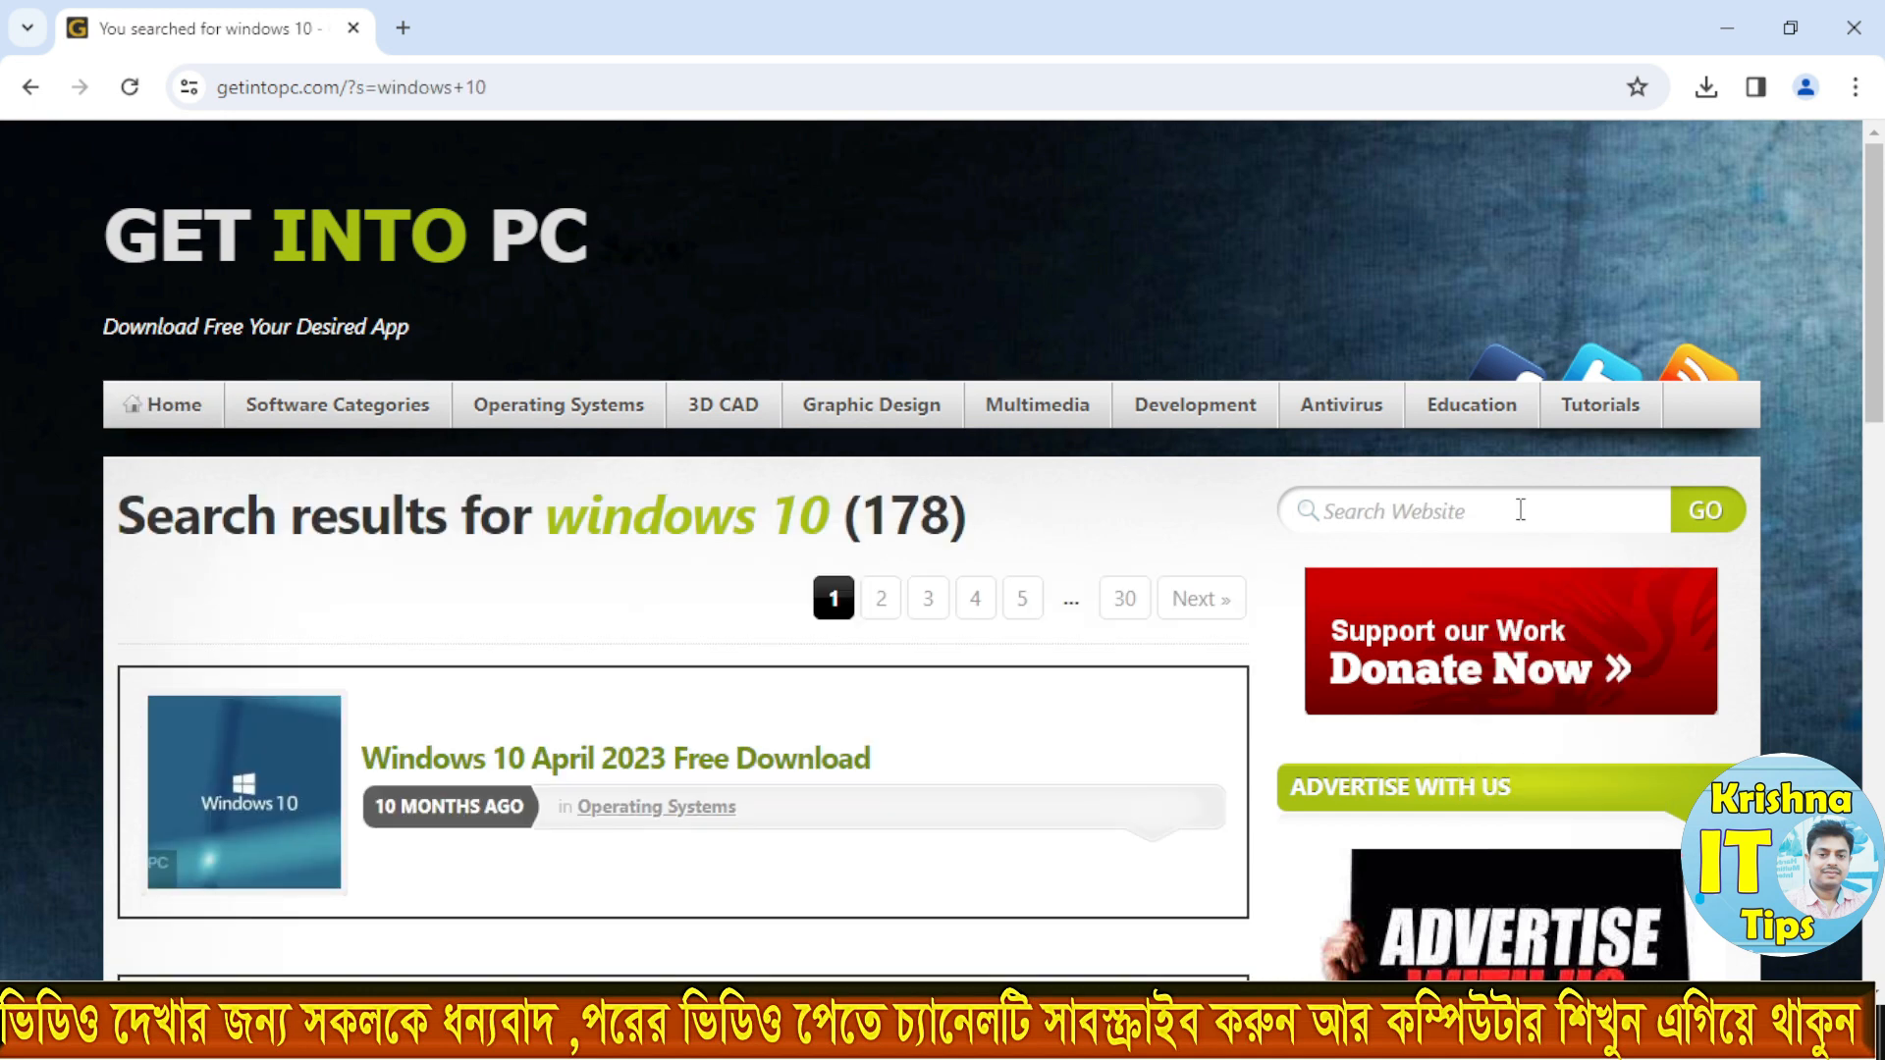
pyautogui.click(1520, 510)
pyautogui.click(1503, 562)
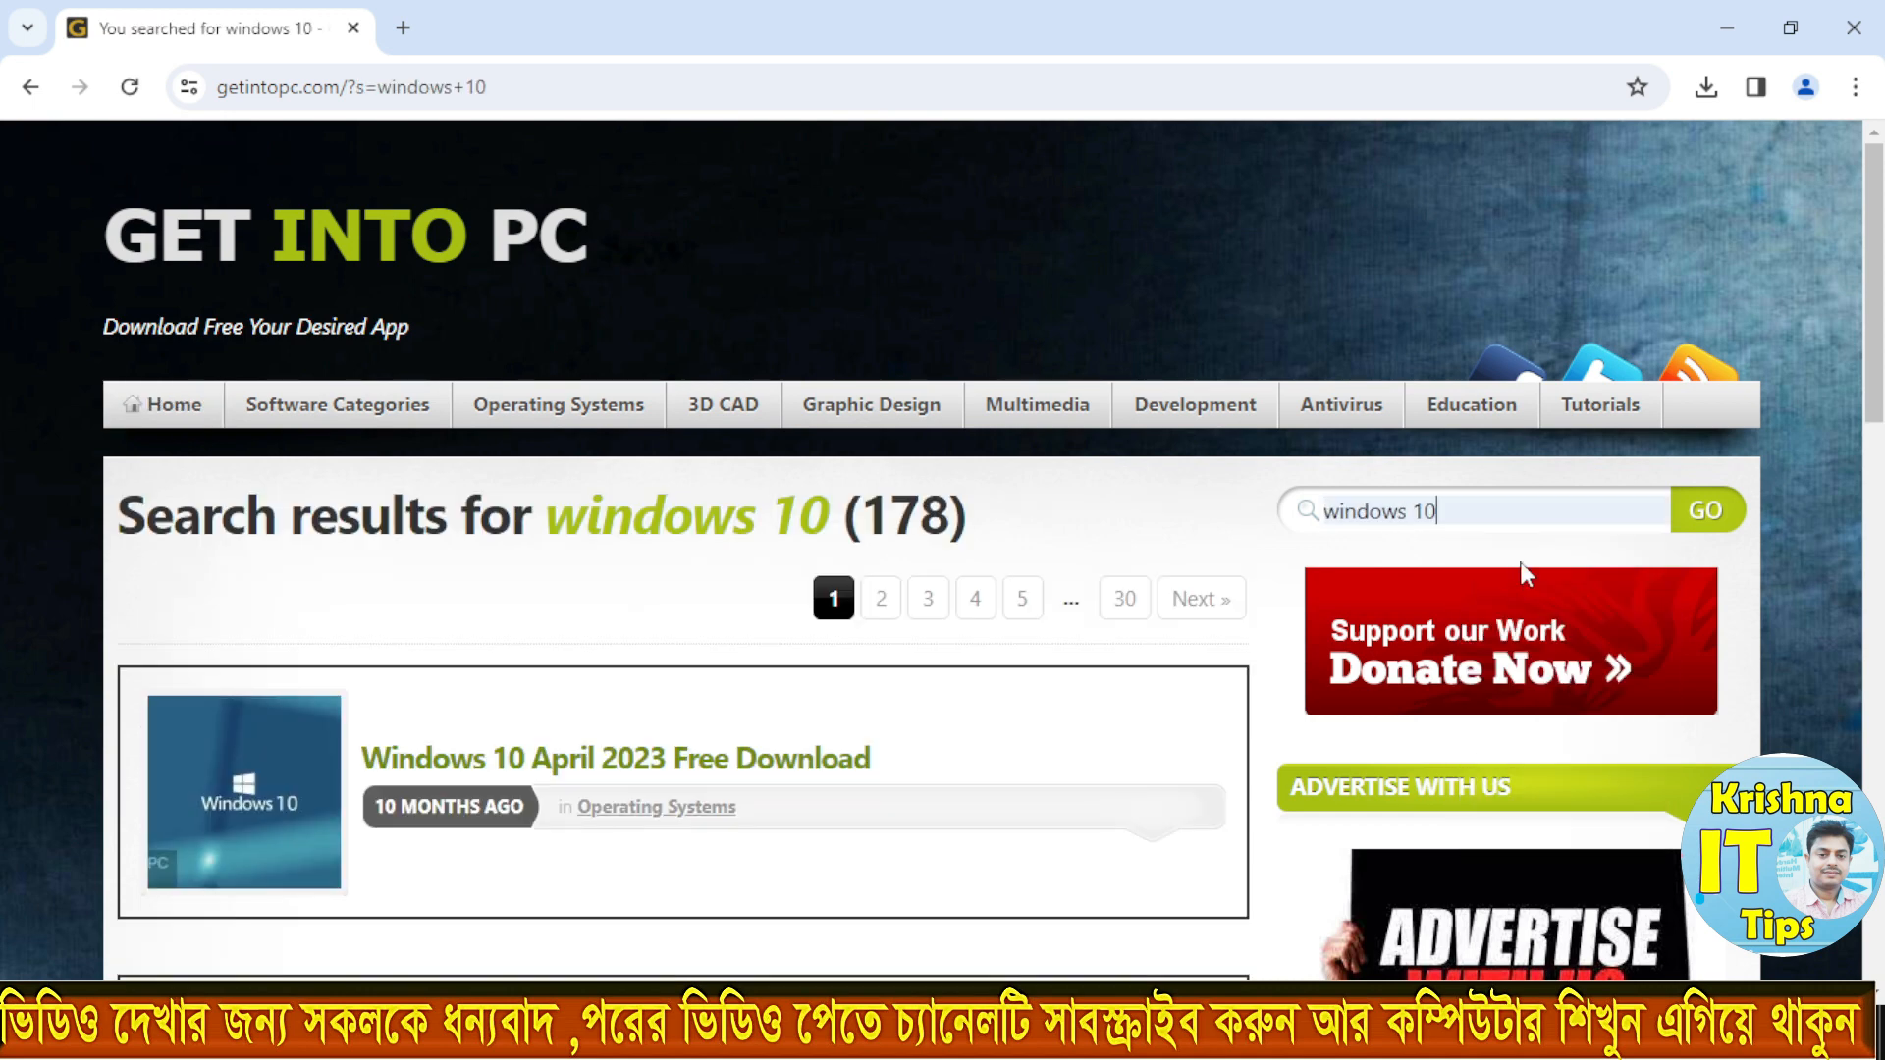
pyautogui.click(1706, 511)
# Step: Look through the search results and open the Windows 10 Pro Feb 2023 Free Download page
pyautogui.scroll(-3, 1394, 236)
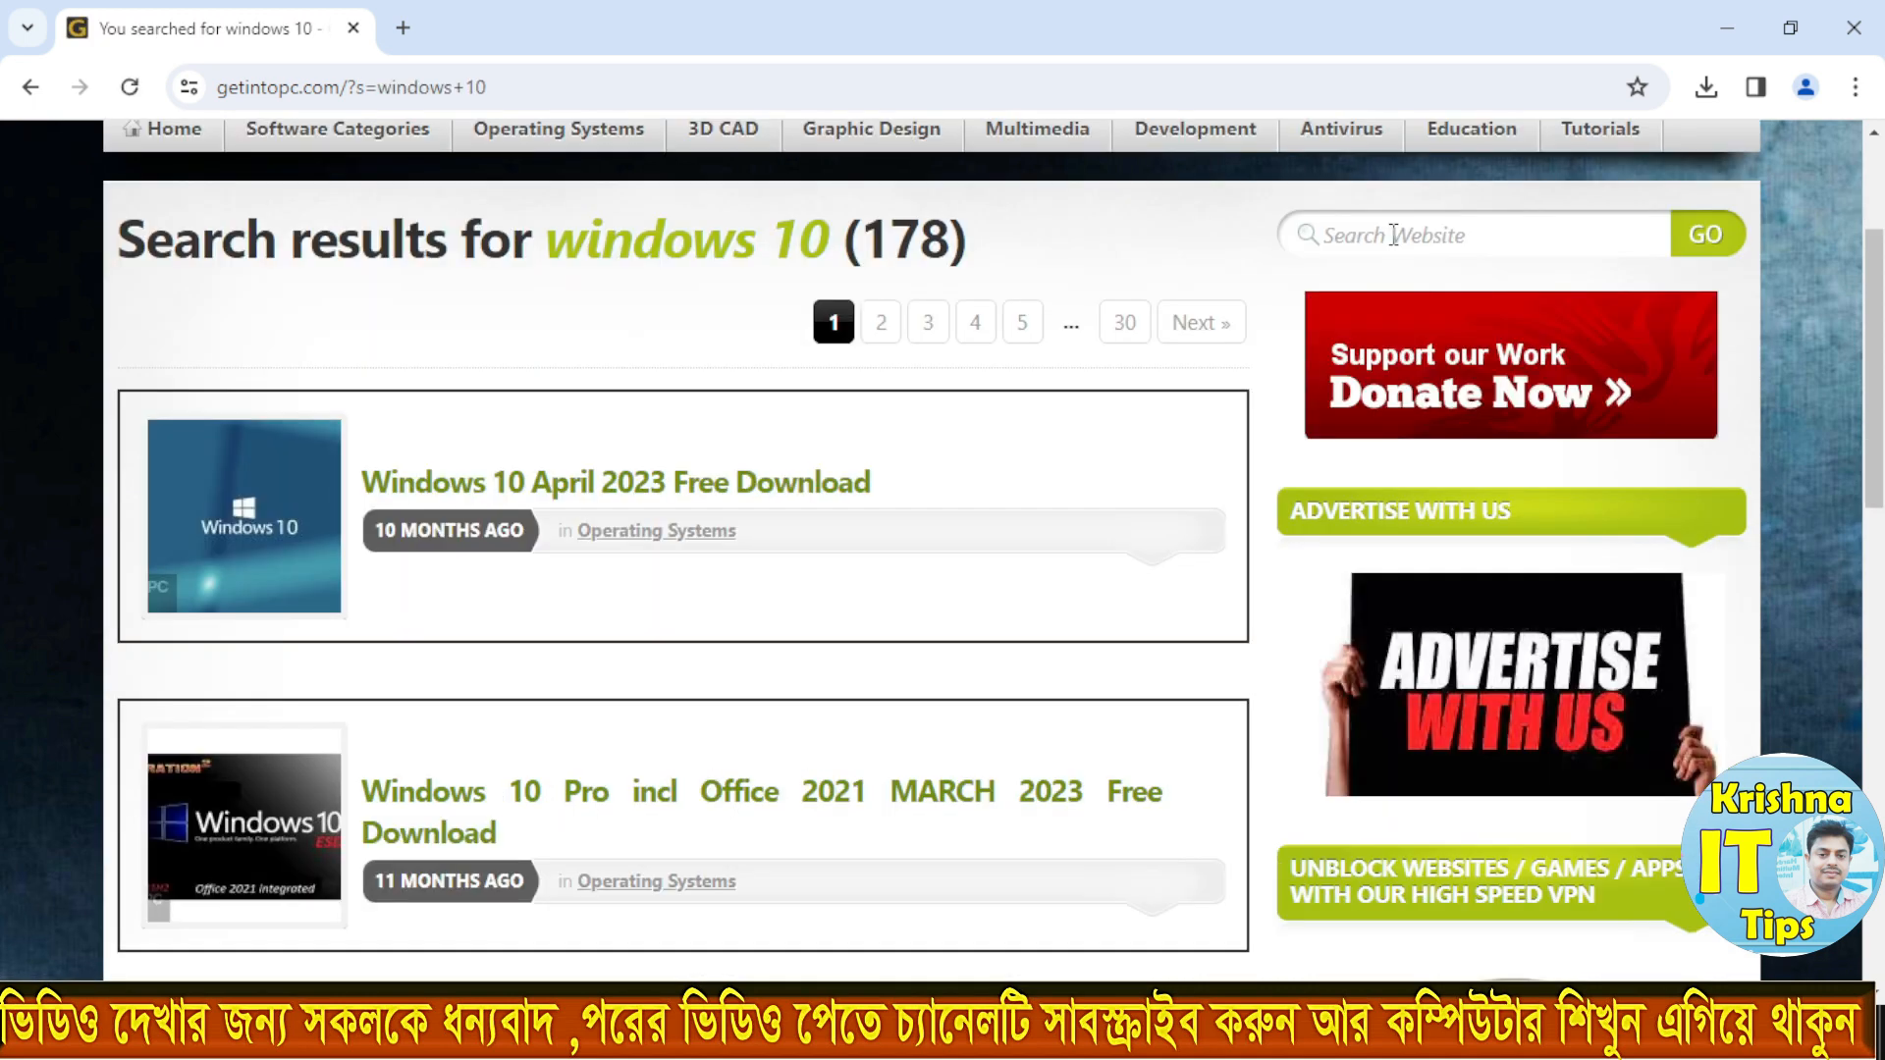
pyautogui.scroll(-7, 304, 510)
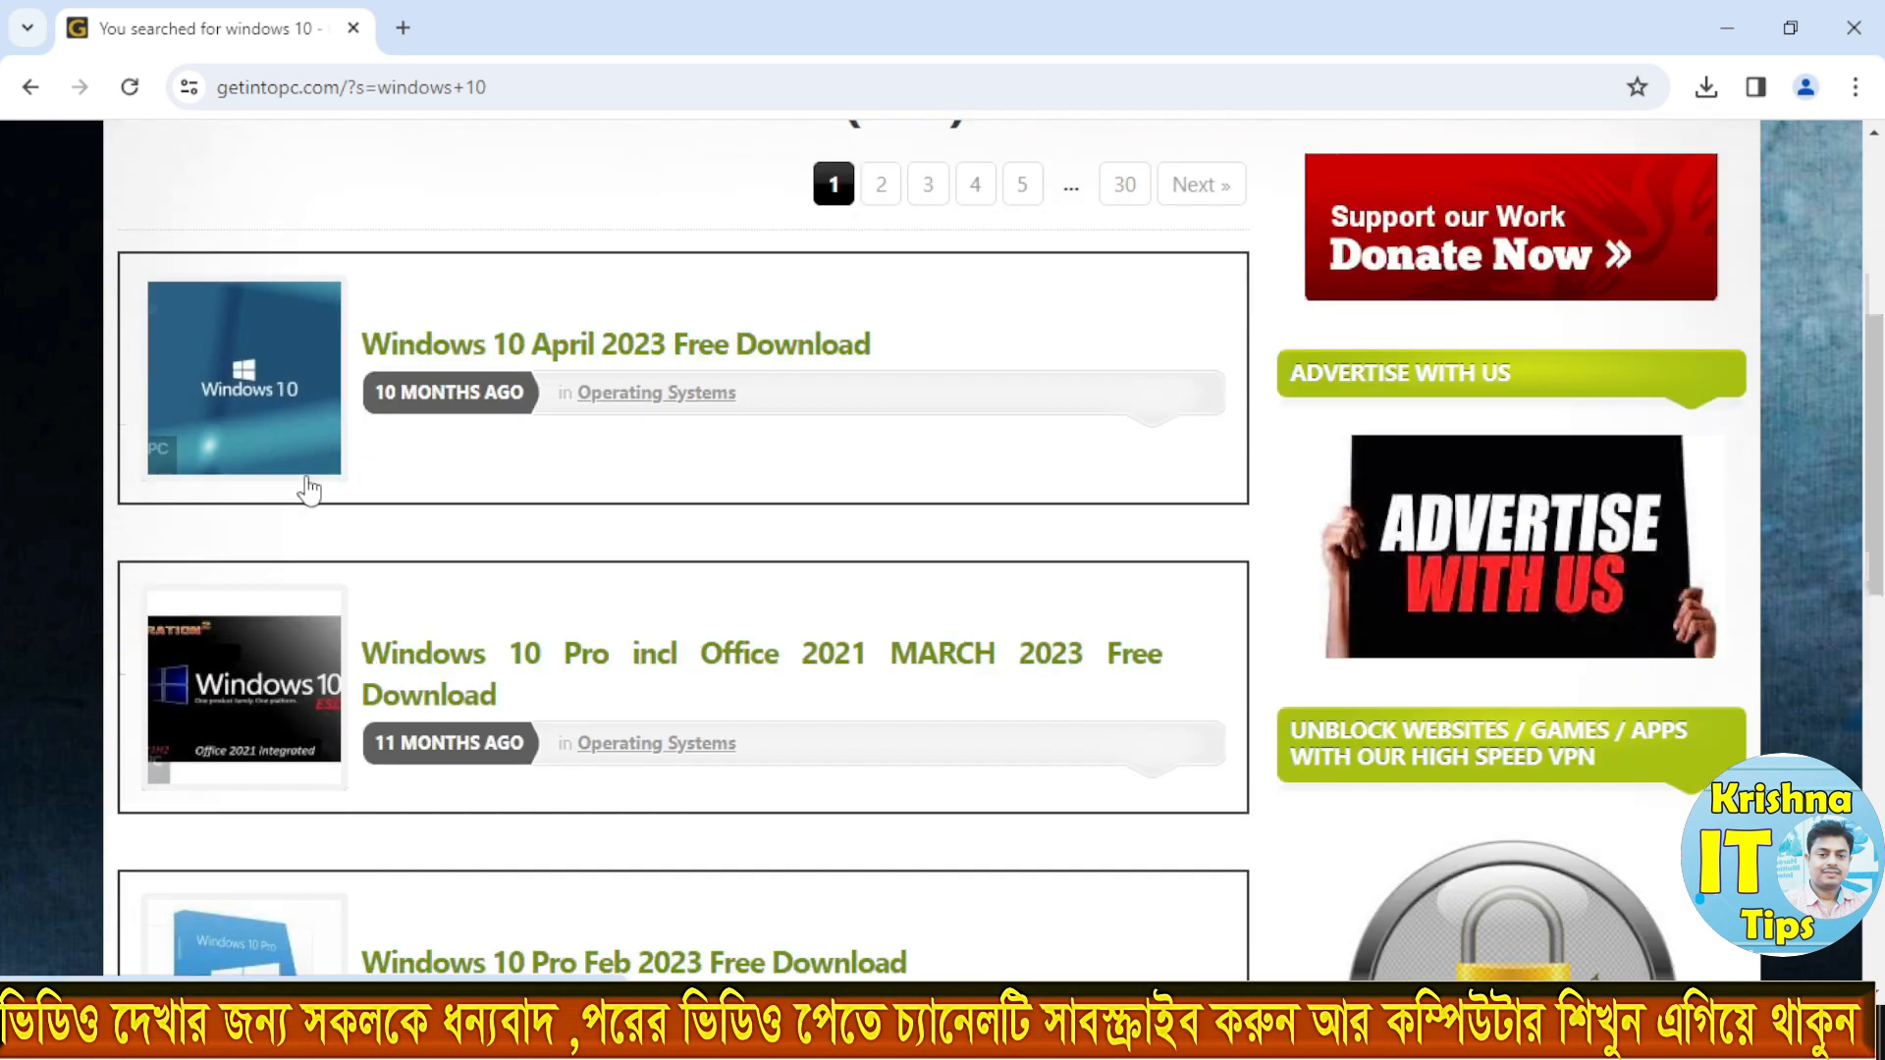
pyautogui.scroll(-8, 304, 535)
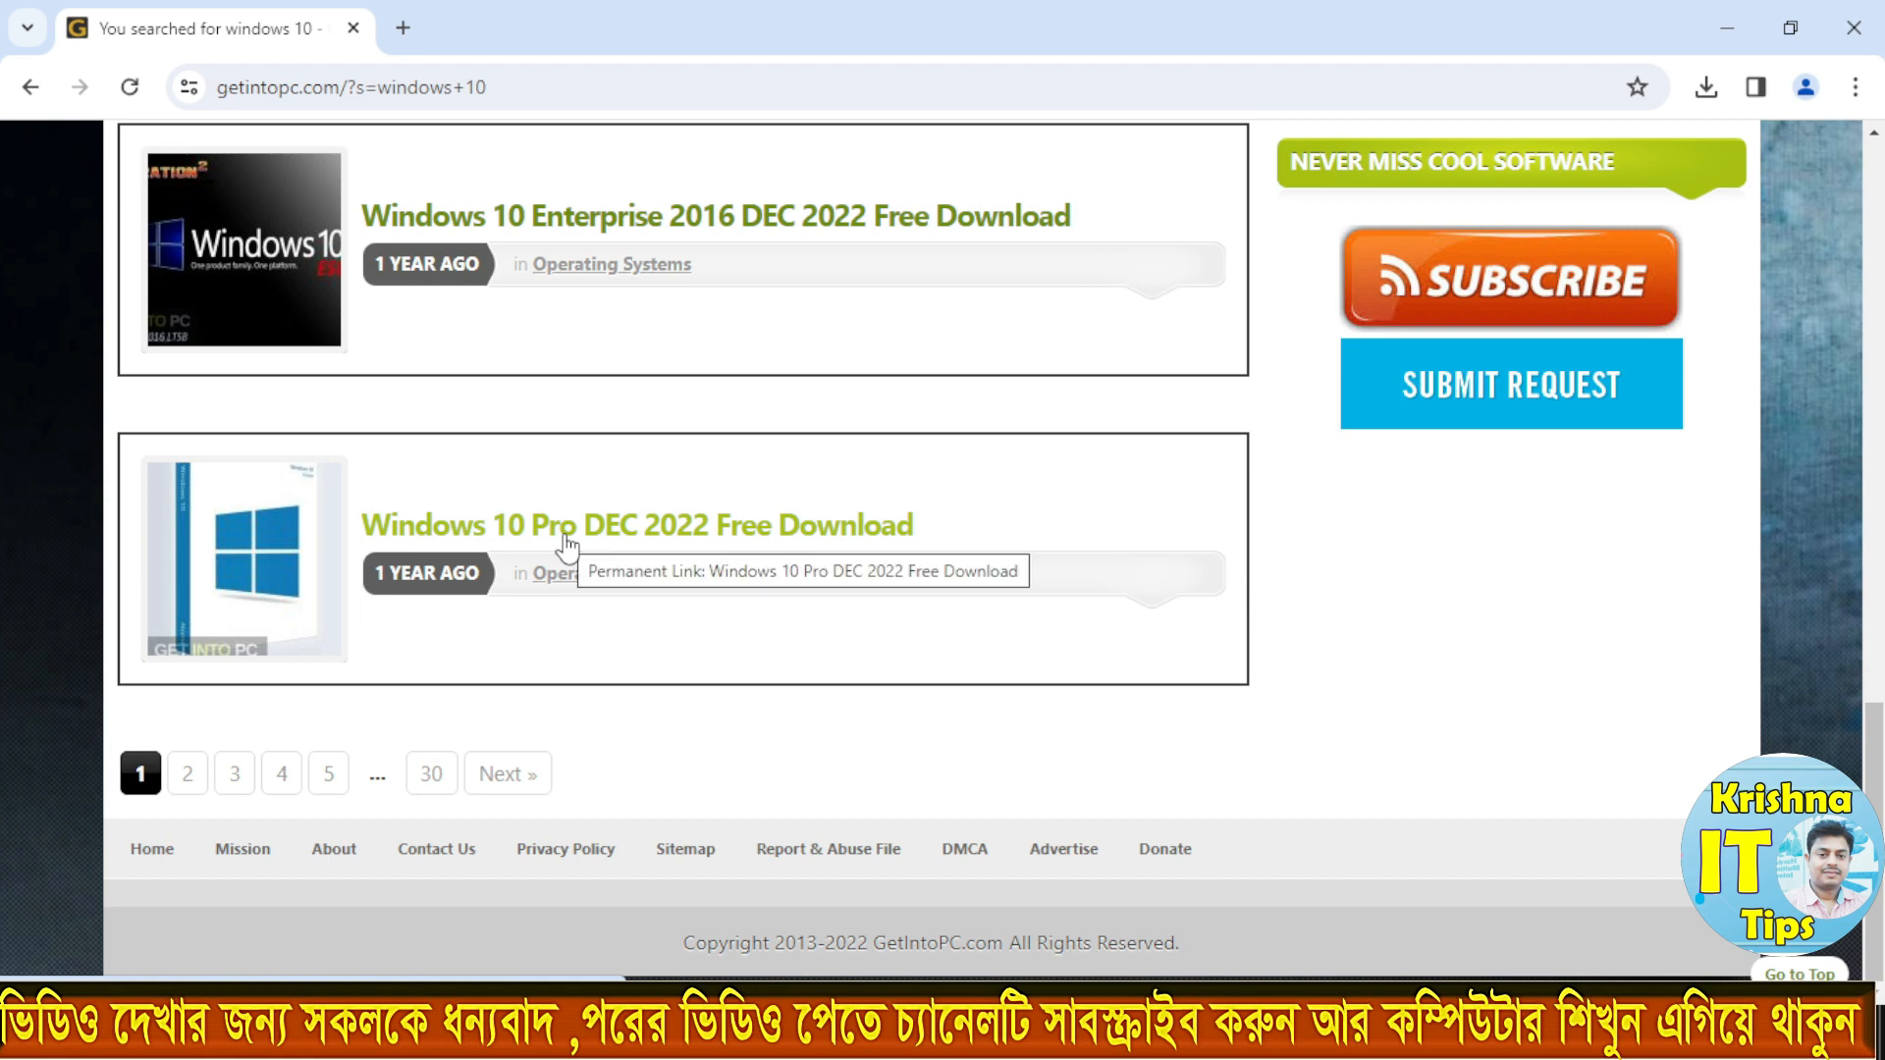
pyautogui.scroll(4, 566, 543)
pyautogui.scroll(6, 566, 543)
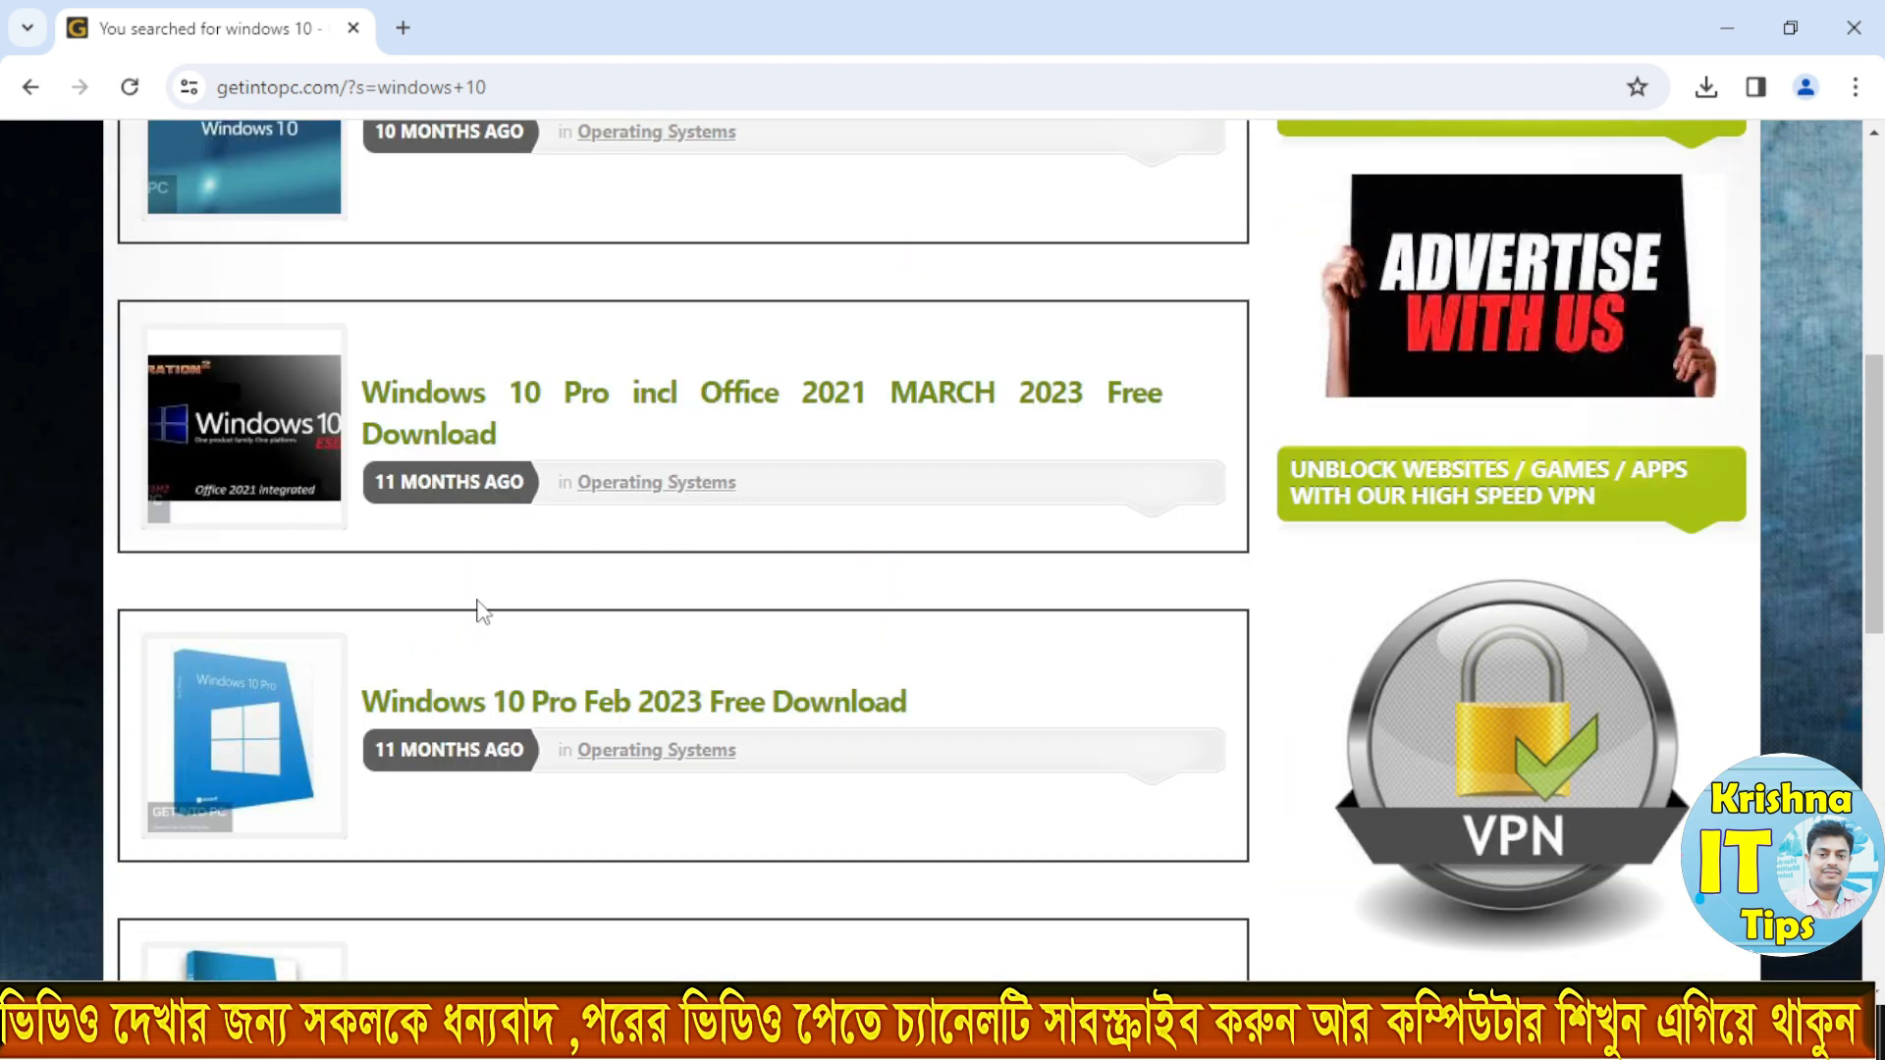
pyautogui.click(538, 709)
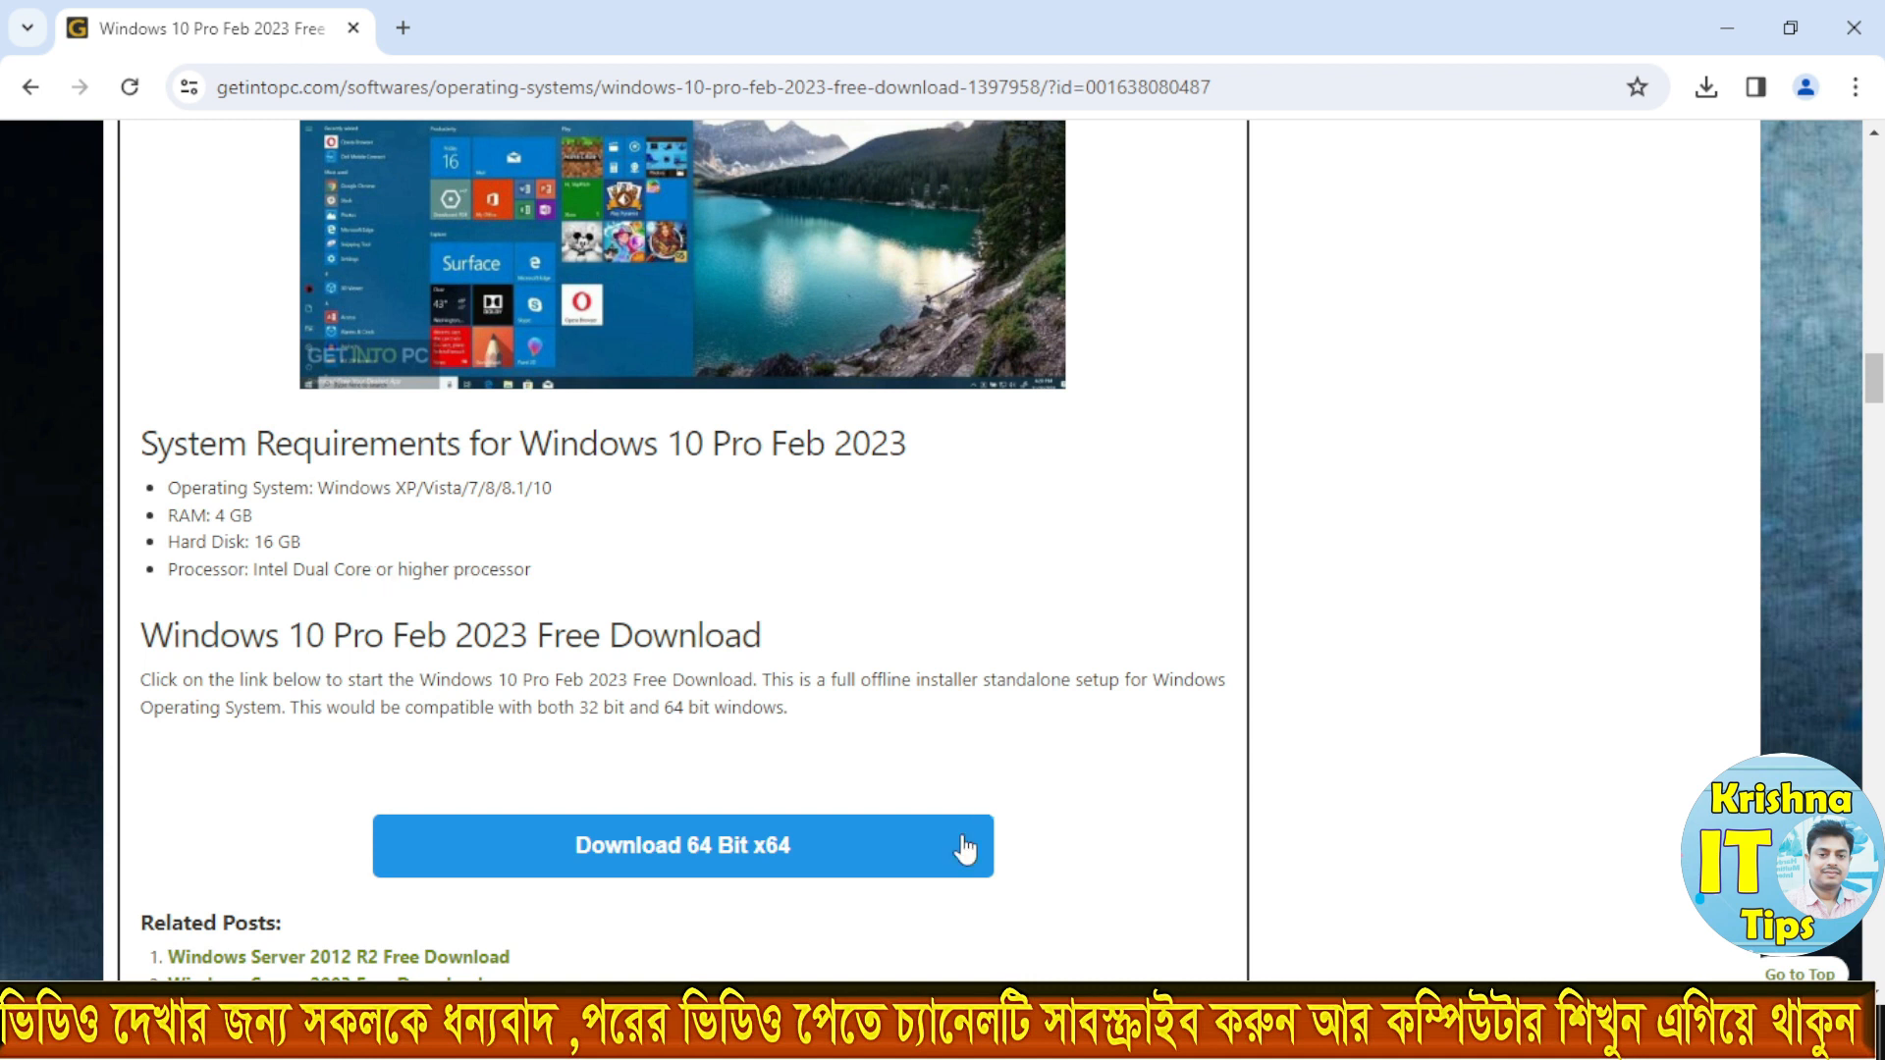
# Step: Start the 64 Bit x64 download of Windows 10 Pro Feb 2023 and check it in the recent download history
pyautogui.click(634, 864)
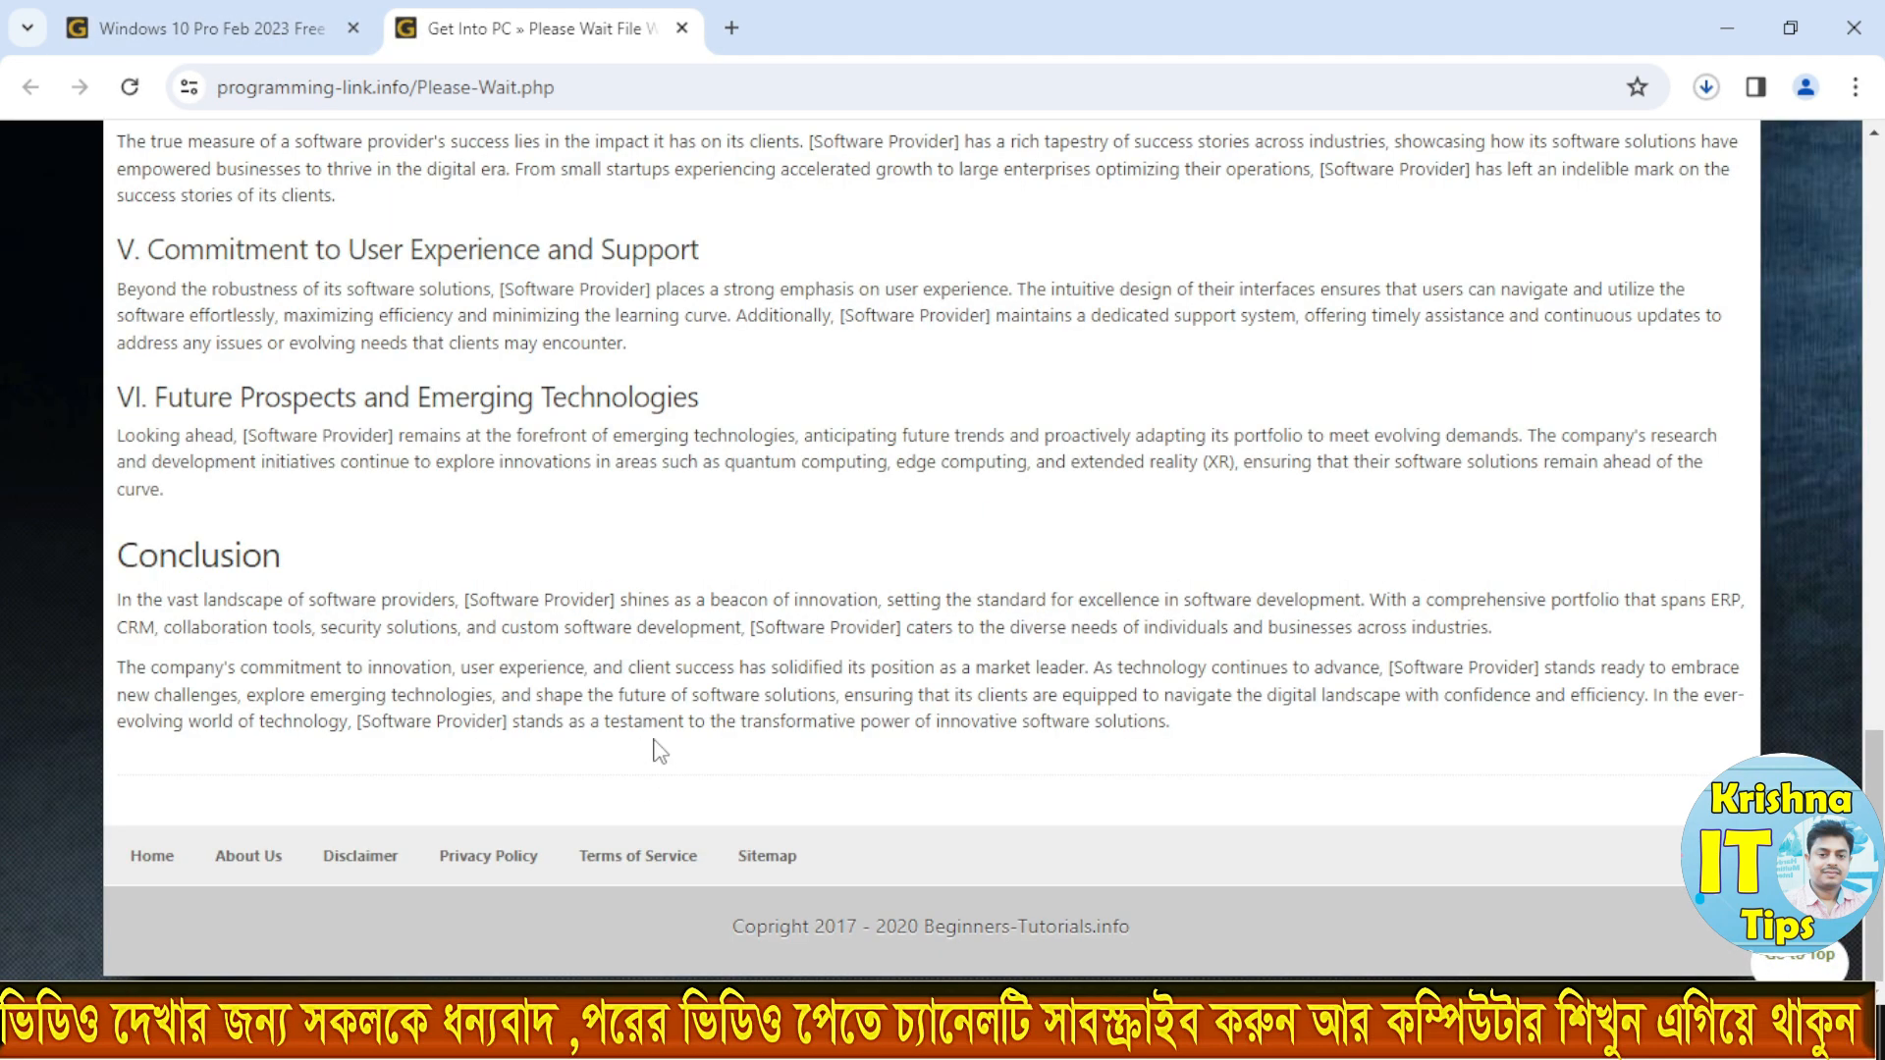
pyautogui.scroll(8, 660, 751)
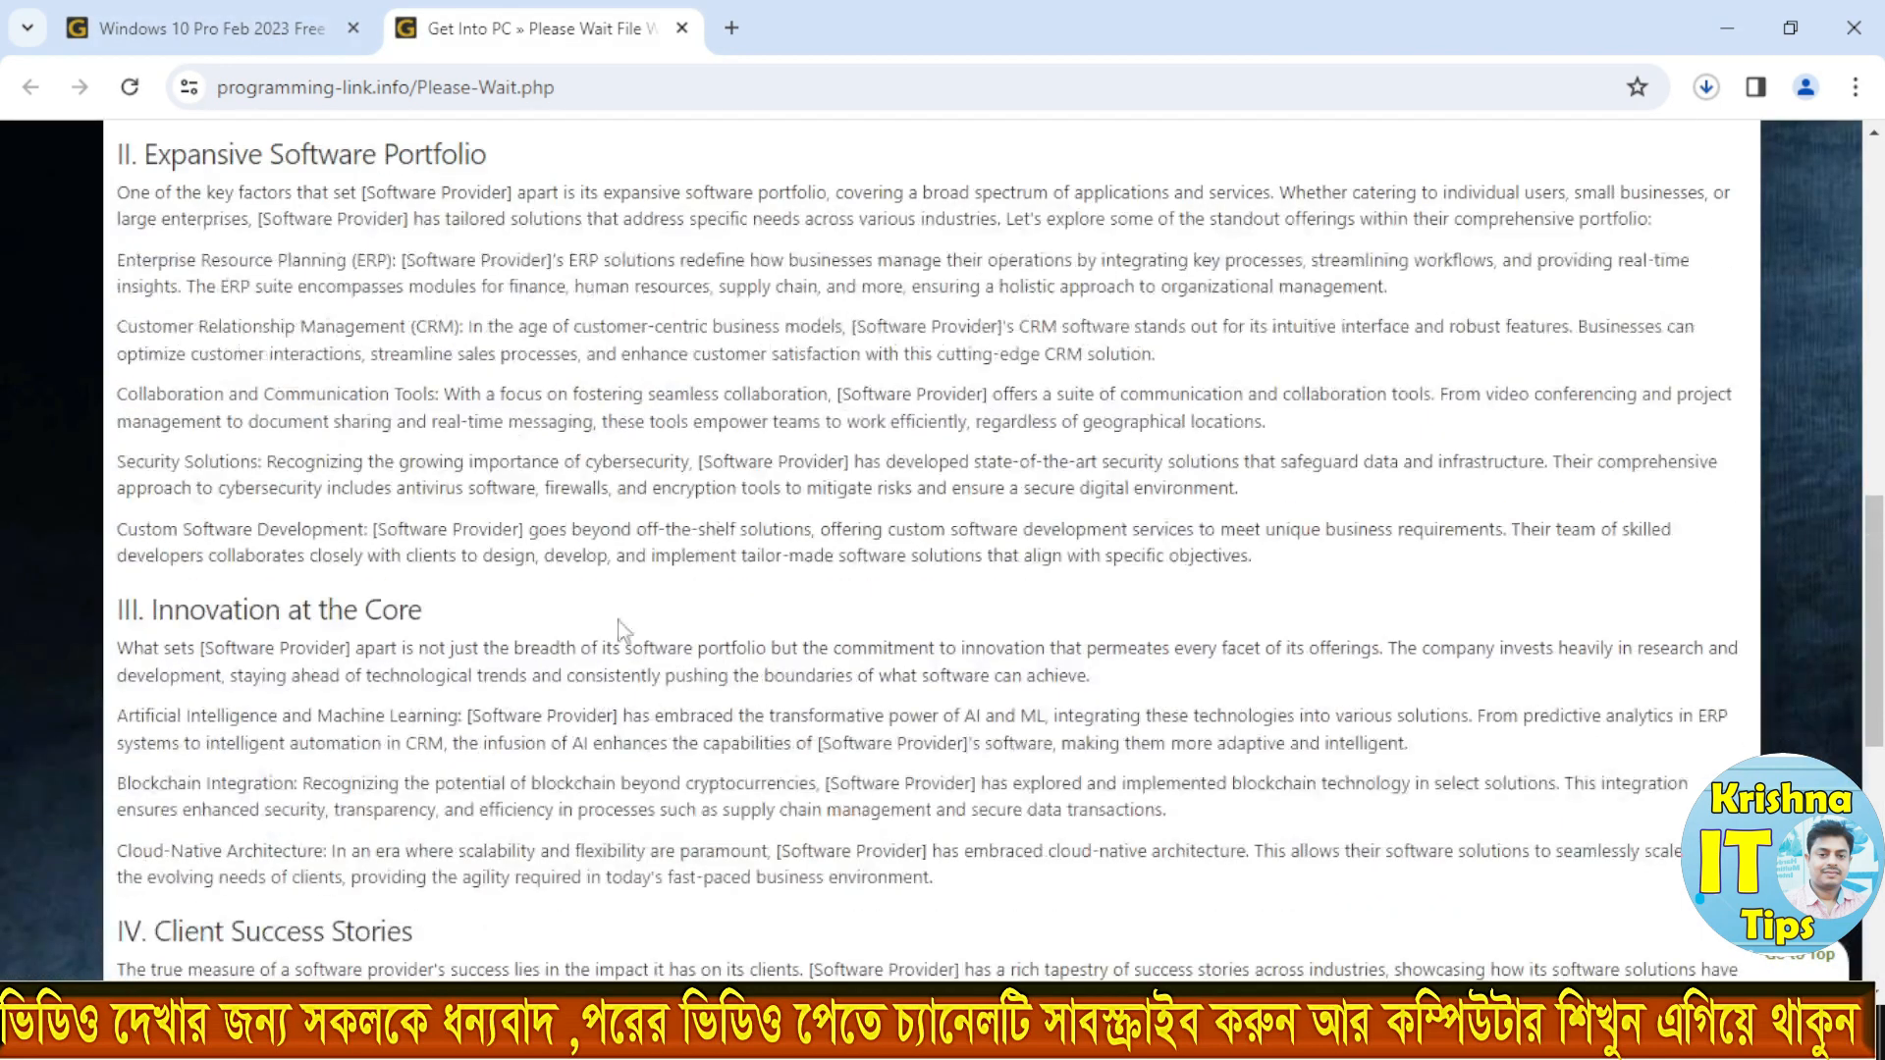
pyautogui.click(1708, 89)
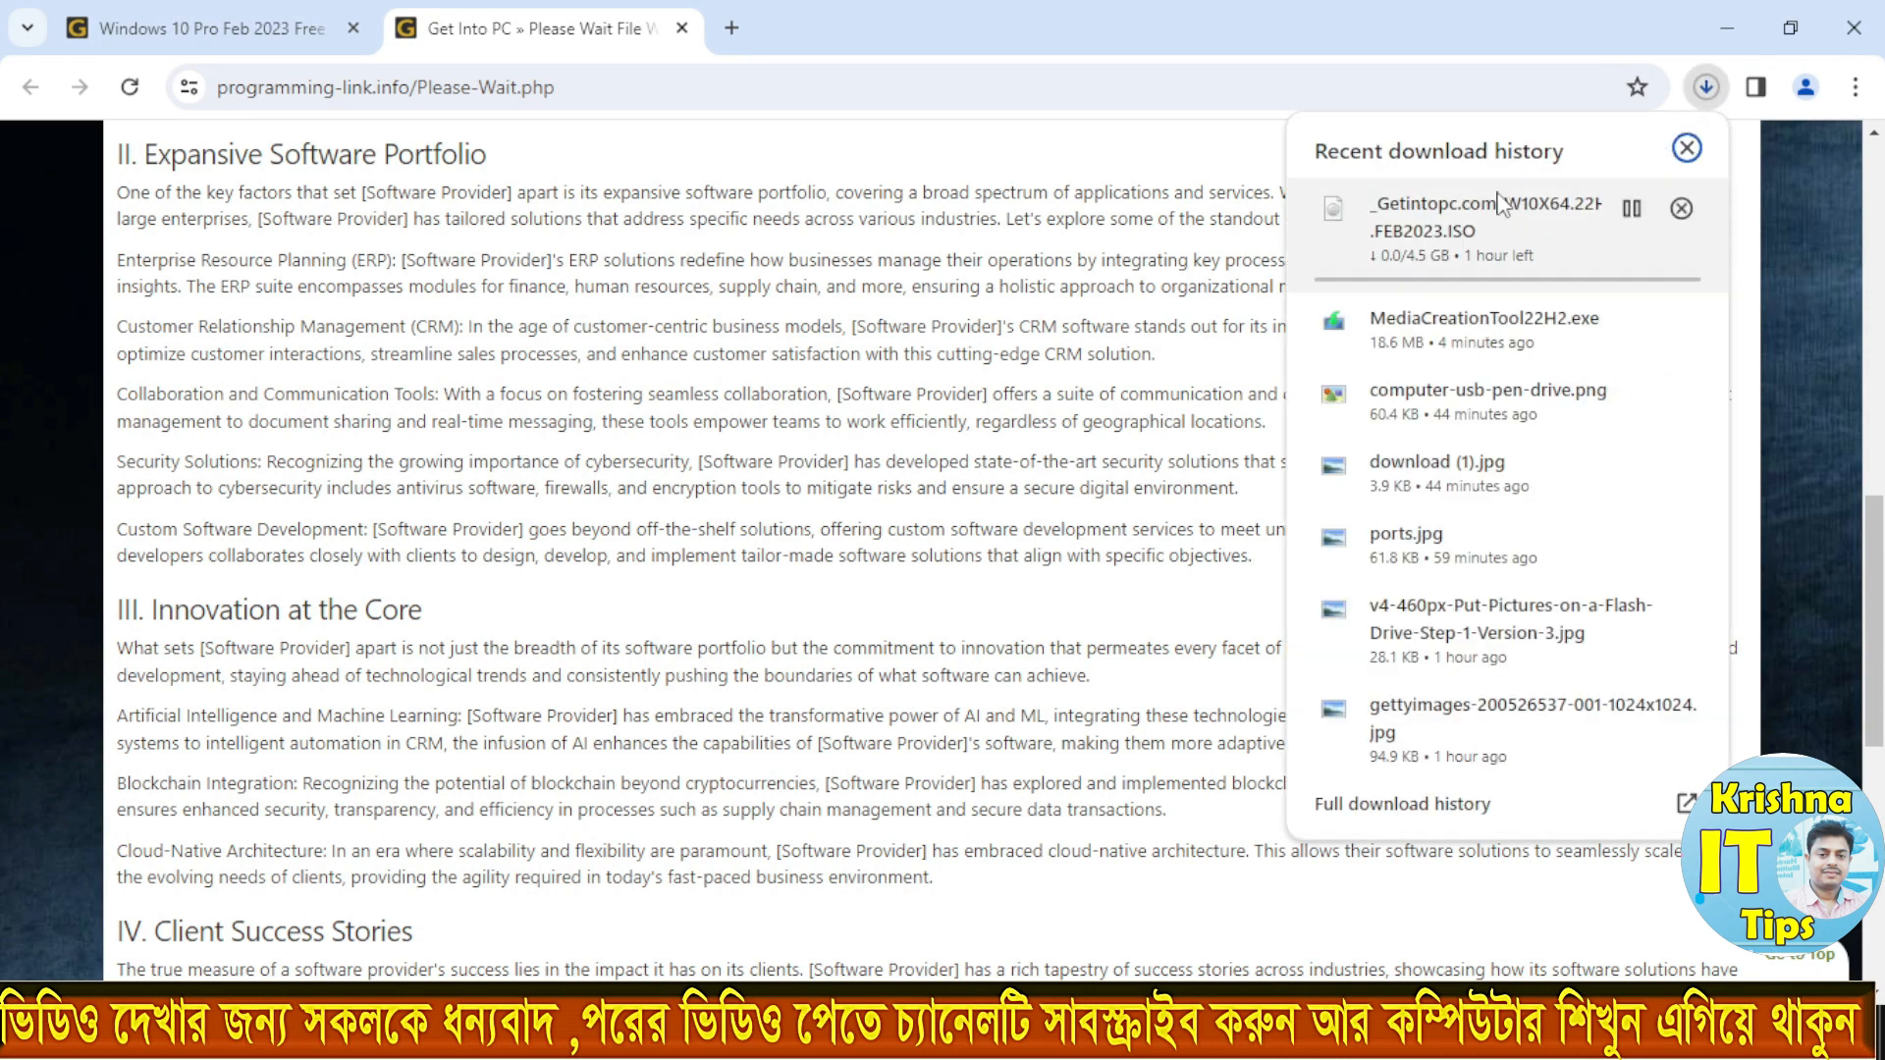
pyautogui.click(1688, 149)
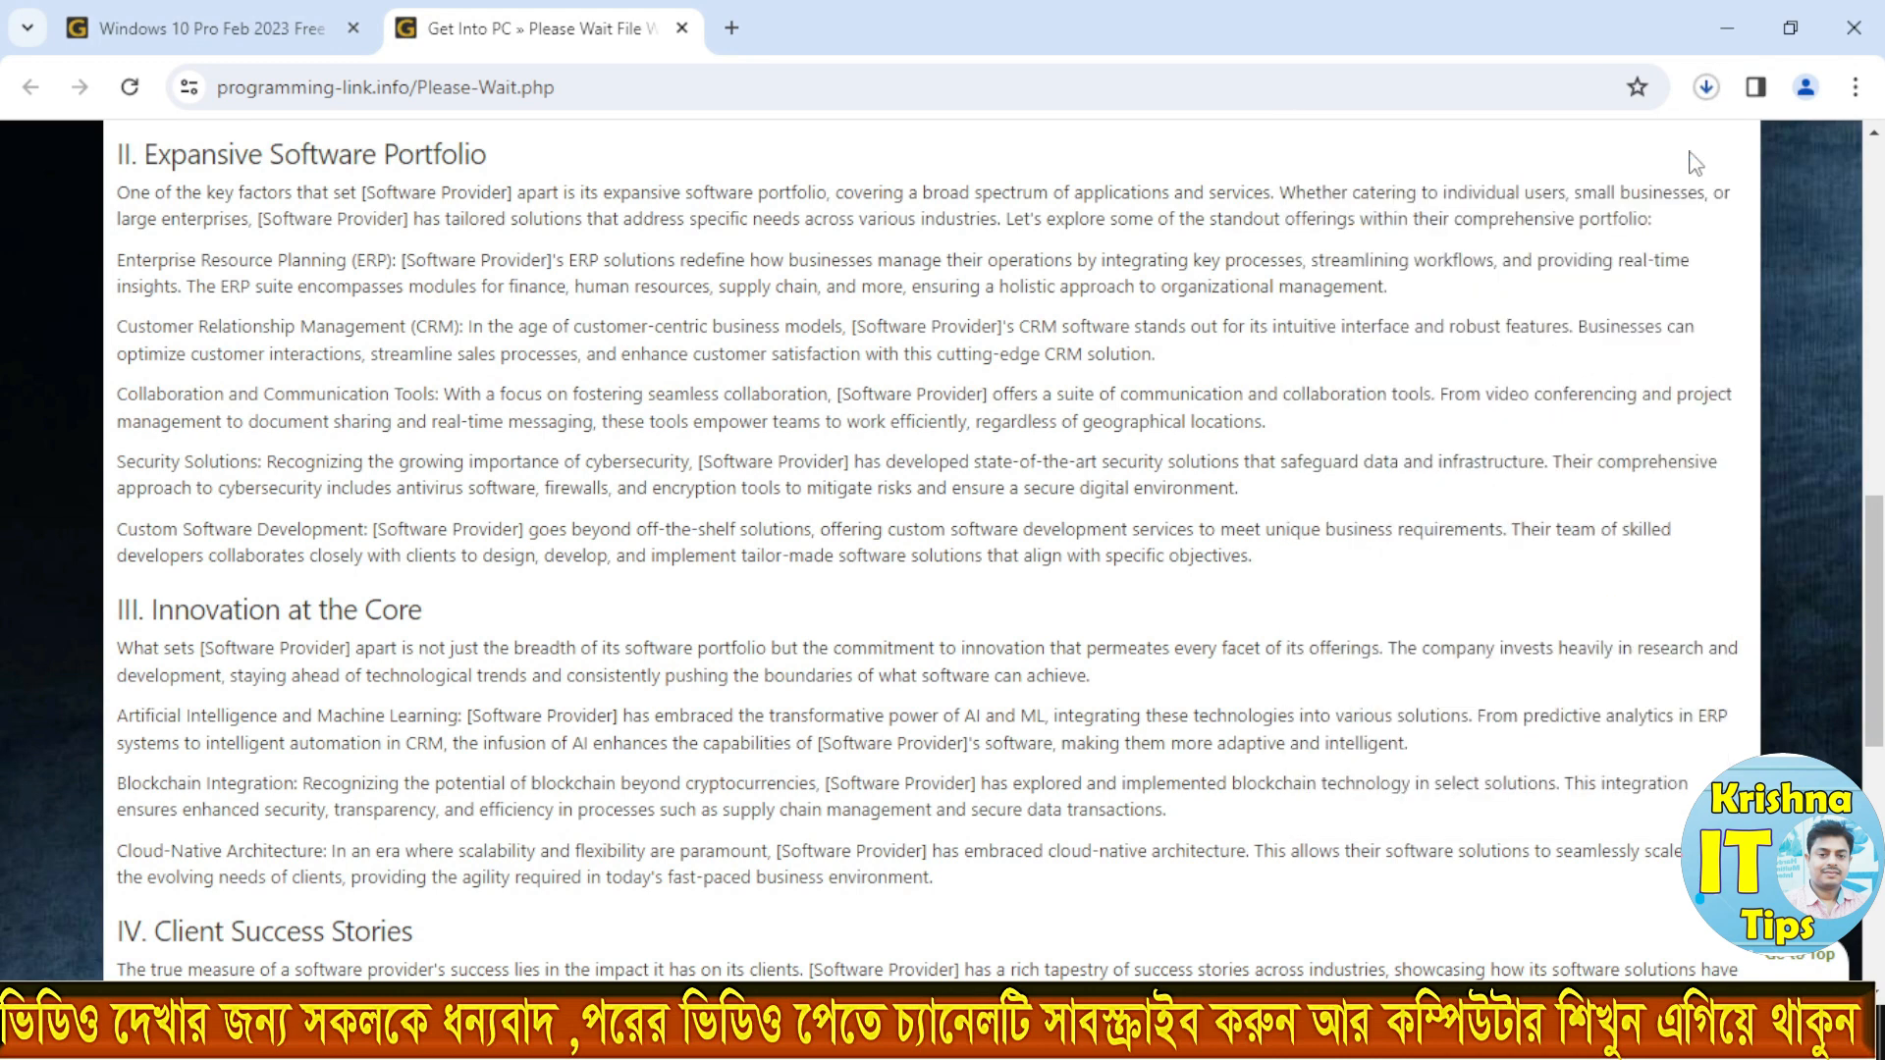
# Step: Minimise the browser and view the Windows ISO file in the desktop's windows 10 folder, closing the folder when done
pyautogui.click(1726, 26)
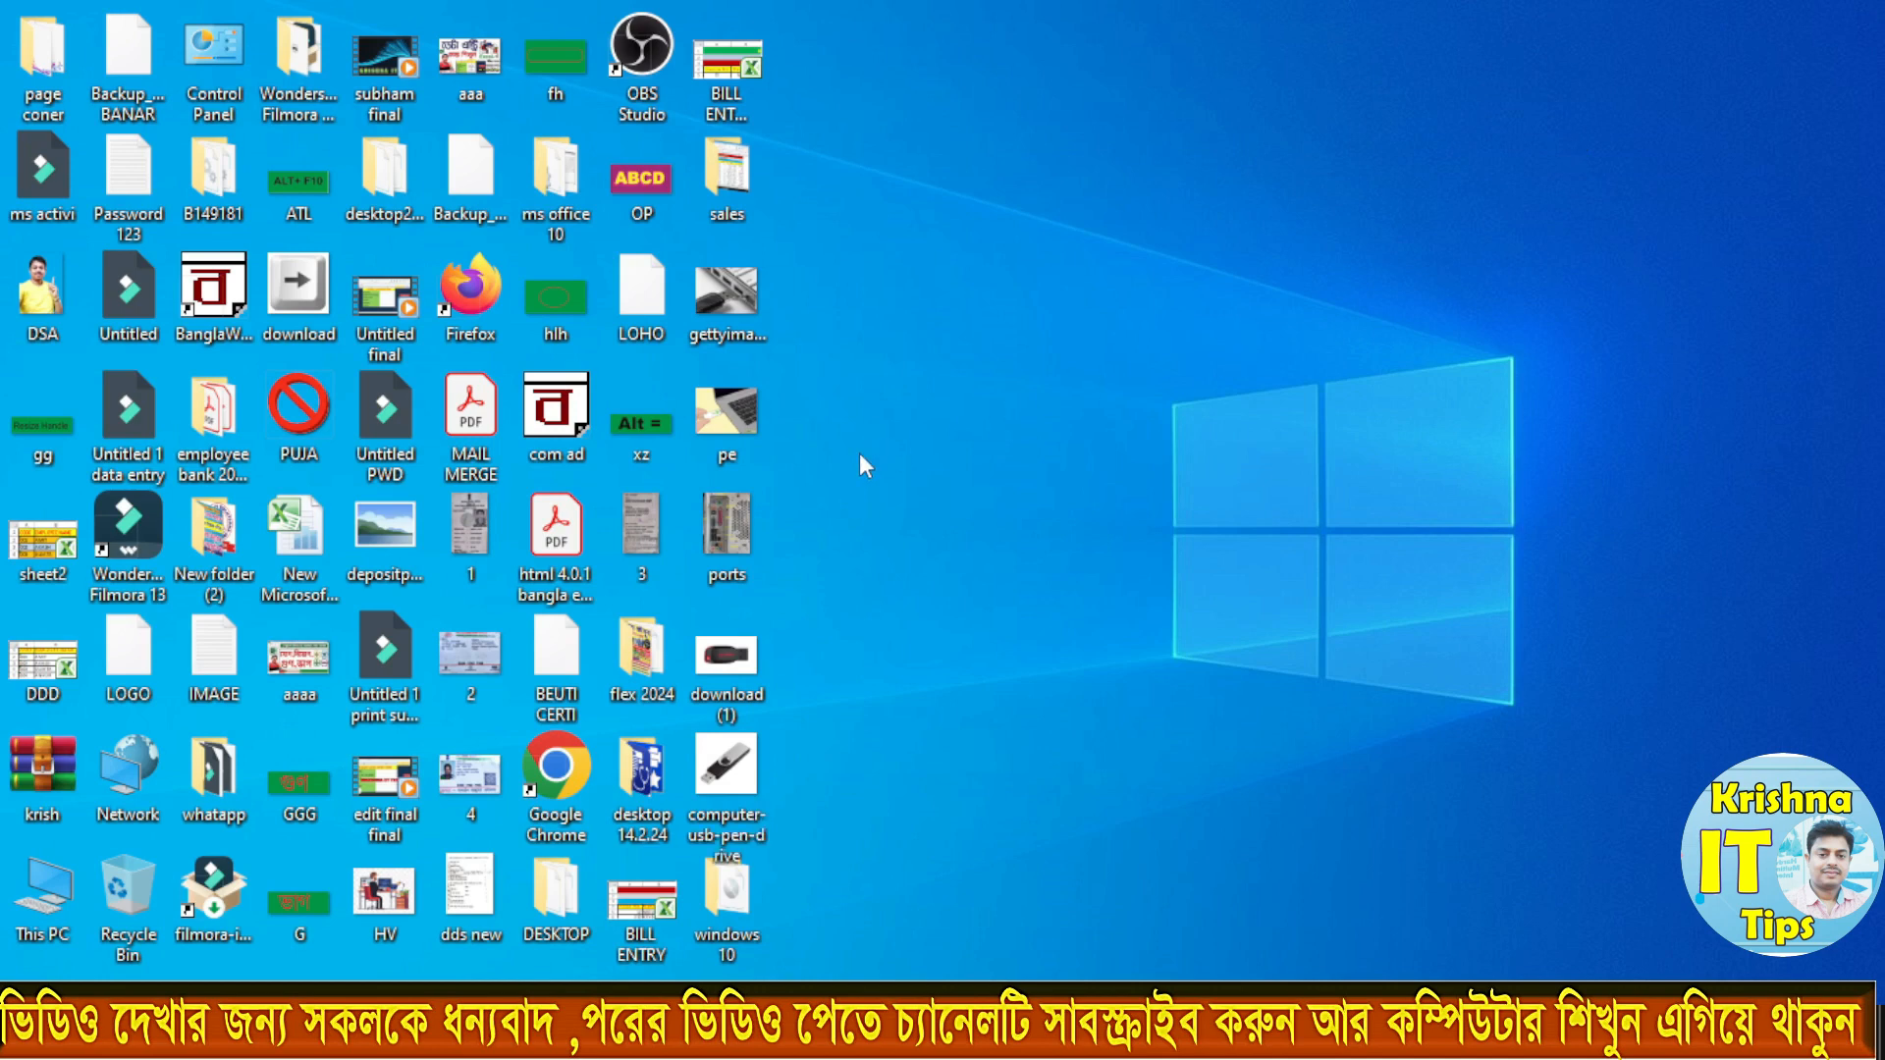
pyautogui.click(737, 901)
pyautogui.doubleClick(736, 902)
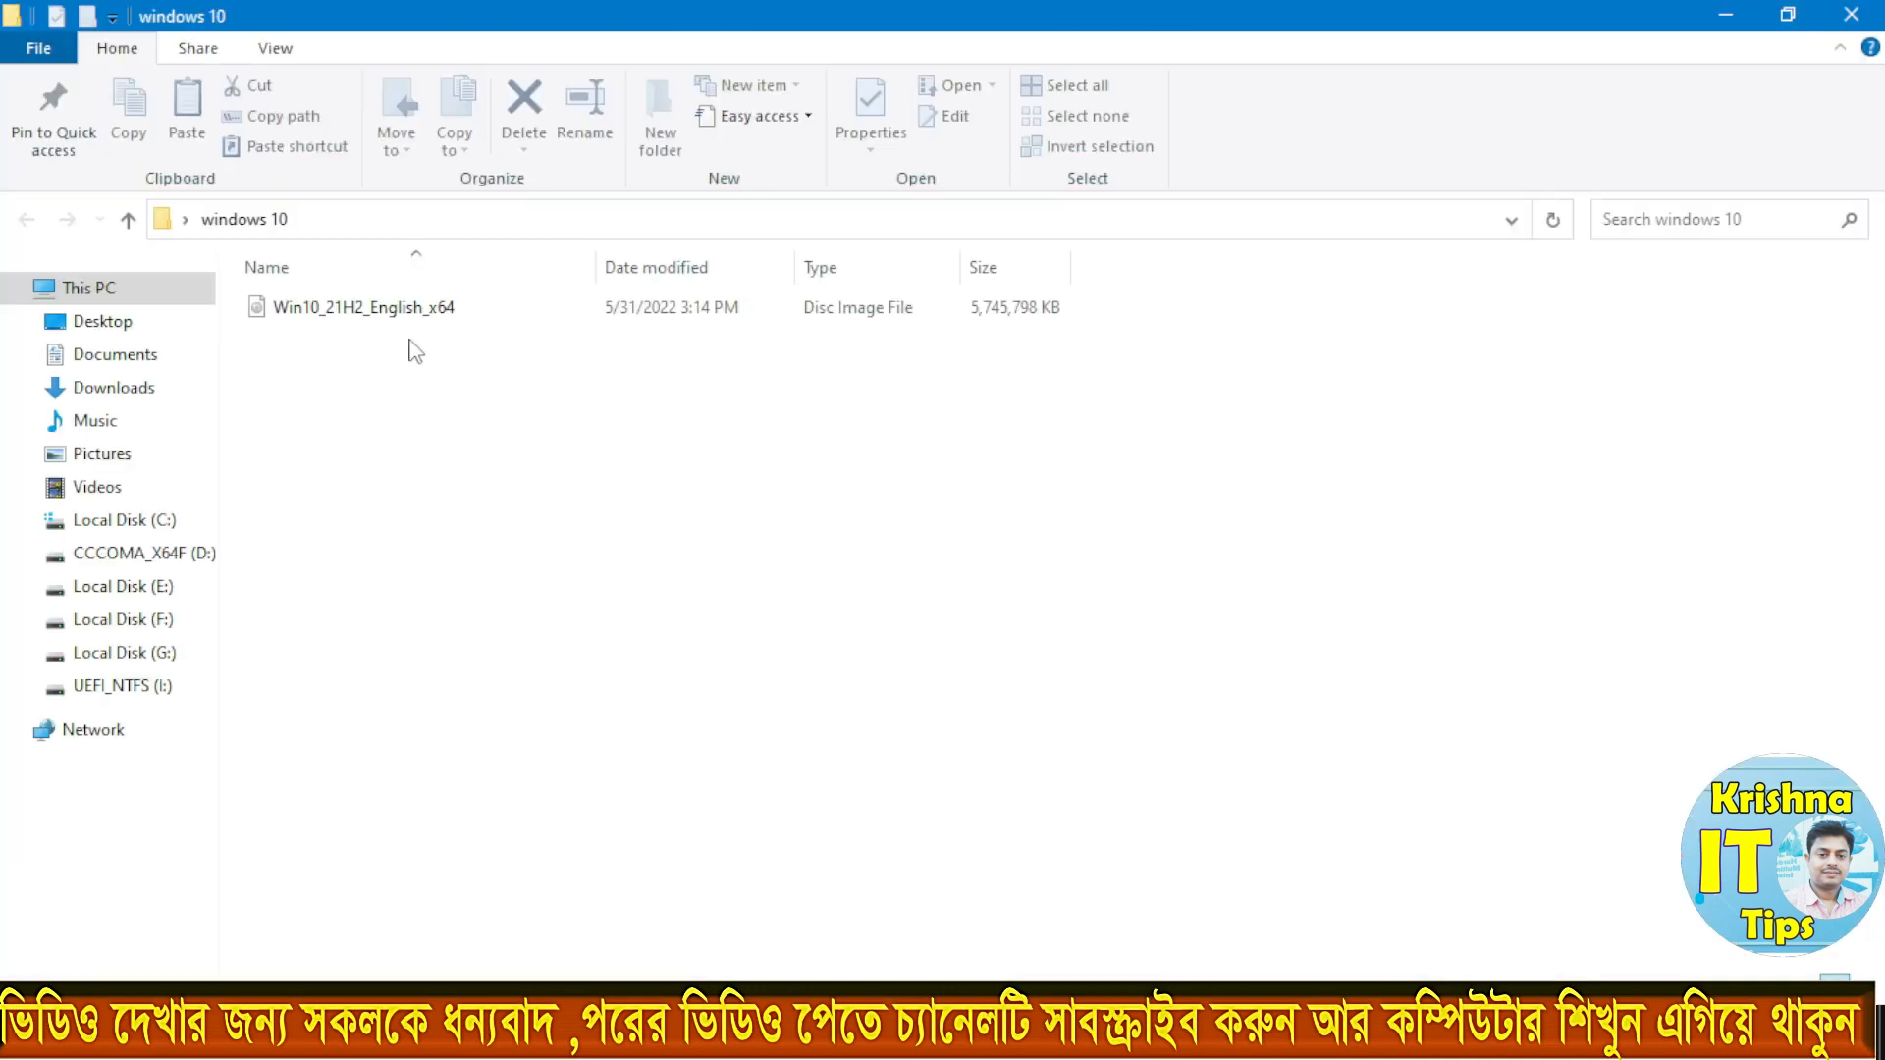
pyautogui.click(1846, 11)
# Step: Search Google for rufus in a new browser tab and view the download section of the Rufus website
pyautogui.click(736, 31)
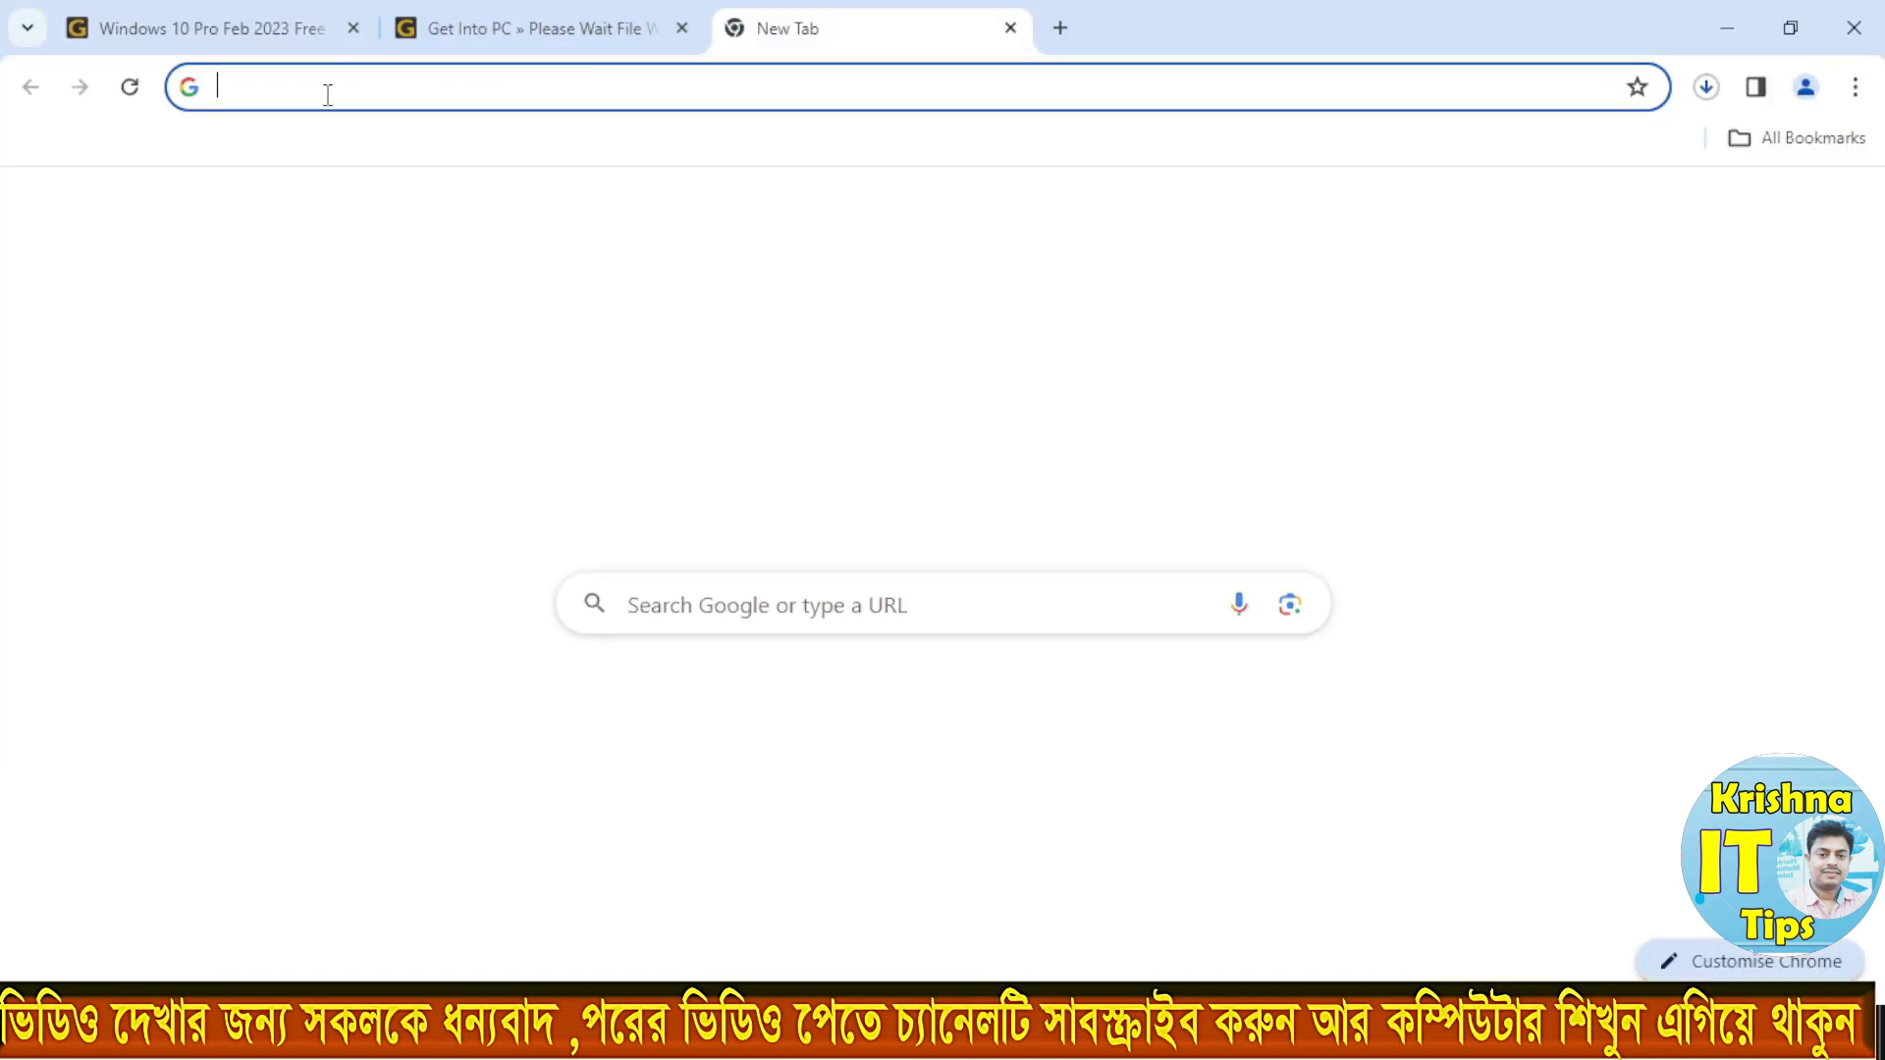
pyautogui.write('www')
pyautogui.press('Return')
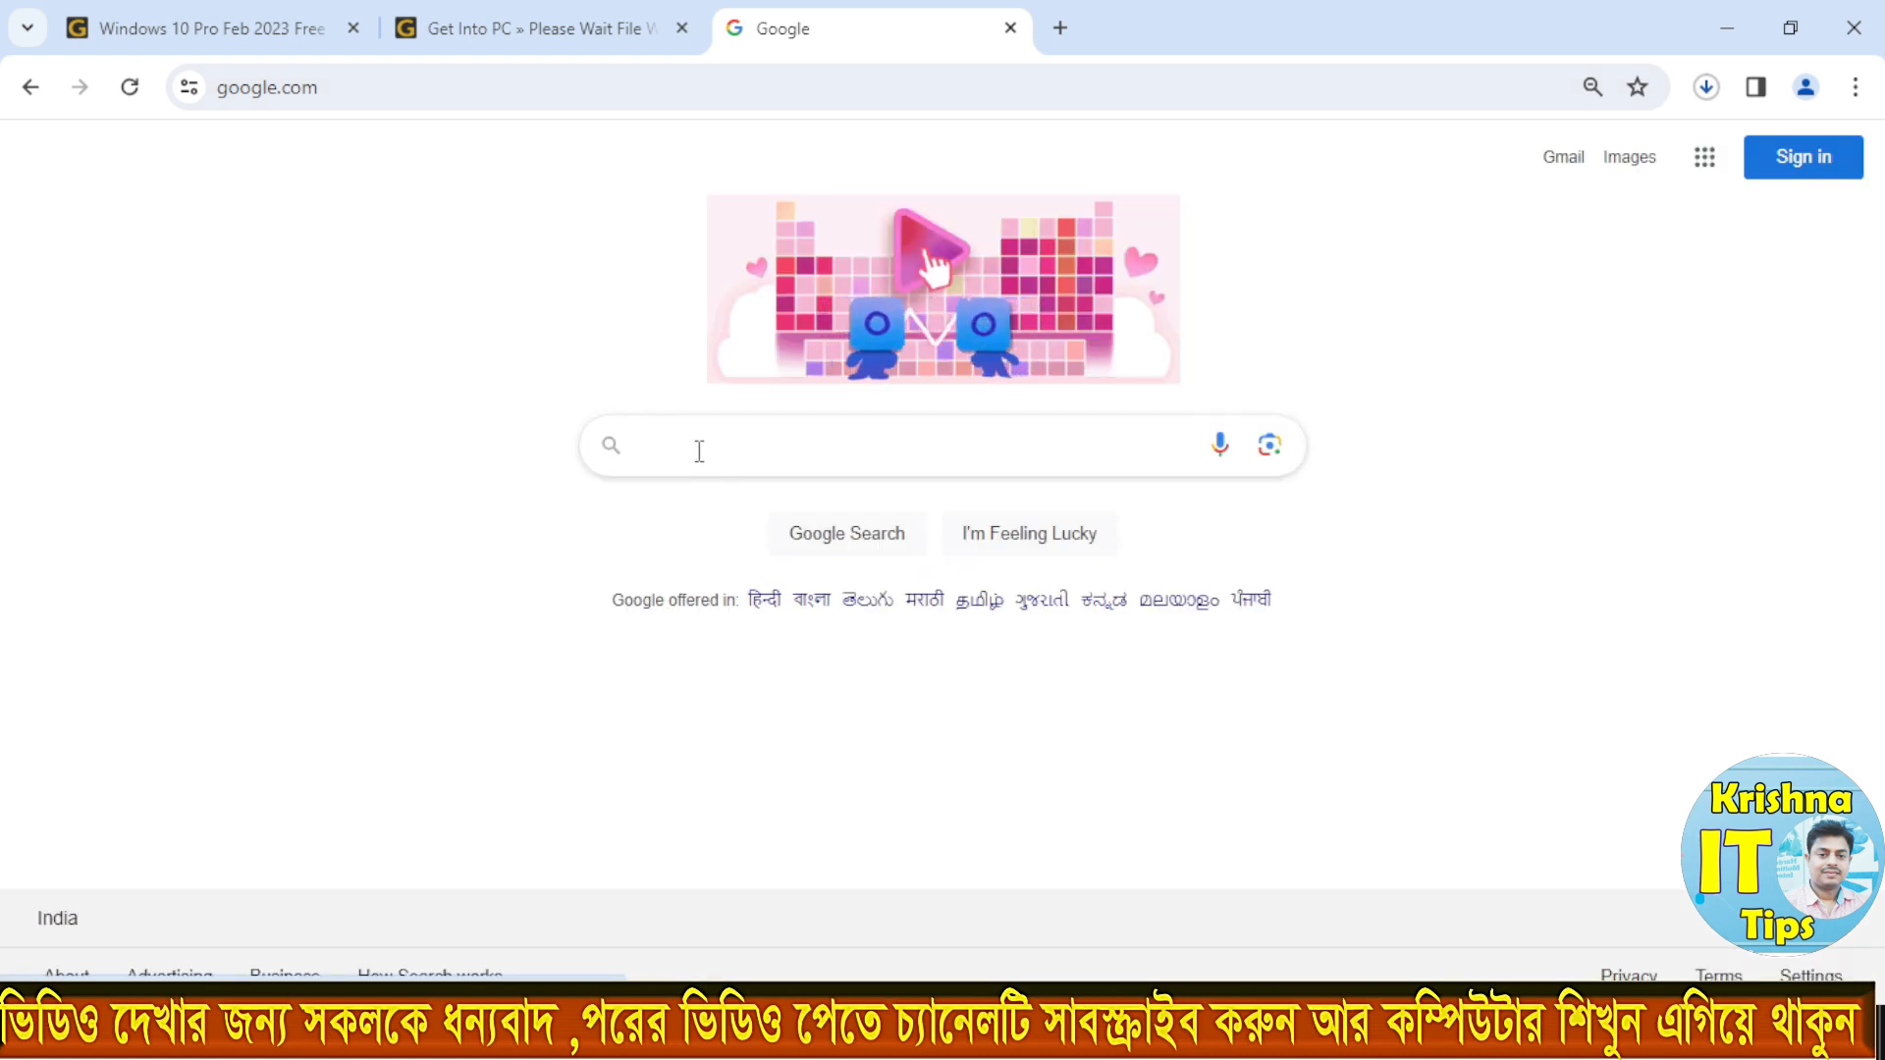
pyautogui.write('rufus.ie/en/')
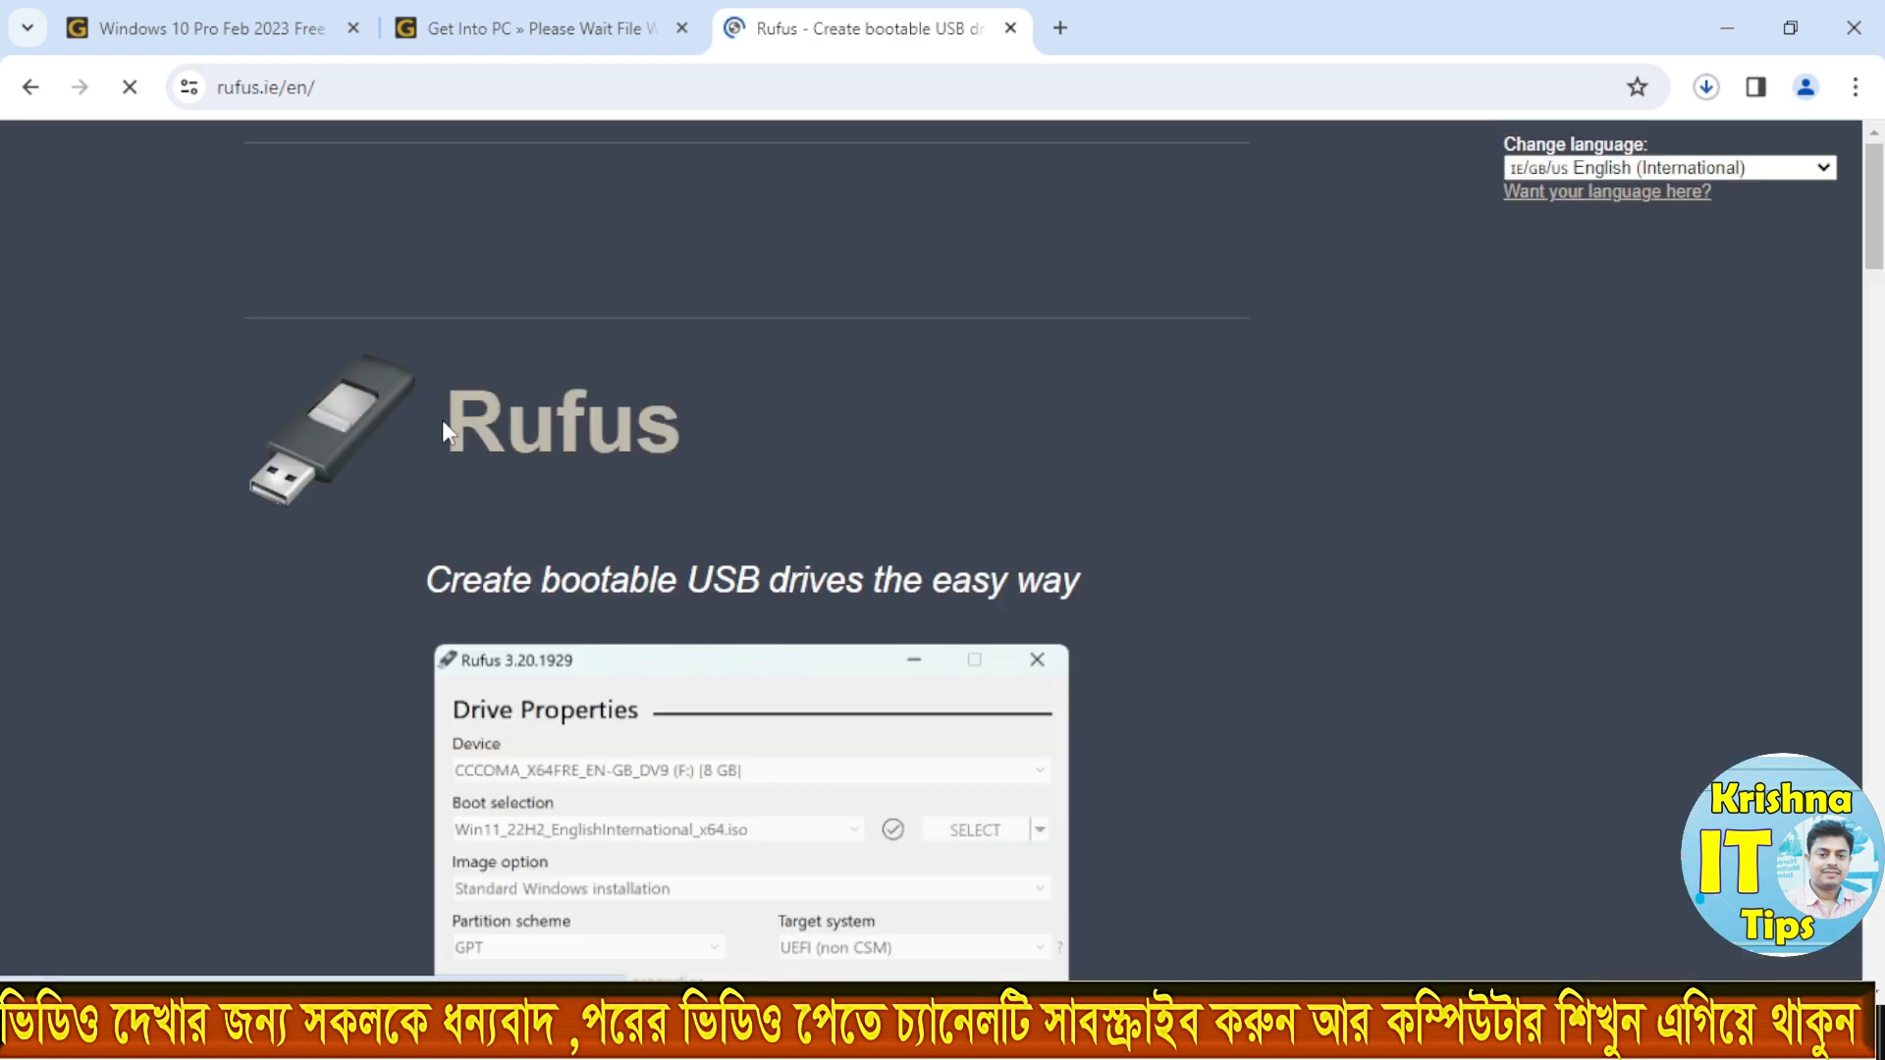
pyautogui.scroll(-10, 561, 501)
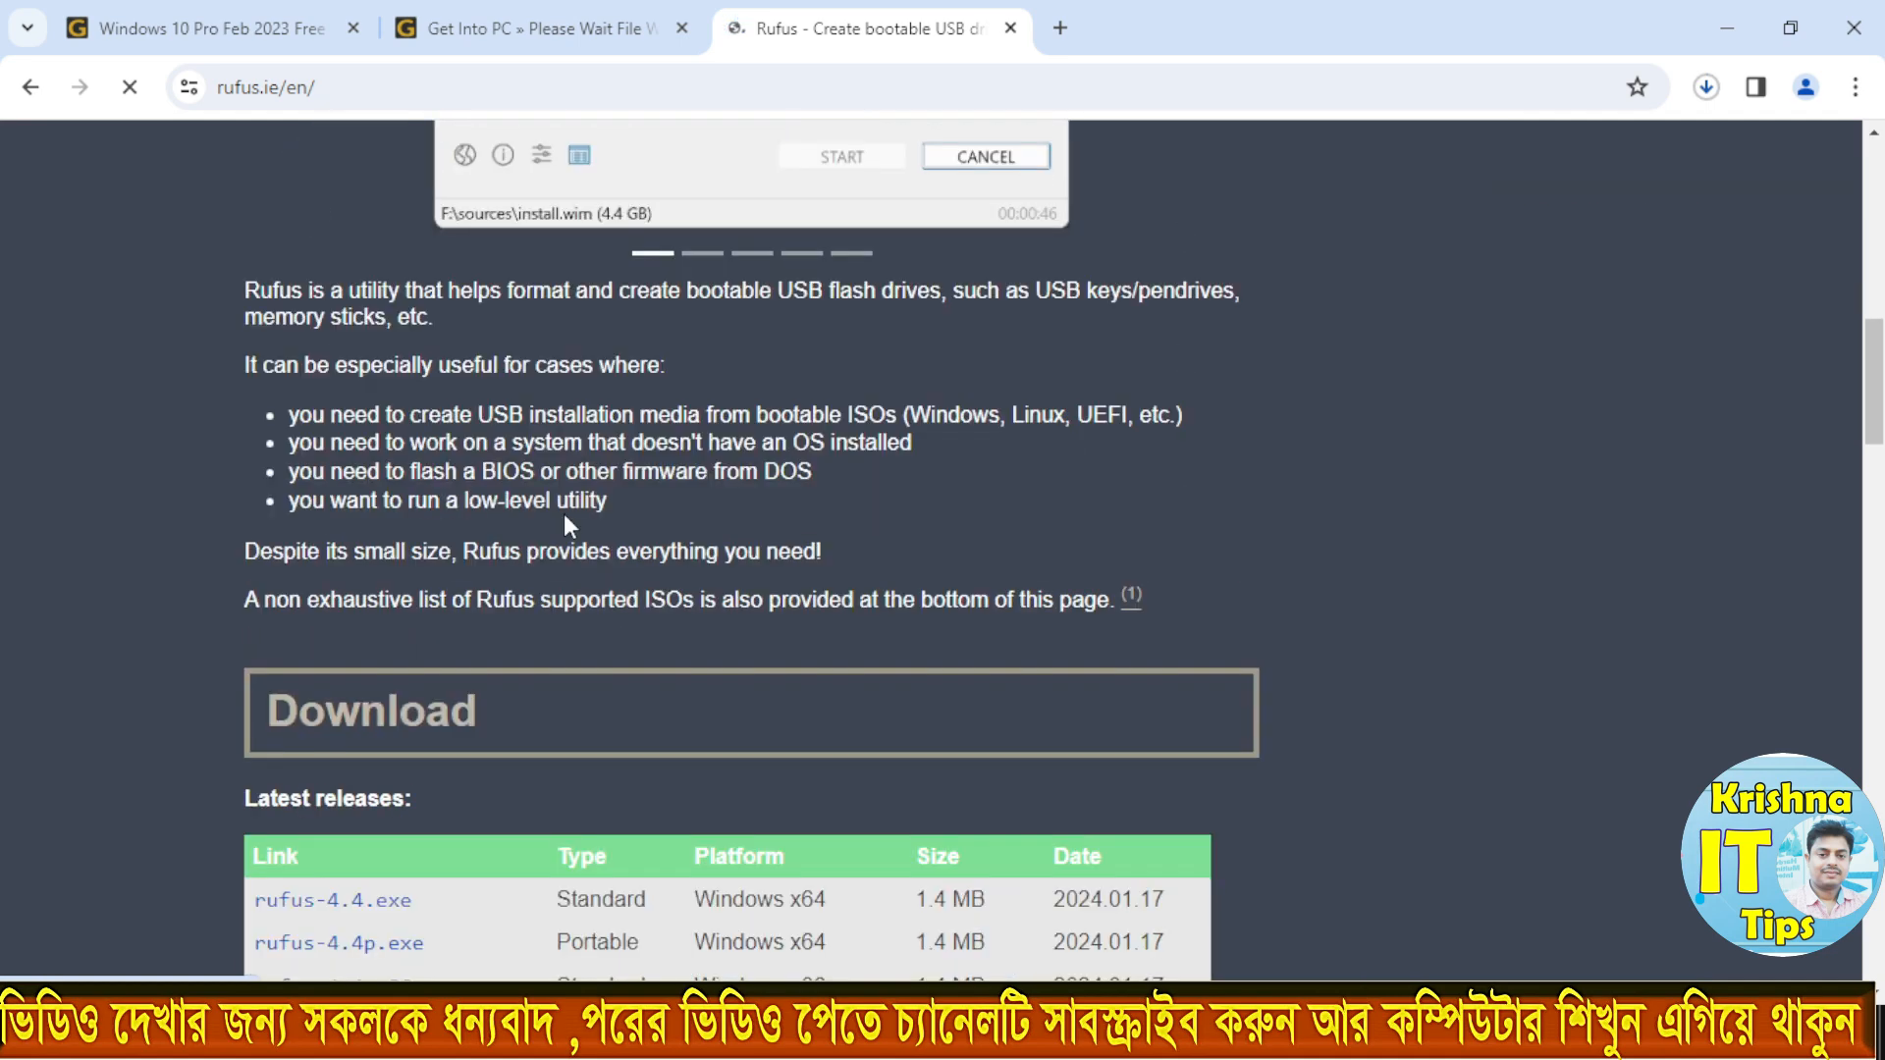
pyautogui.scroll(-4, 502, 567)
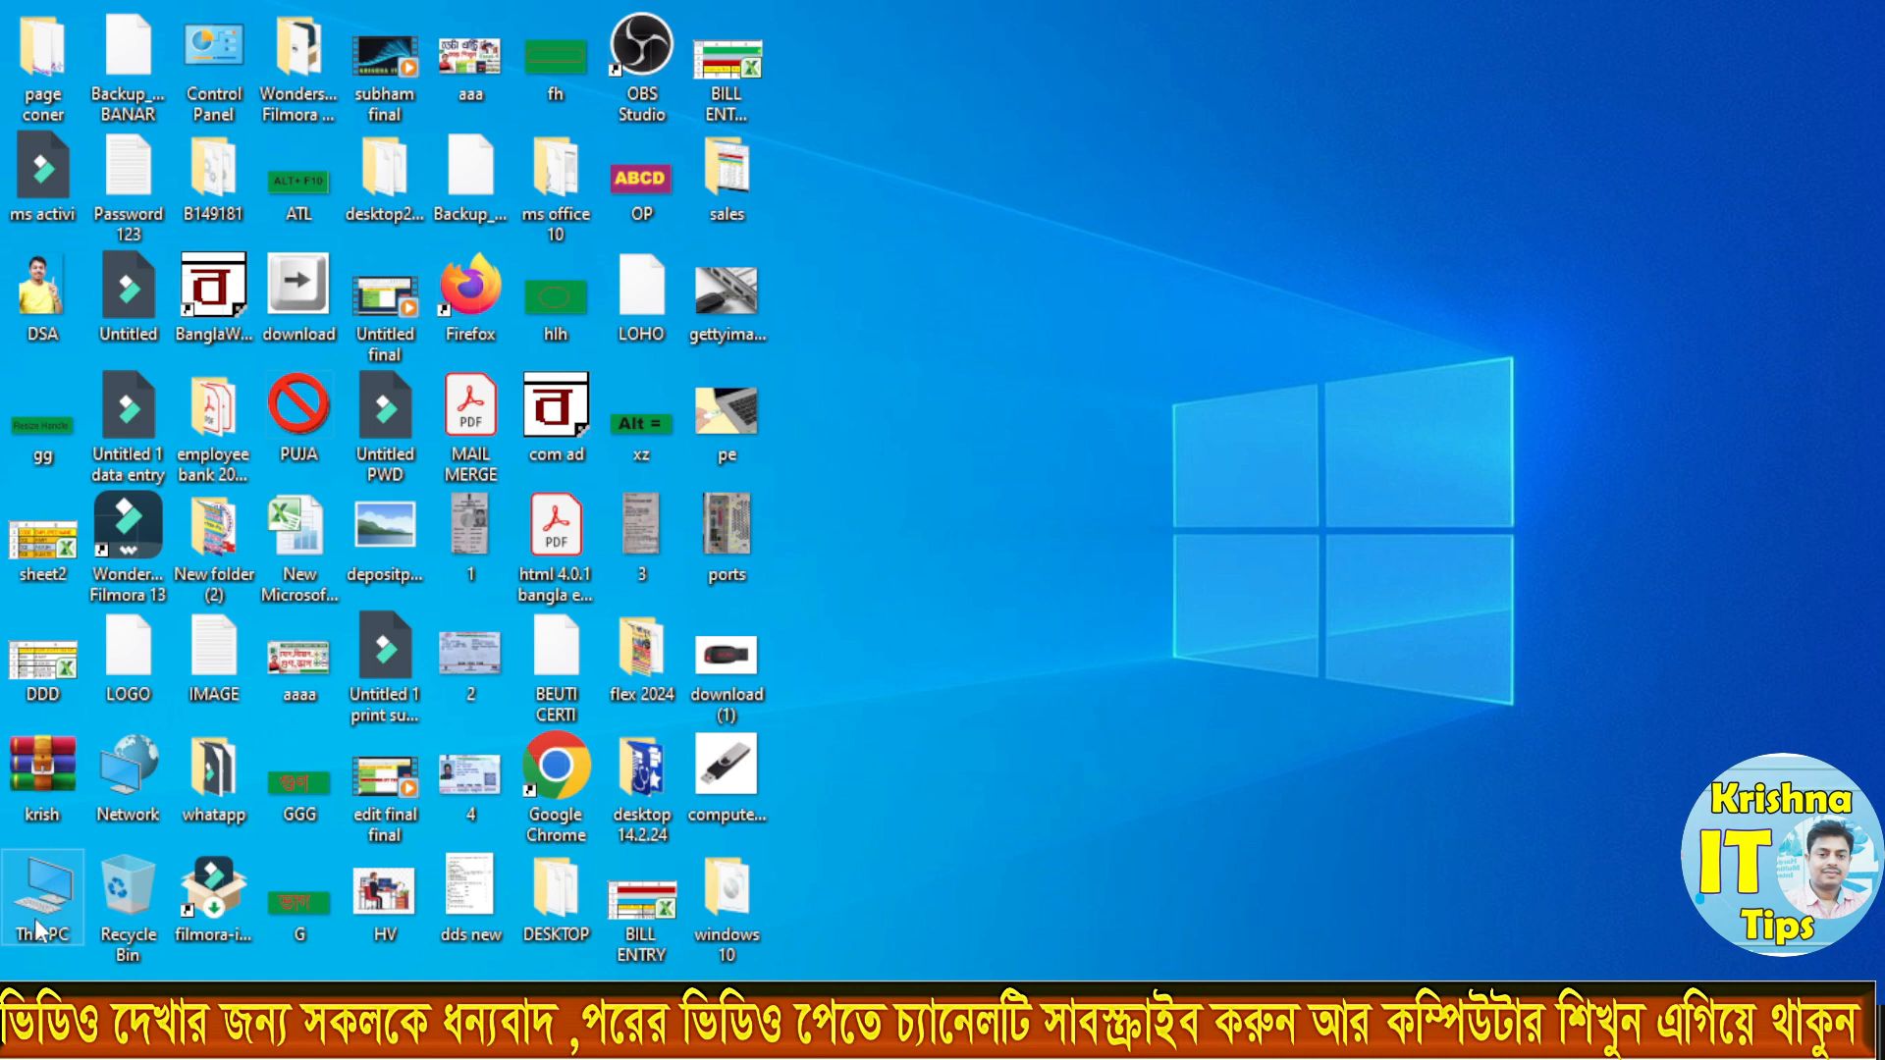
# Step: Inspect the USB drive CCCOMA_X64F (D:) in This PC, closing the window when done
pyautogui.doubleClick(39, 928)
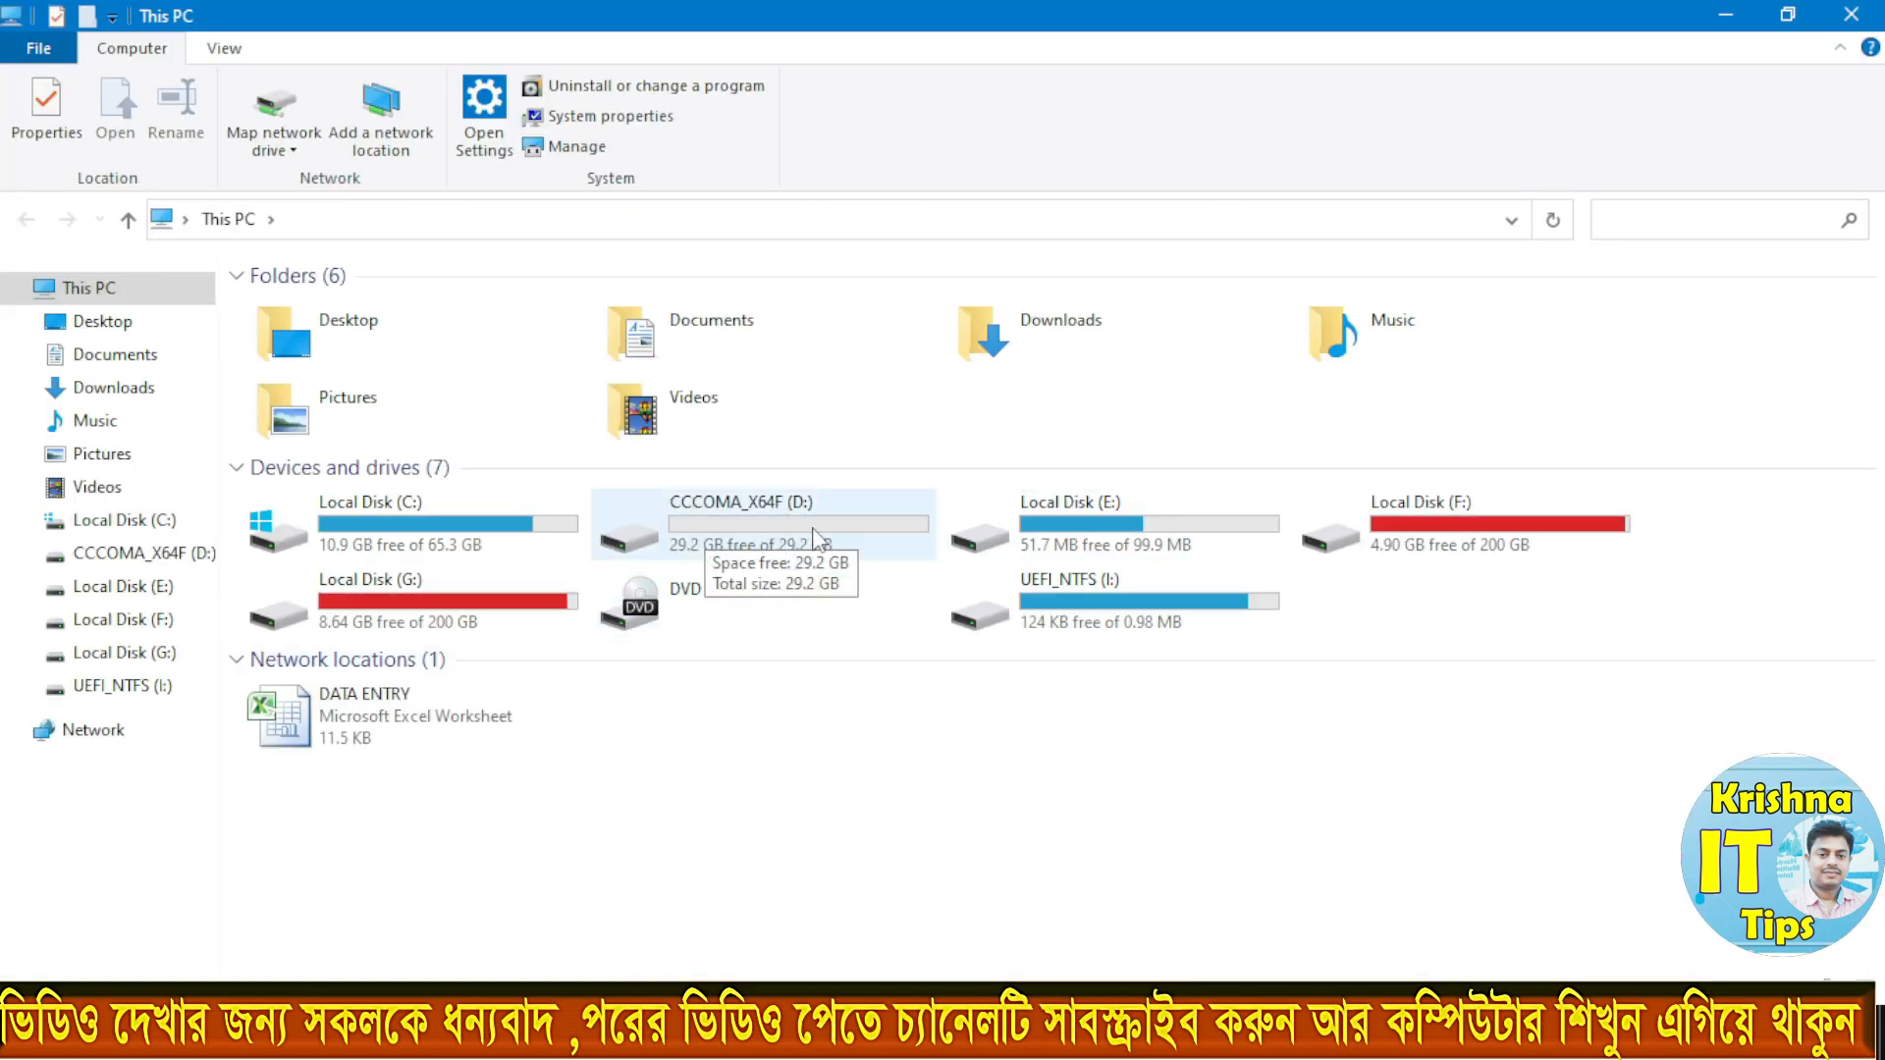
pyautogui.doubleClick(756, 527)
pyautogui.click(127, 218)
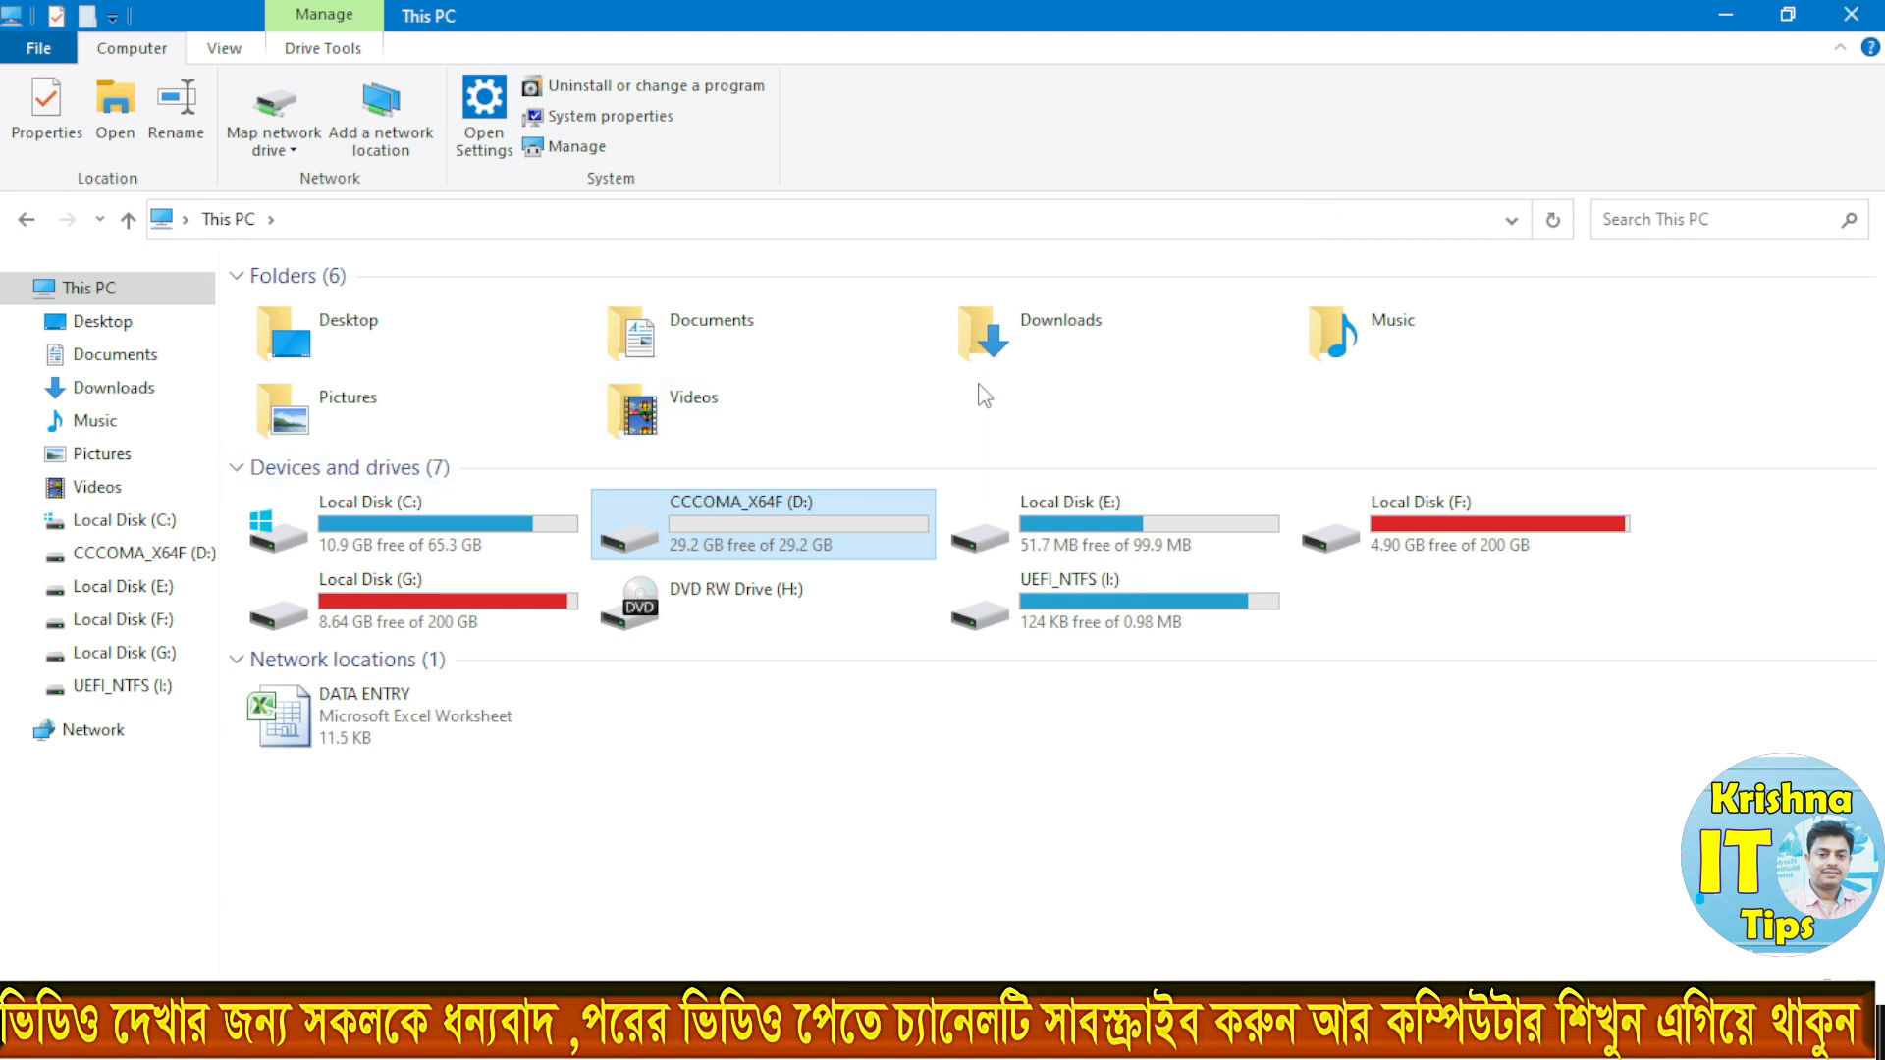
pyautogui.click(1851, 14)
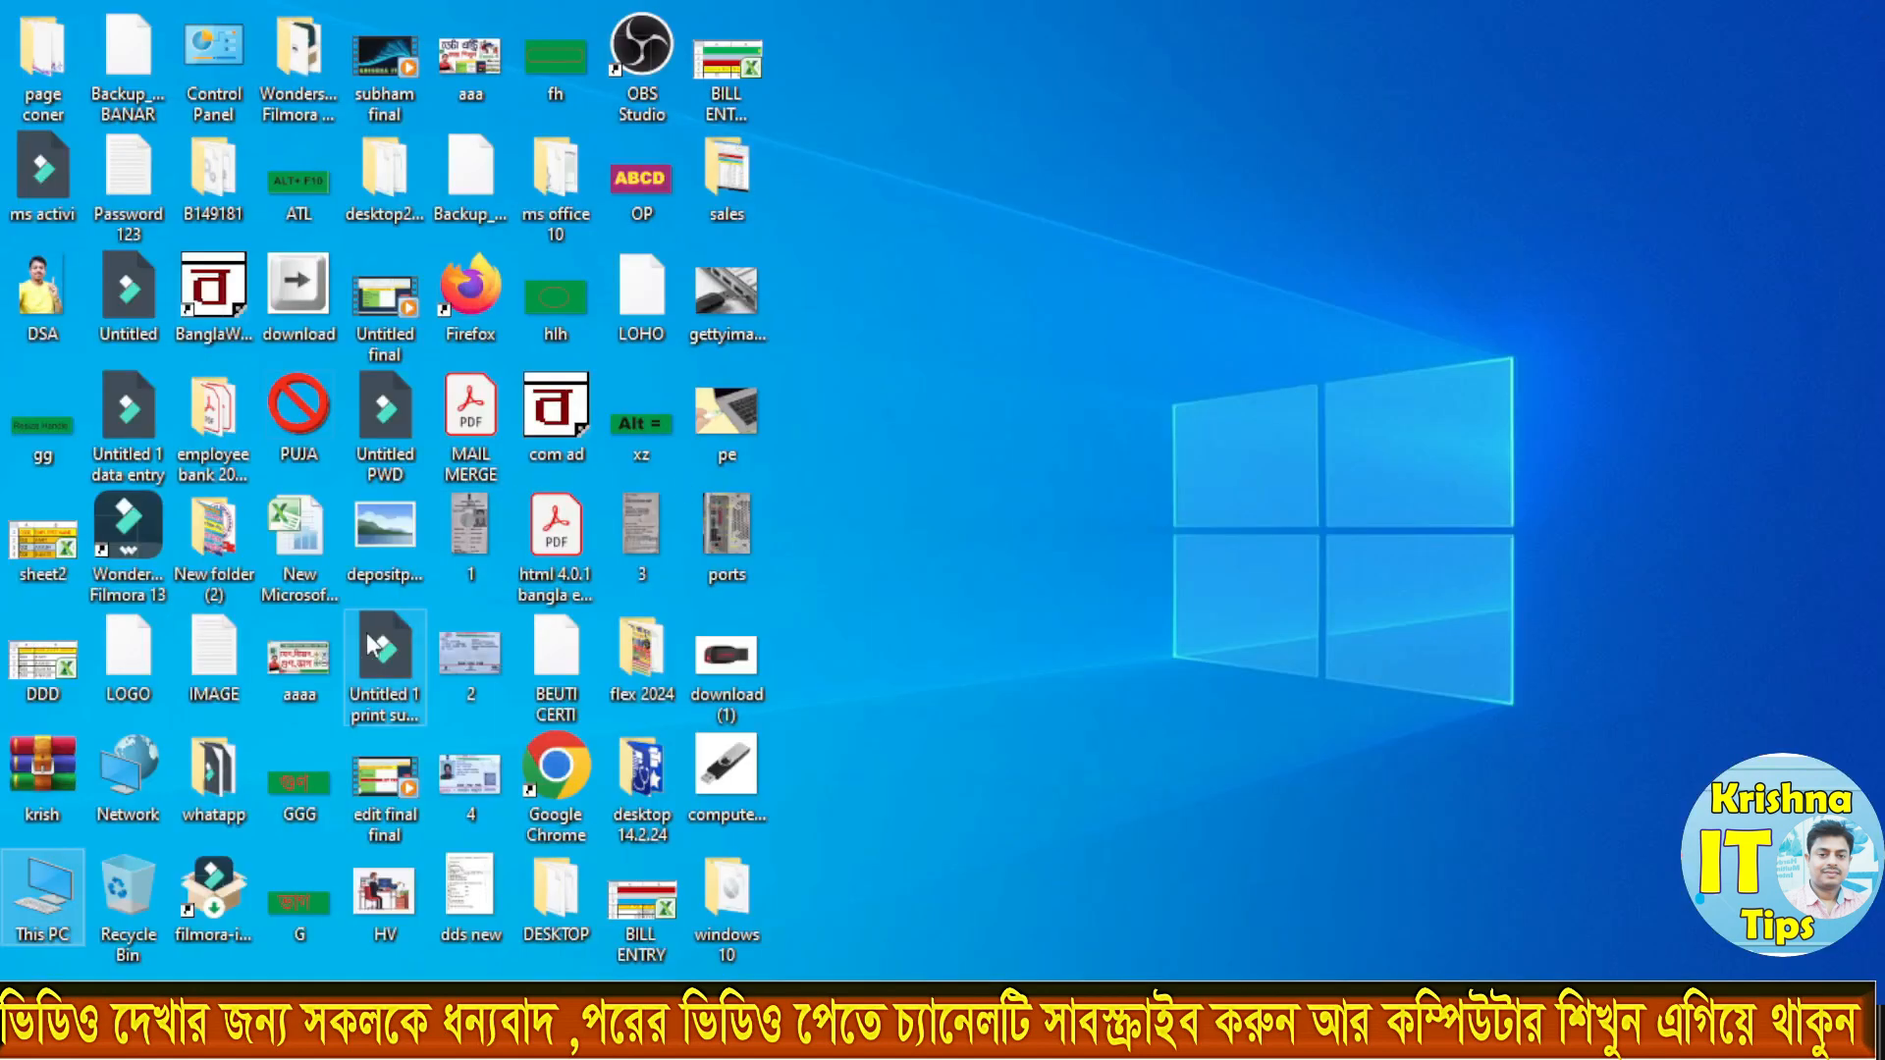
# Step: Open the Downloads folder from This PC and launch rufus-3.20
pyautogui.doubleClick(49, 888)
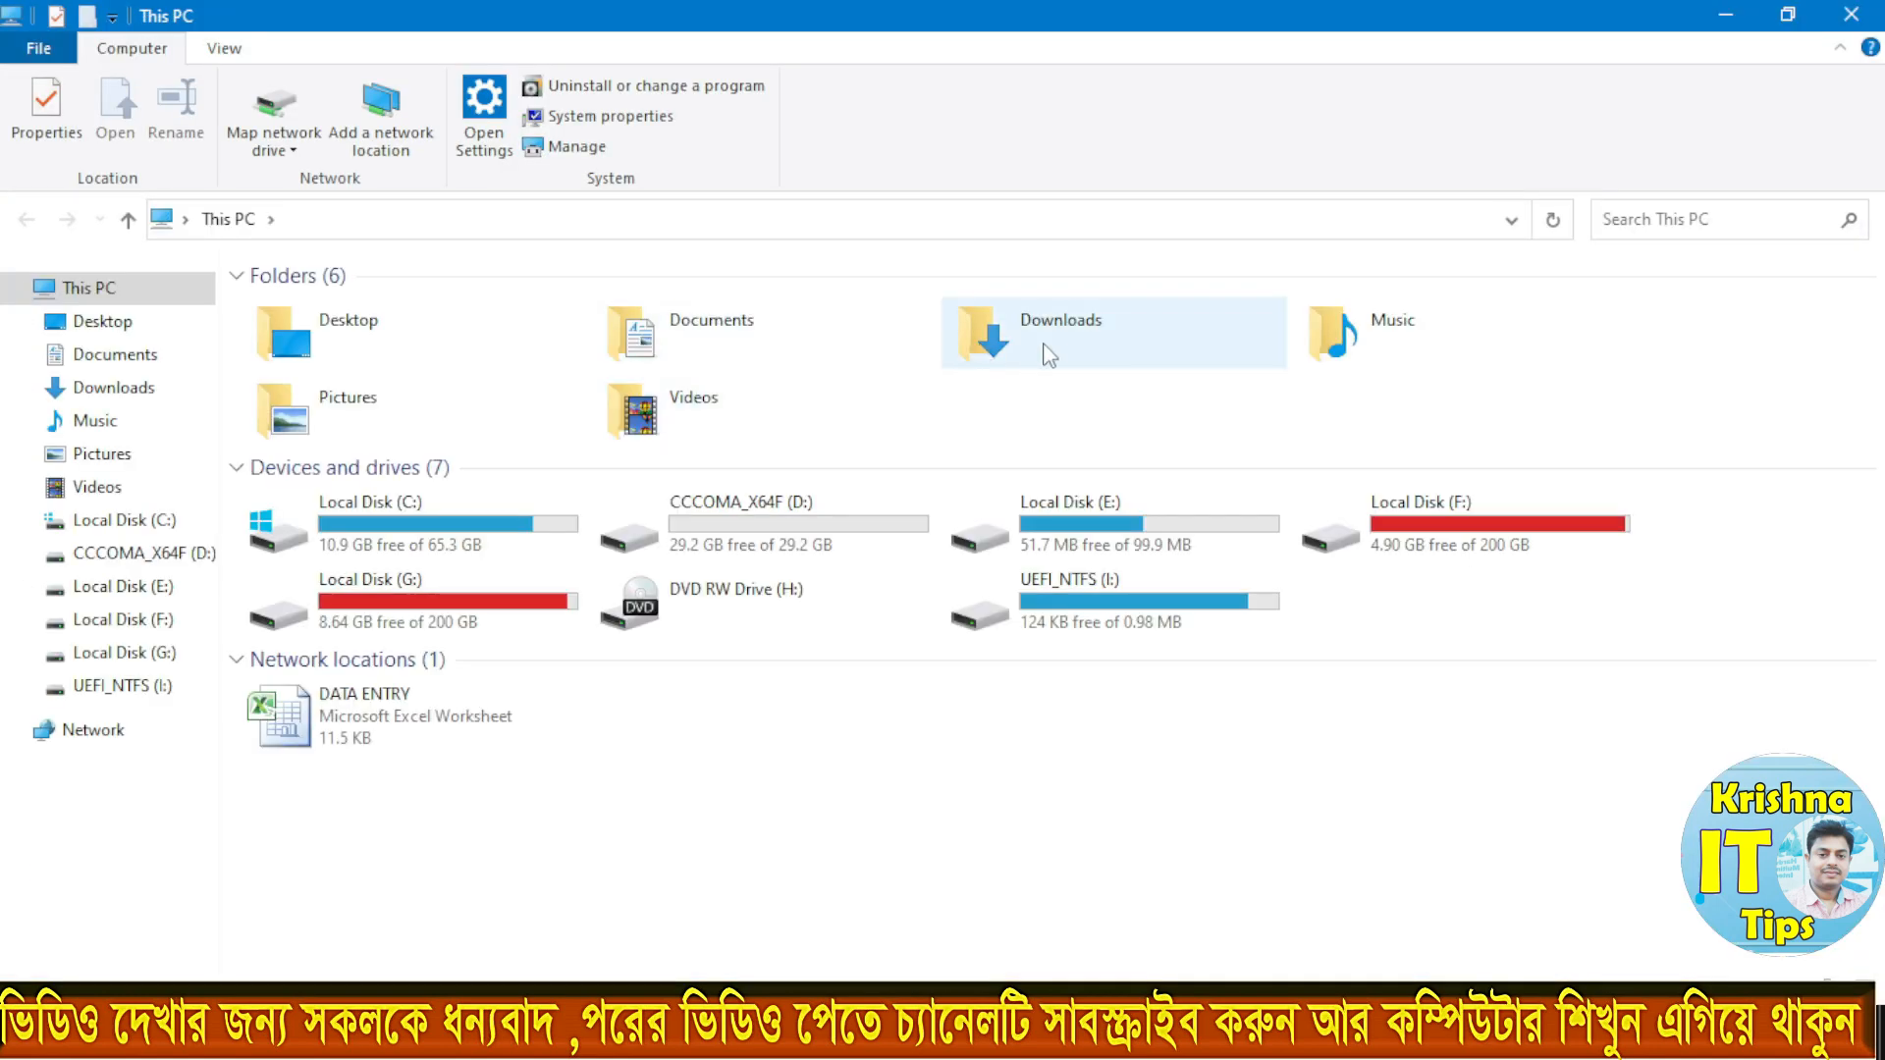
pyautogui.doubleClick(1049, 356)
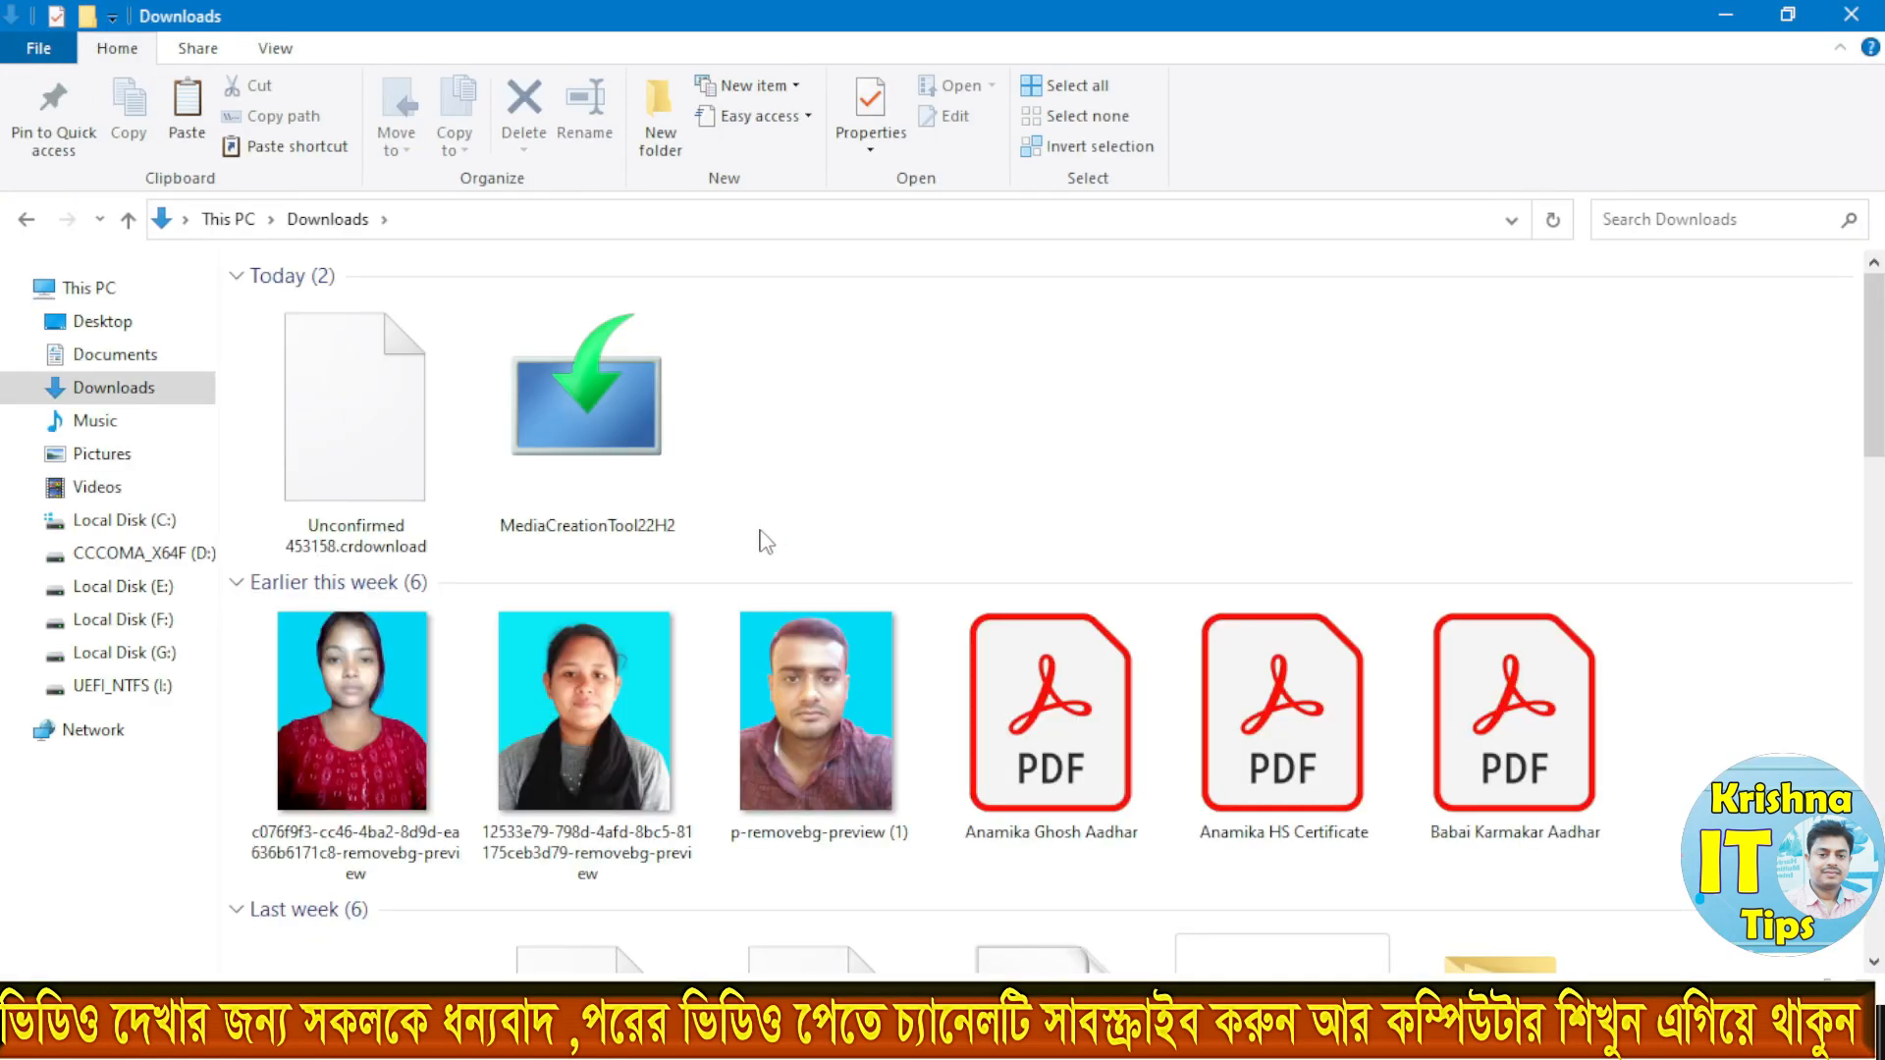
pyautogui.scroll(-5, 766, 543)
pyautogui.click(1281, 452)
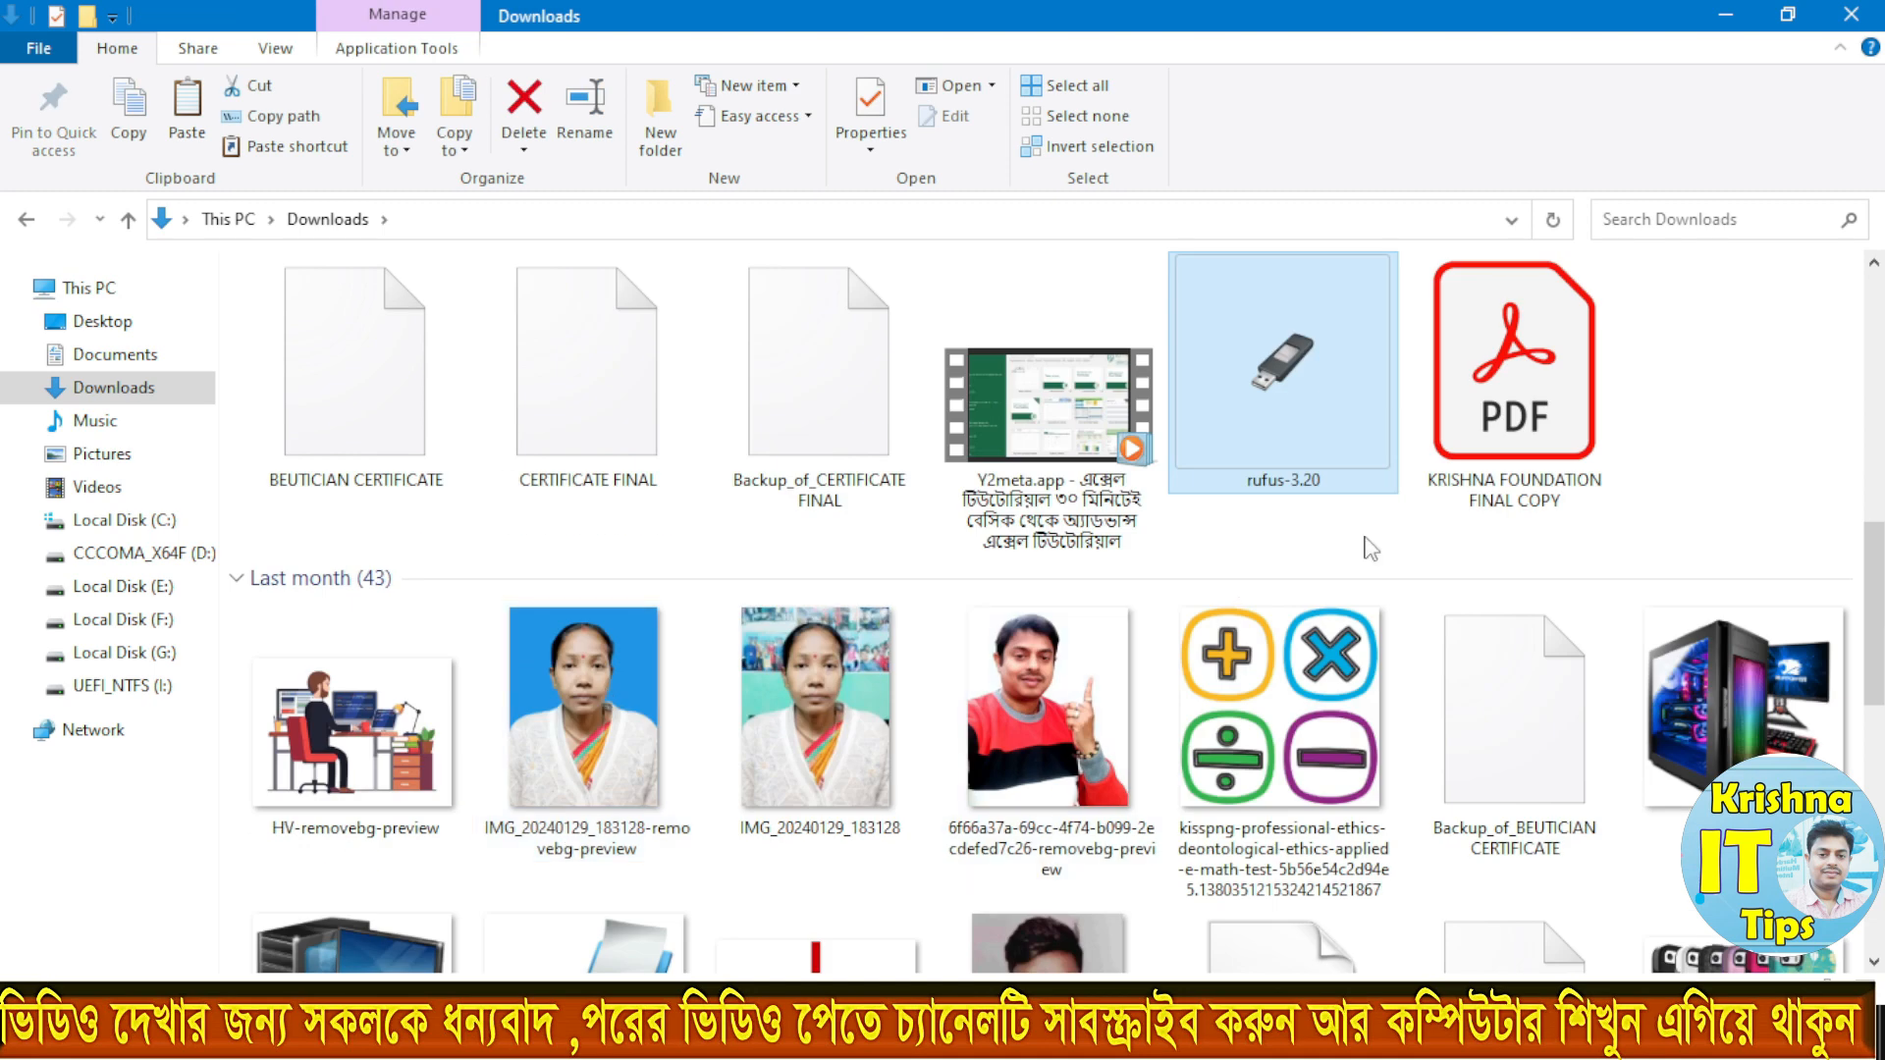
pyautogui.doubleClick(1289, 406)
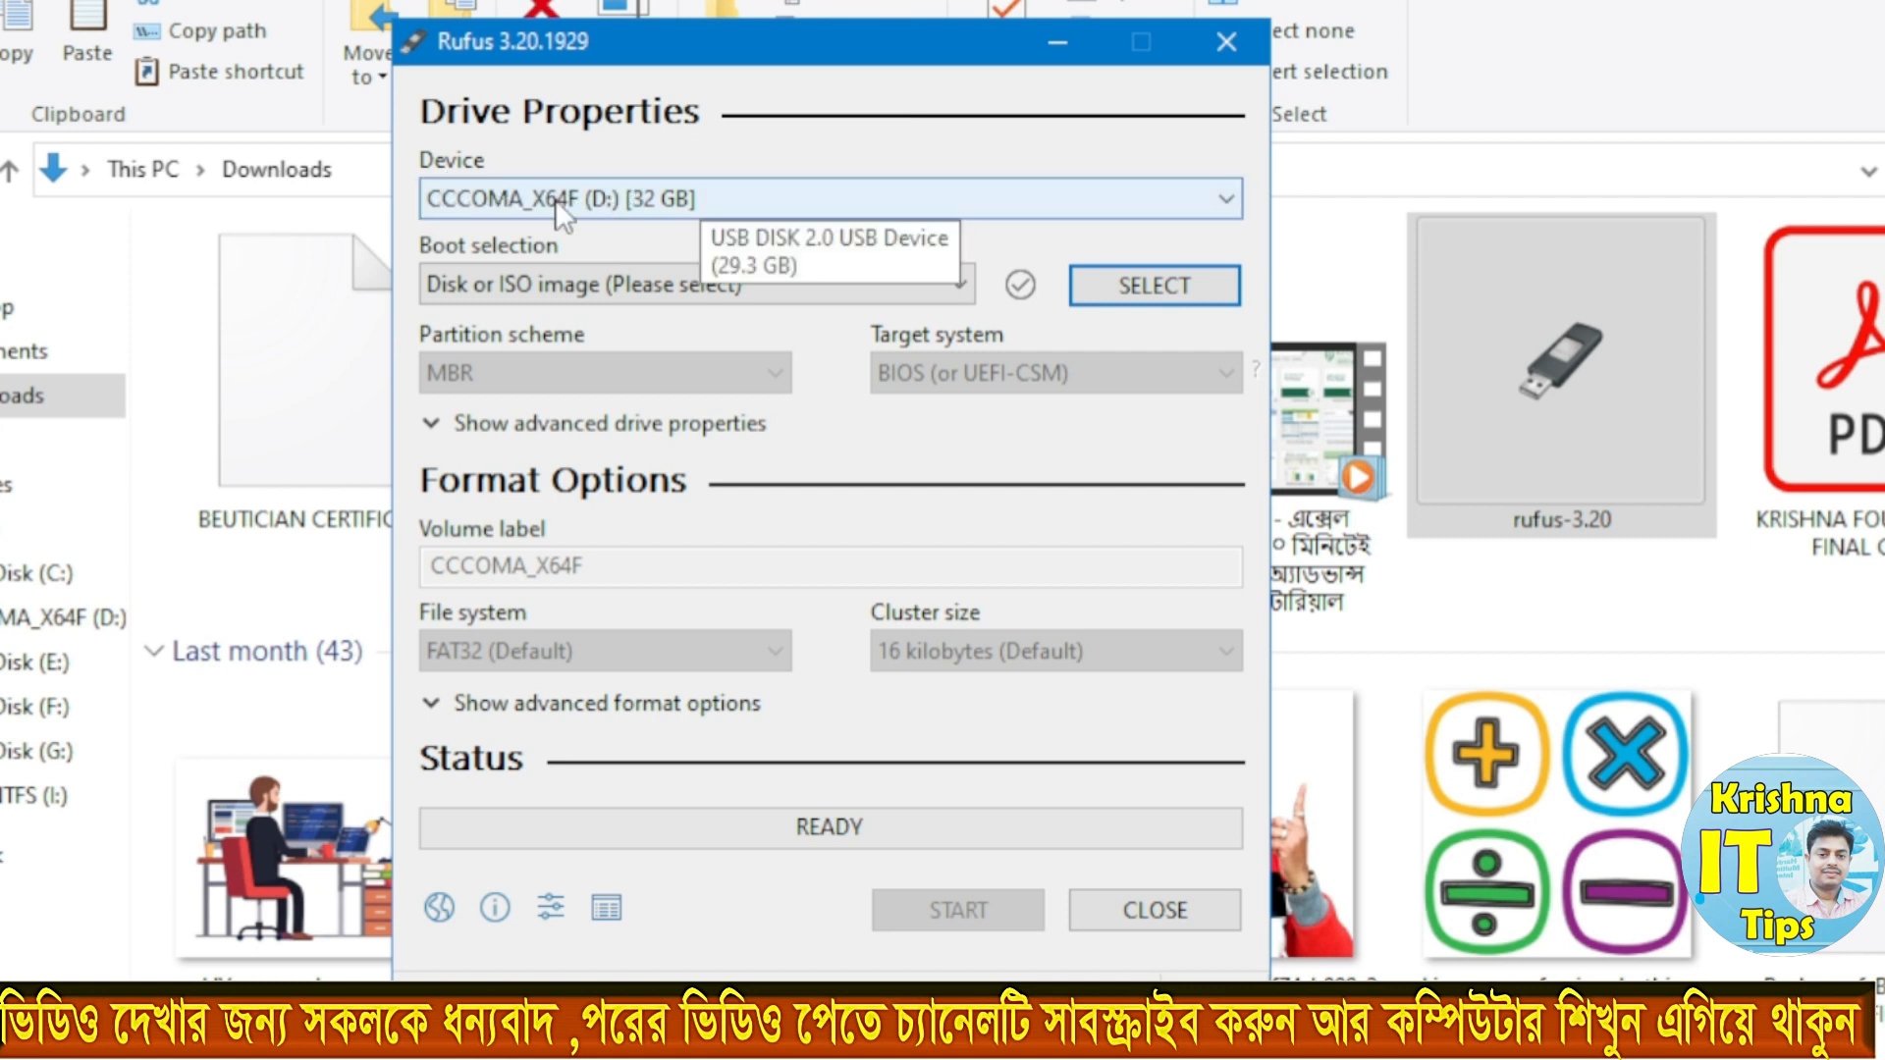
# Step: Keep CCCOMA_X64F (D:) [32 GB] as the Rufus device and choose Disk or ISO image as the boot selection
pyautogui.click(531, 206)
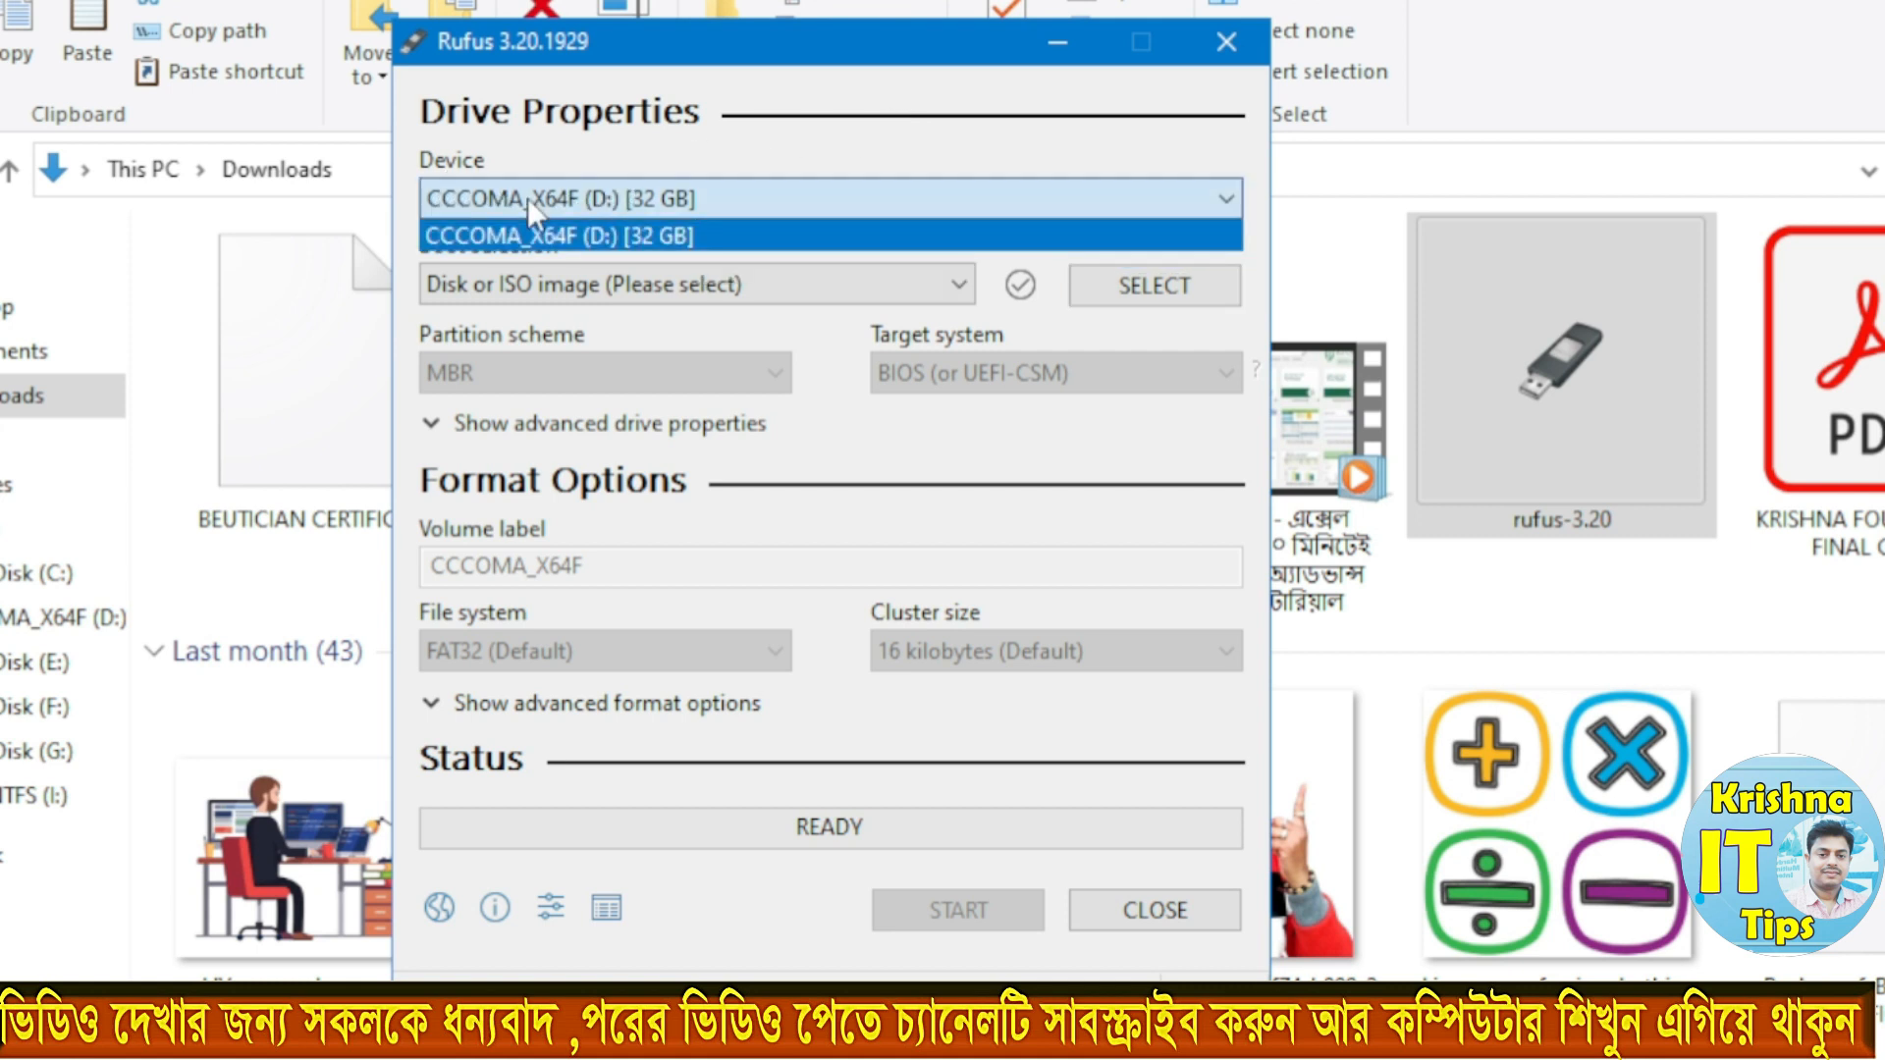
pyautogui.click(763, 197)
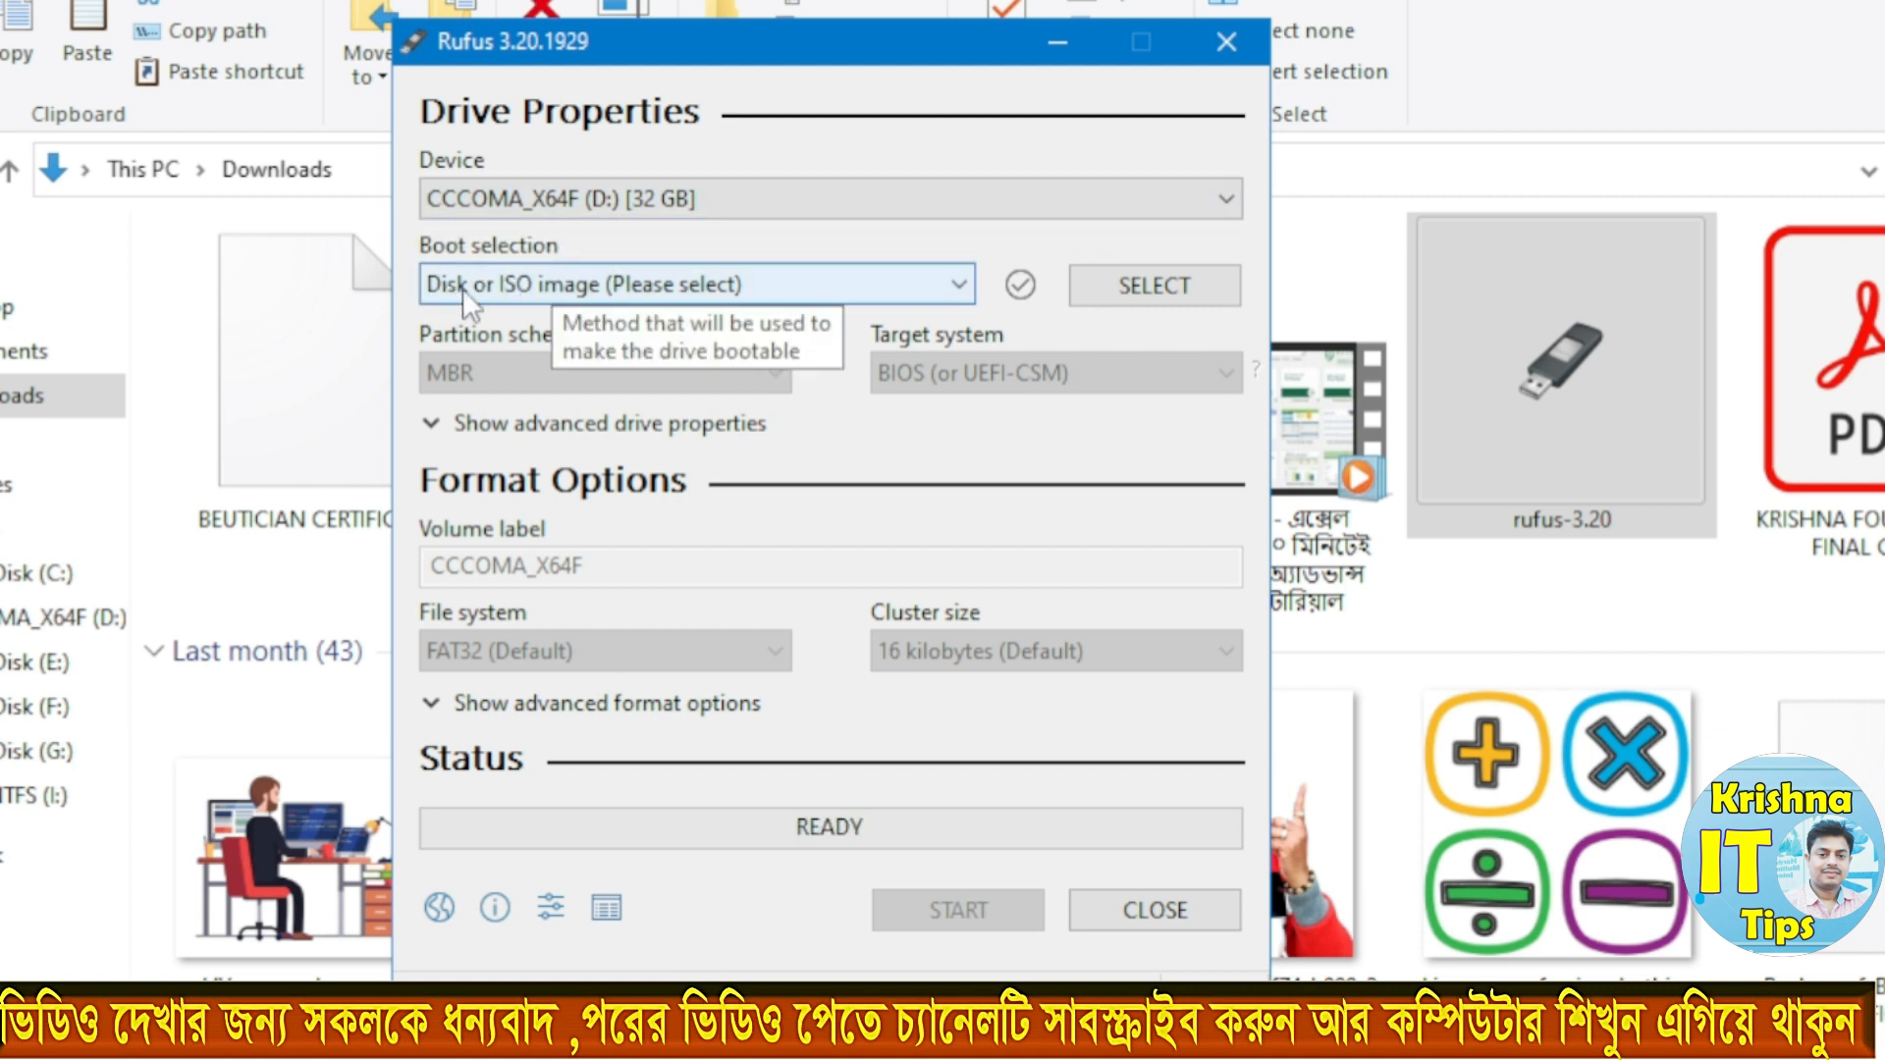
pyautogui.click(552, 291)
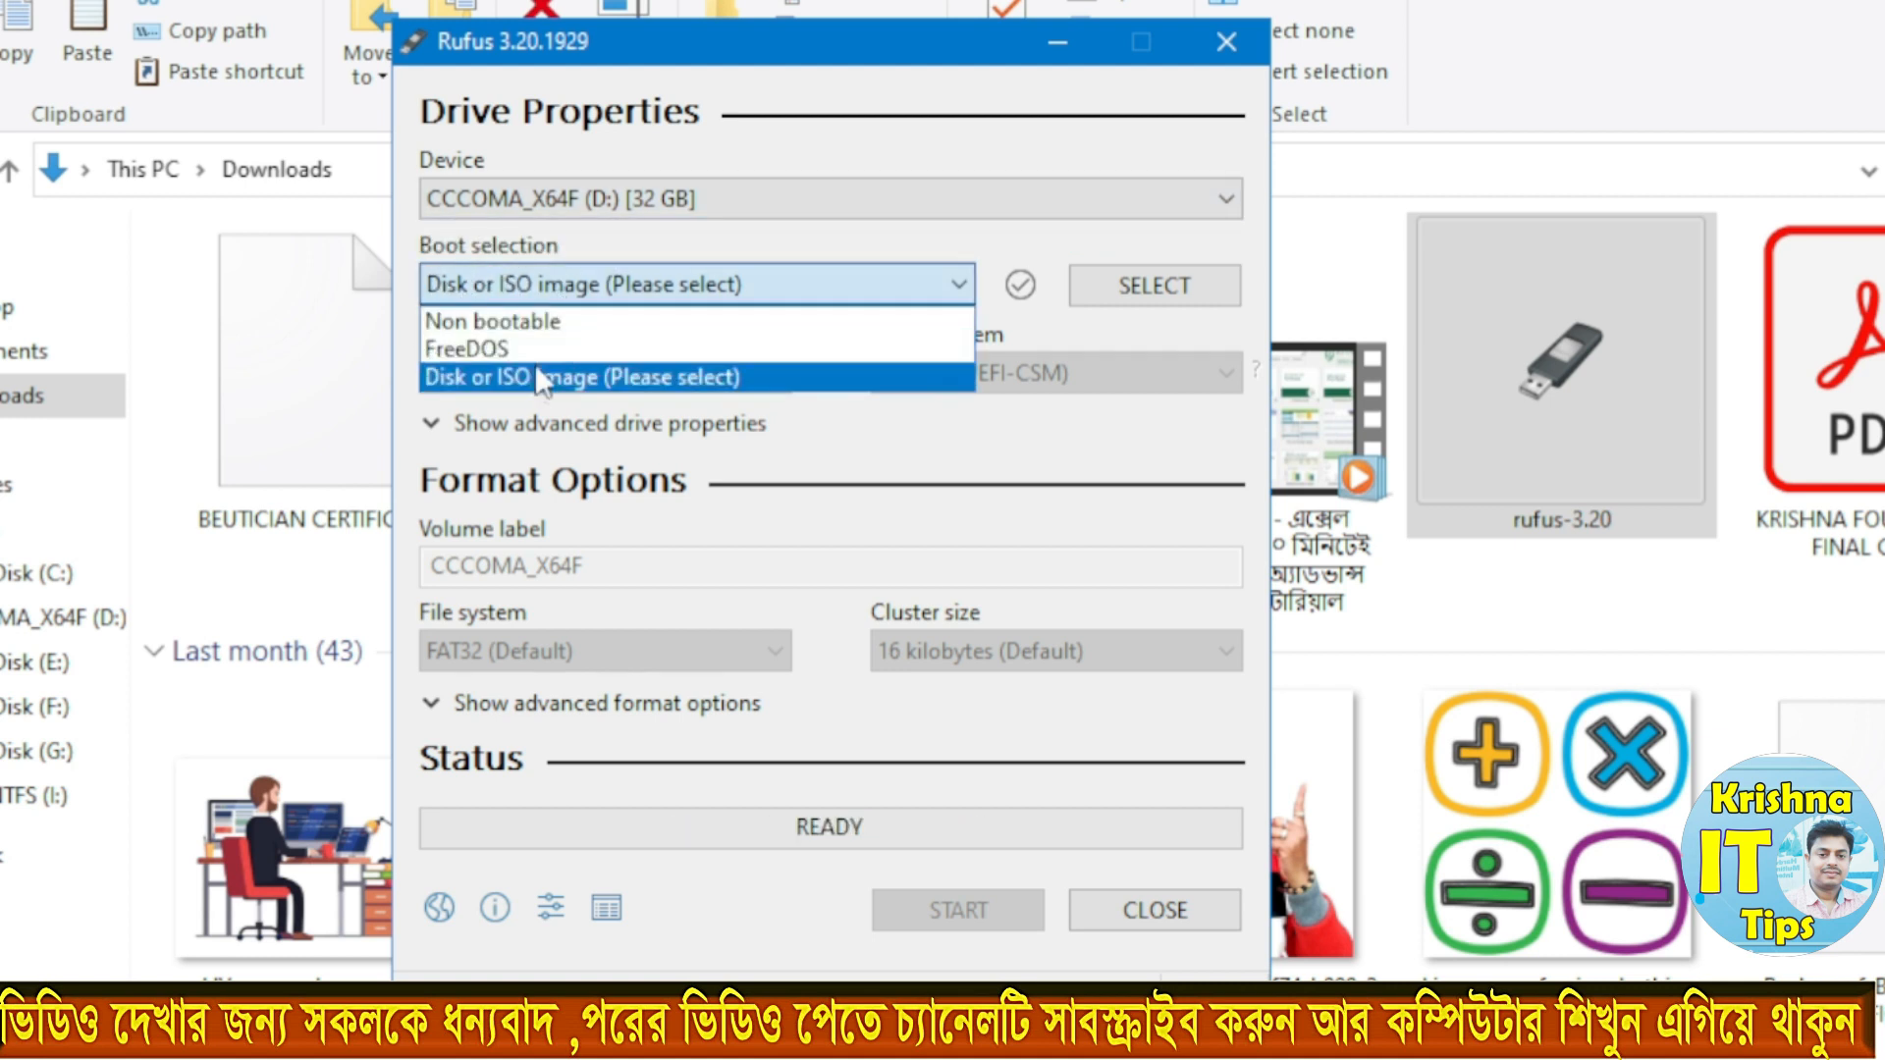
pyautogui.click(594, 381)
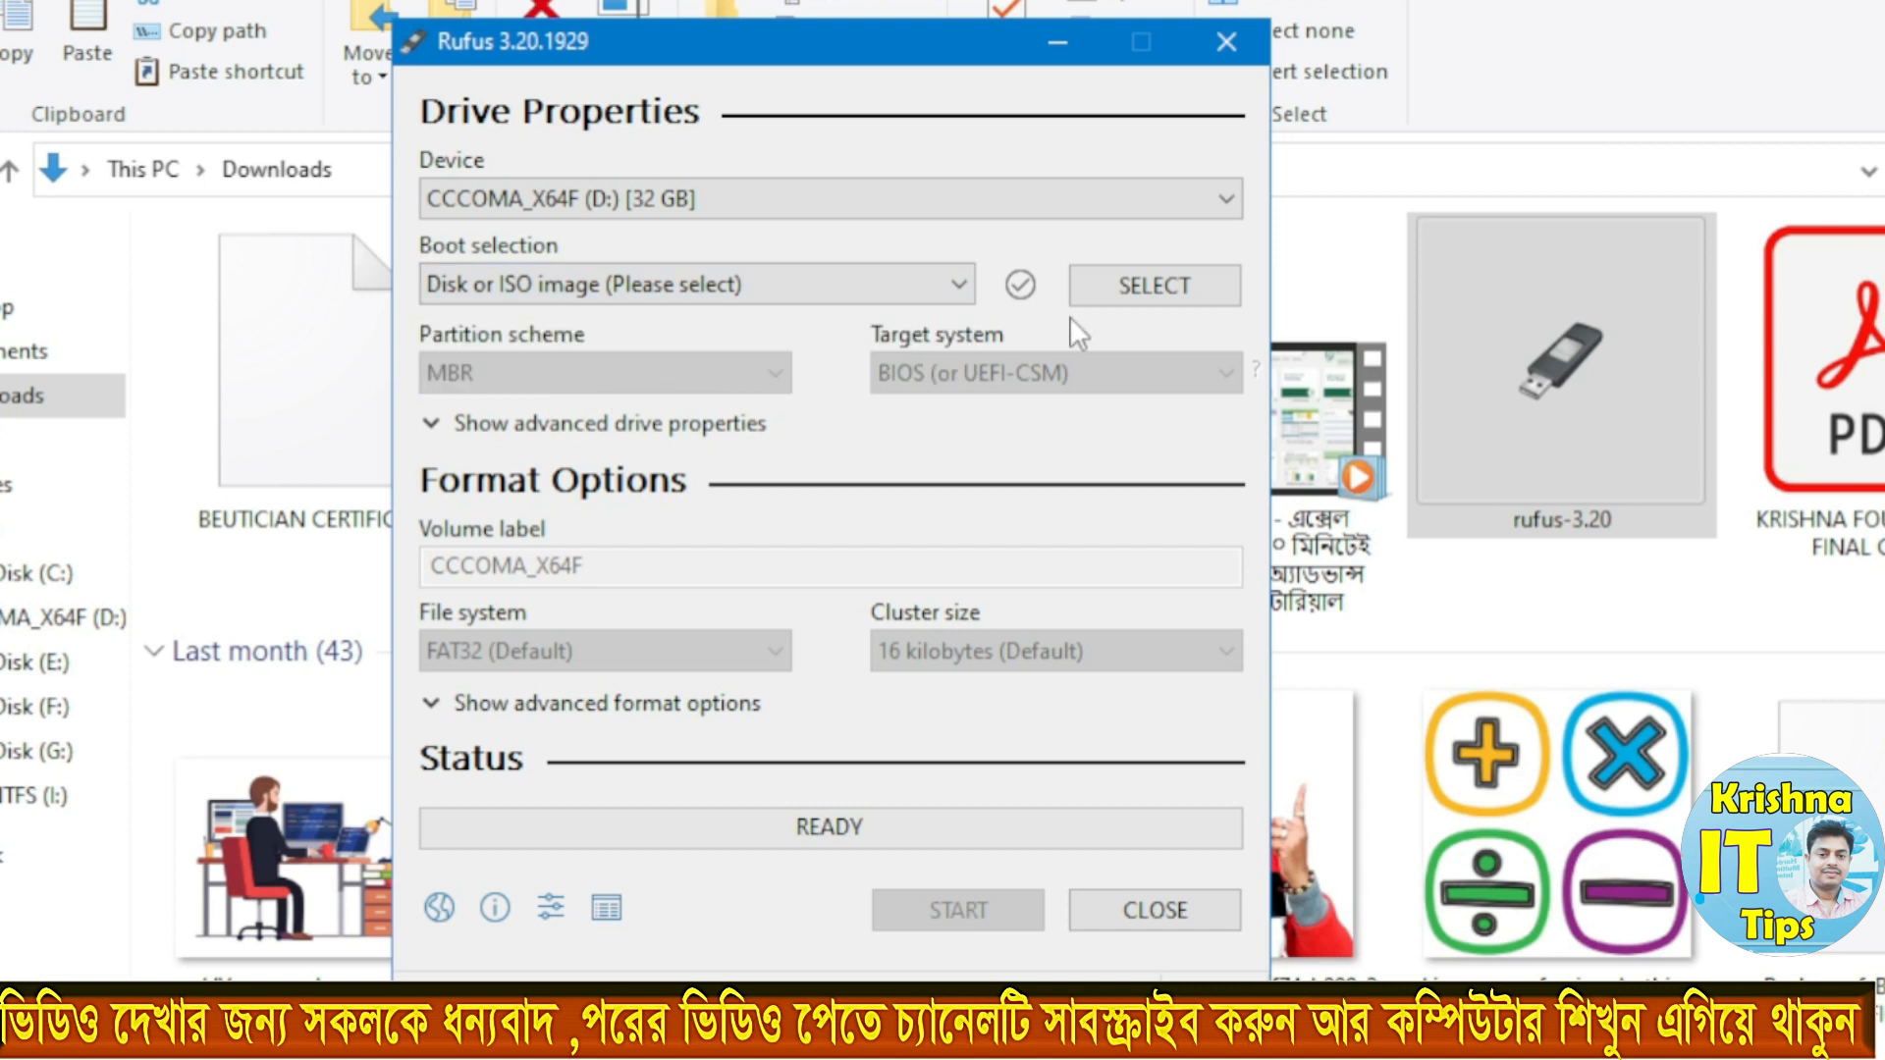
# Step: Load the Win10_21H2_English_x64 ISO image from the windows 10 folder on the Desktop as the boot image
pyautogui.click(1139, 294)
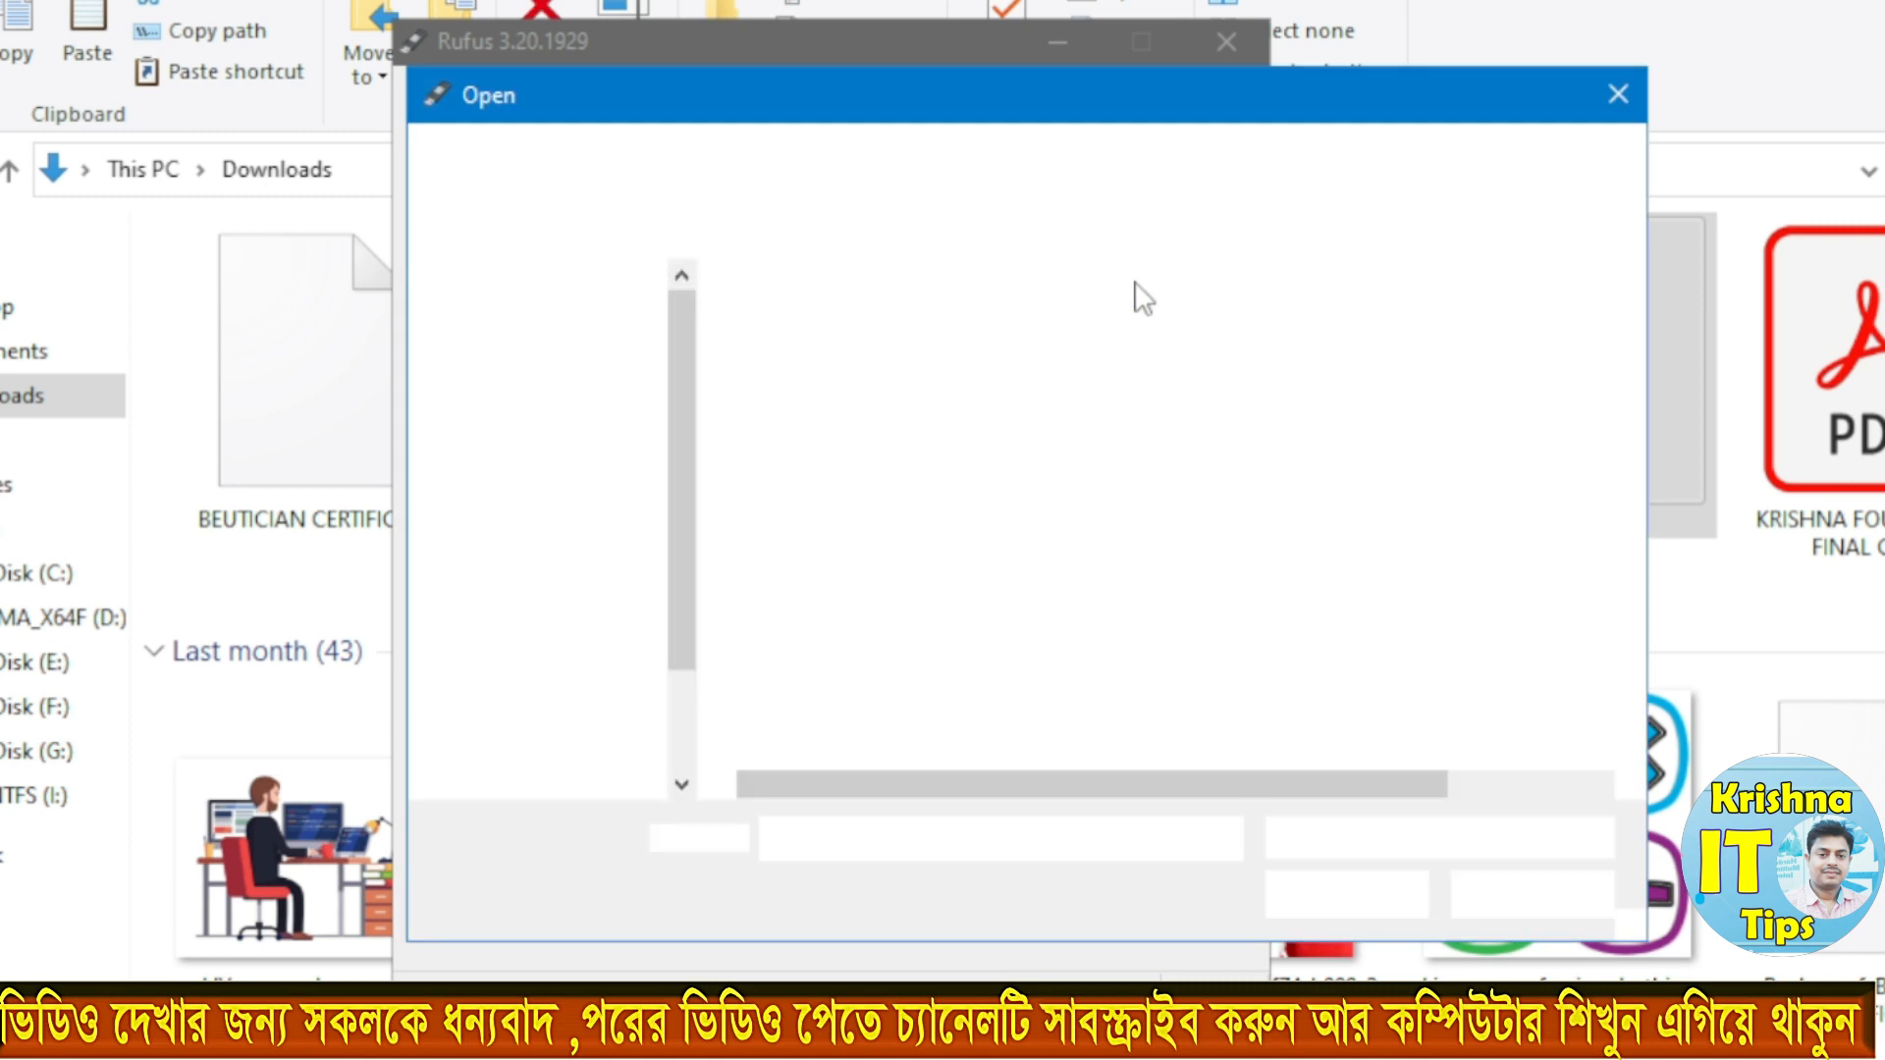
pyautogui.moveTo(1127, 120); pyautogui.dragTo(984, 83)
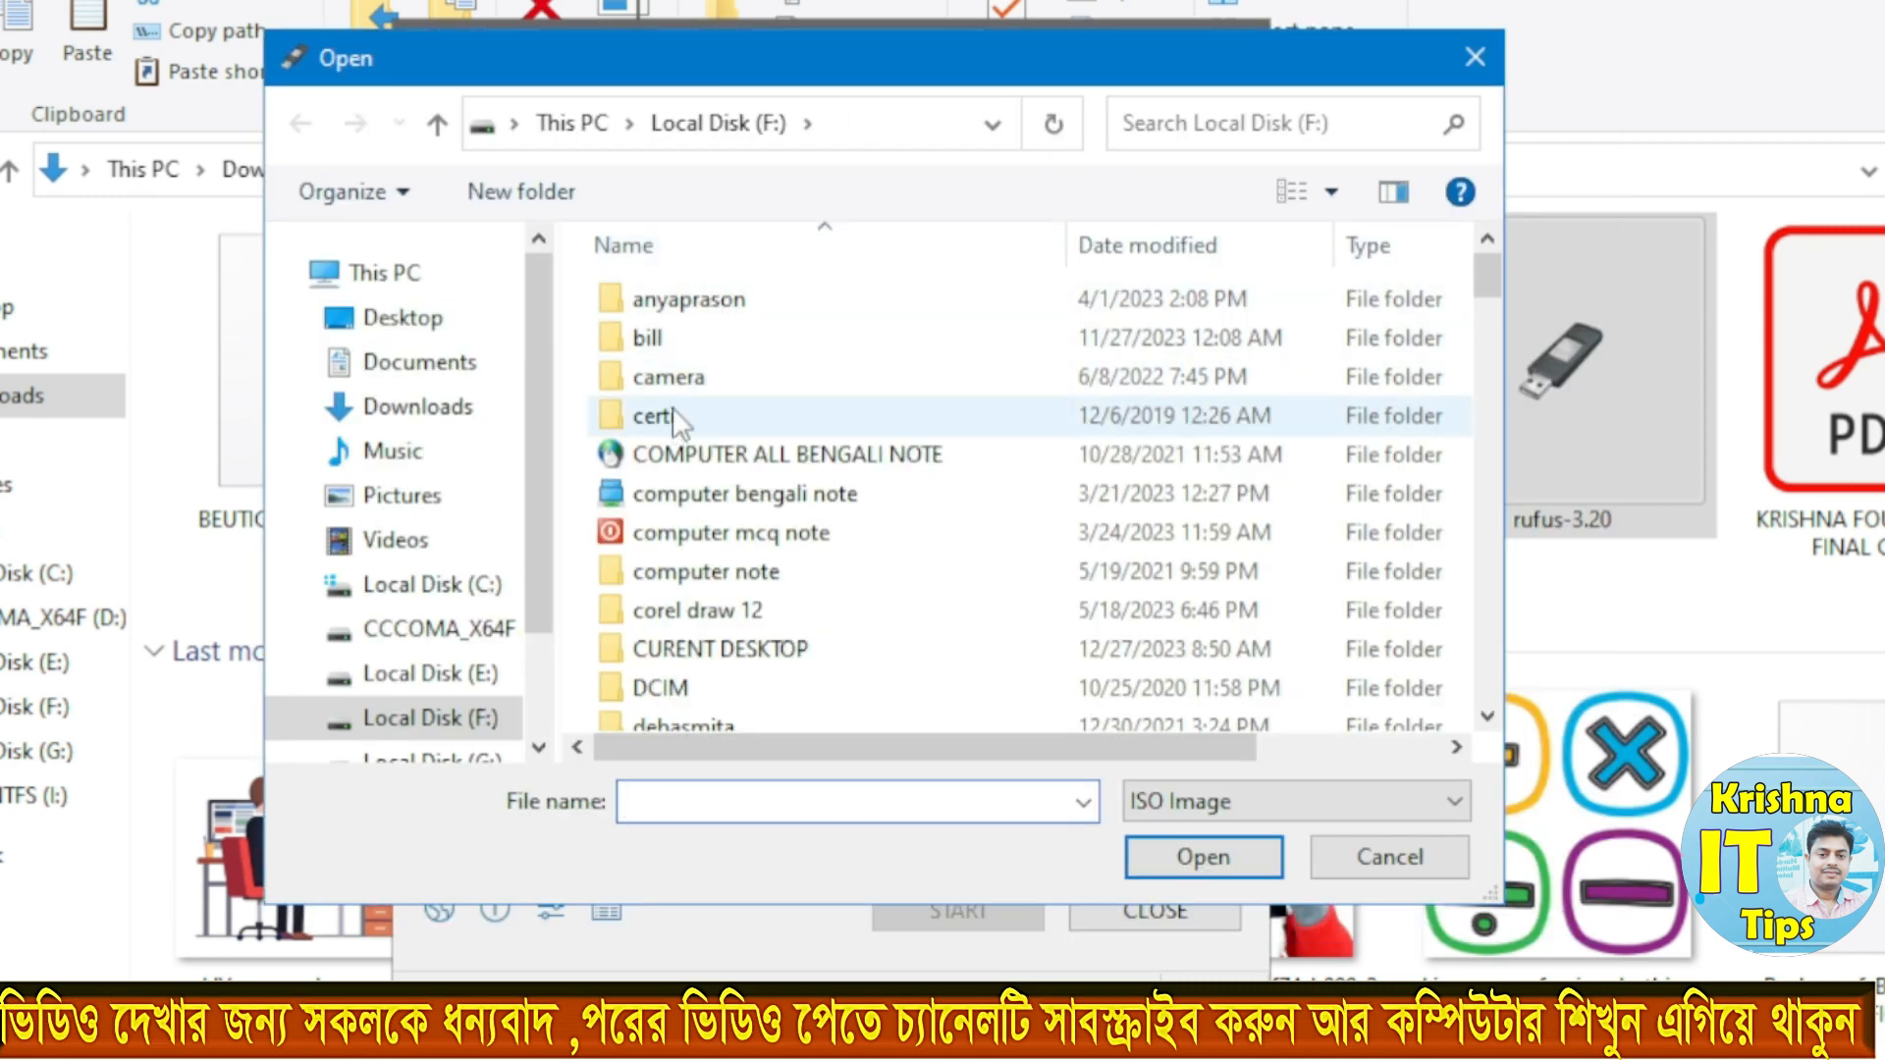
pyautogui.click(449, 310)
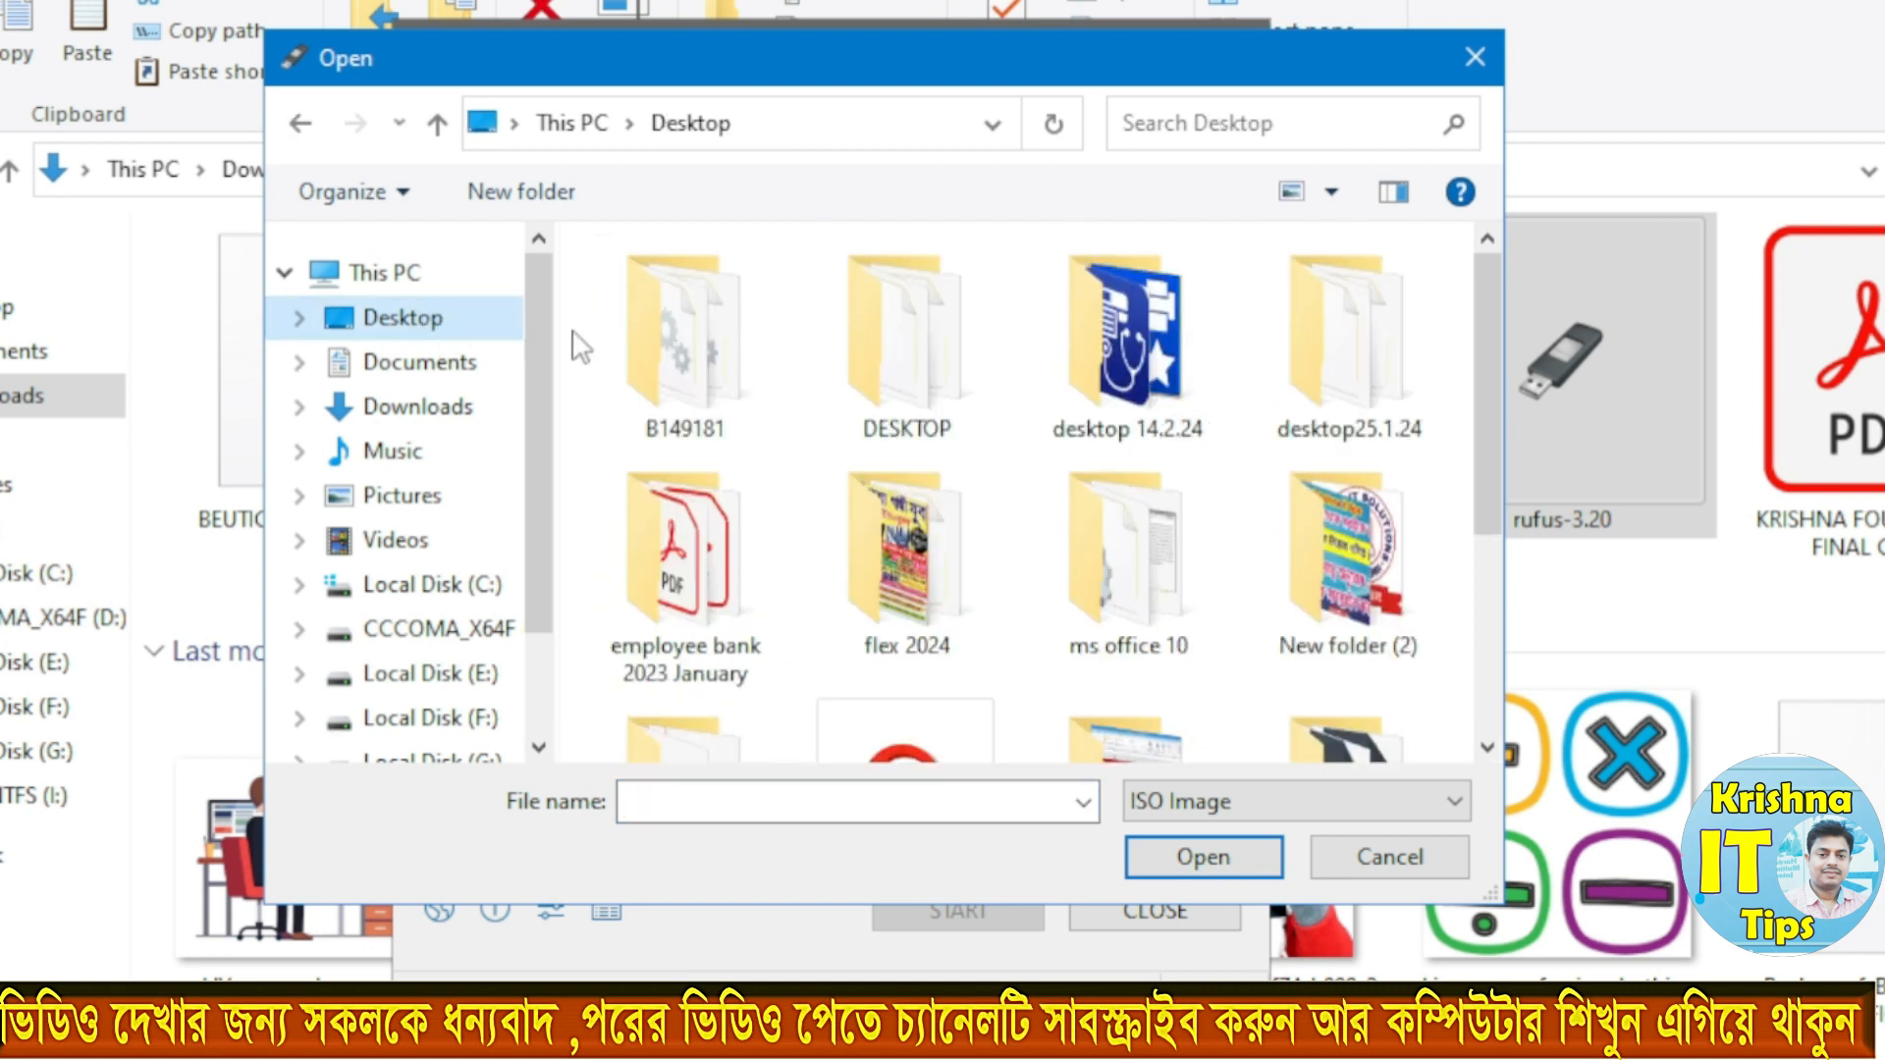
pyautogui.click(744, 378)
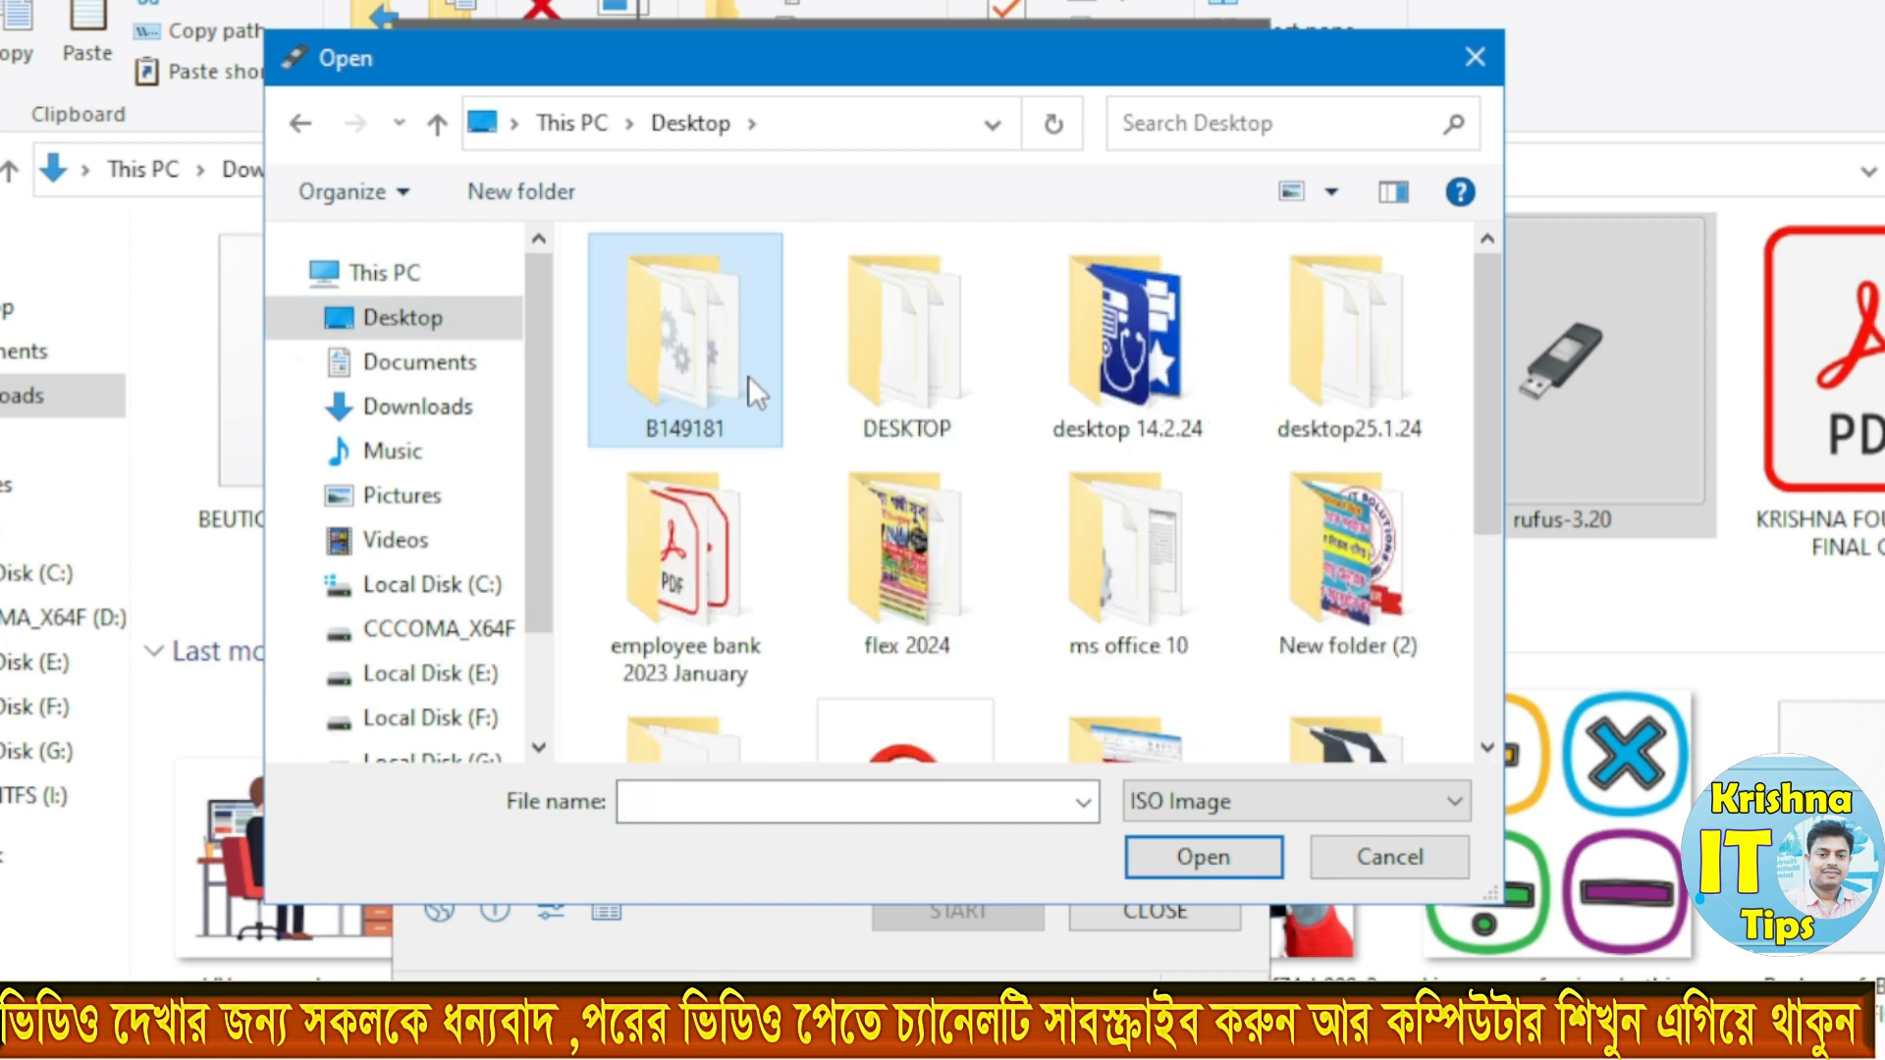
pyautogui.press('w')
pyautogui.press('w')
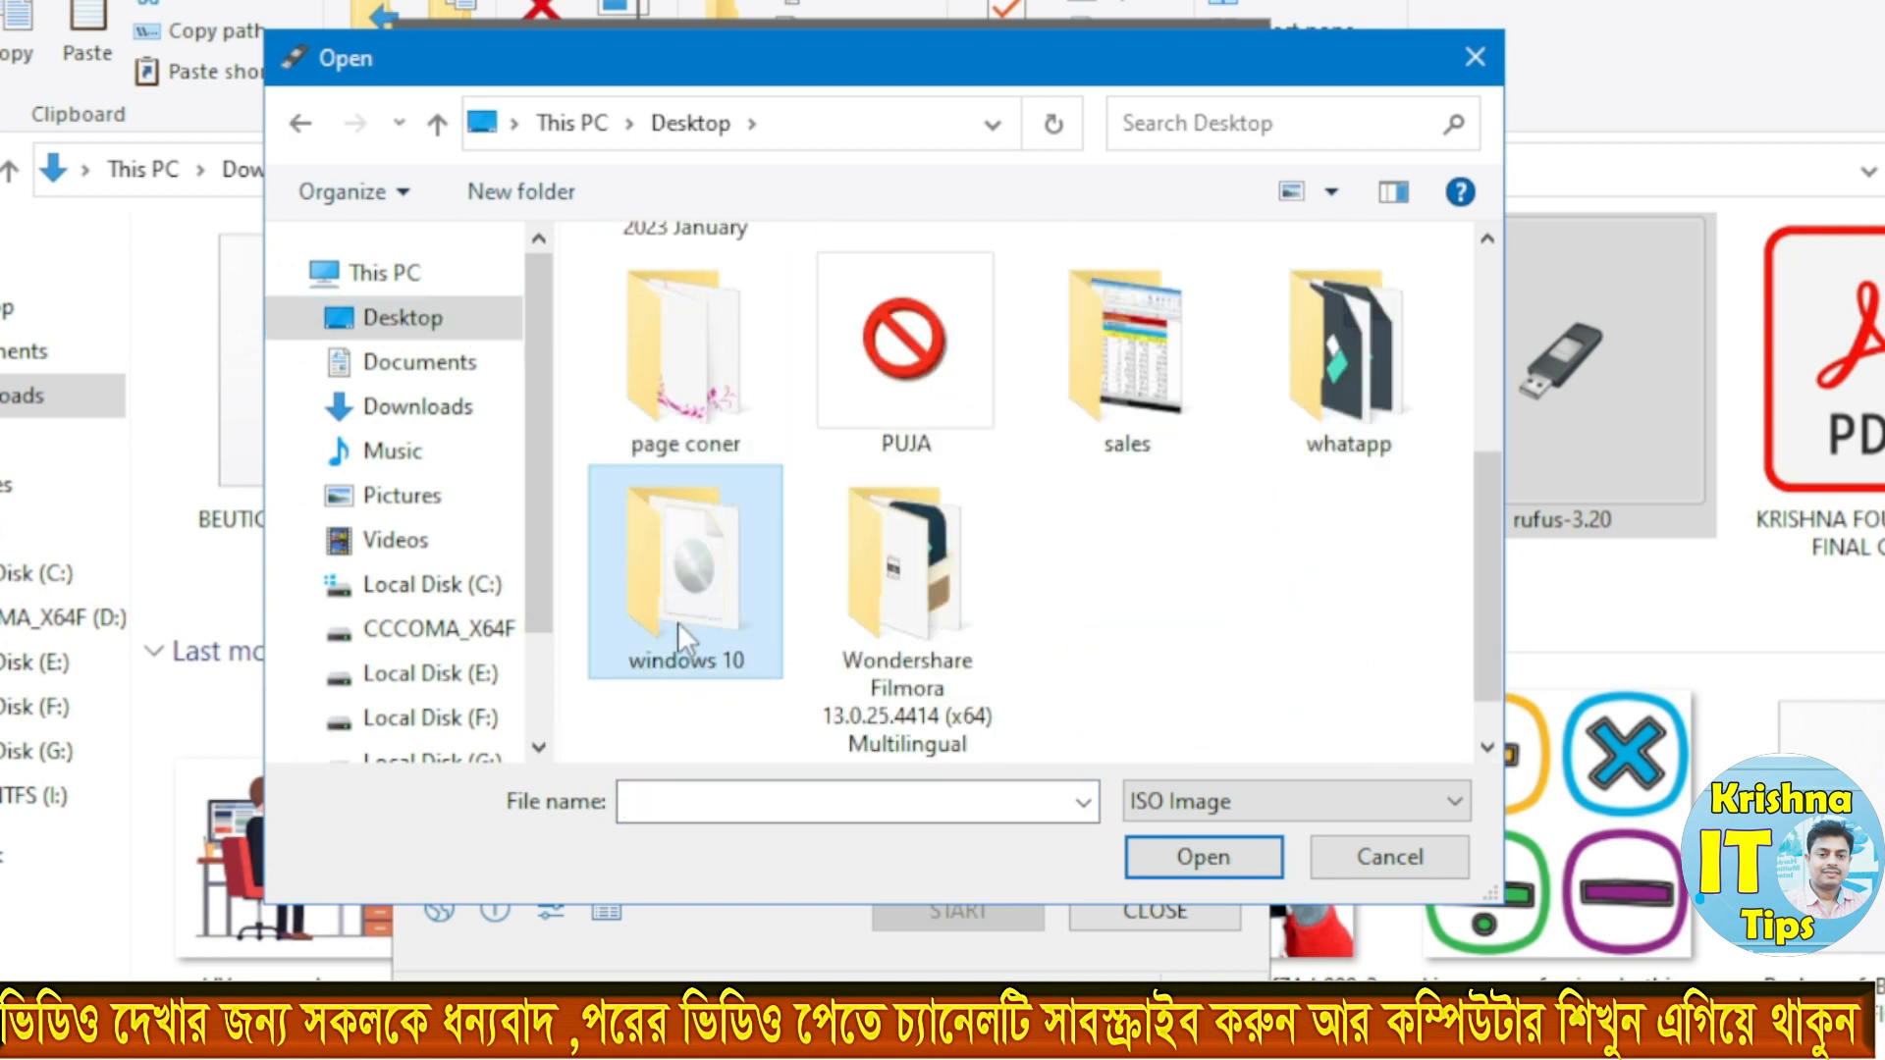
pyautogui.doubleClick(665, 609)
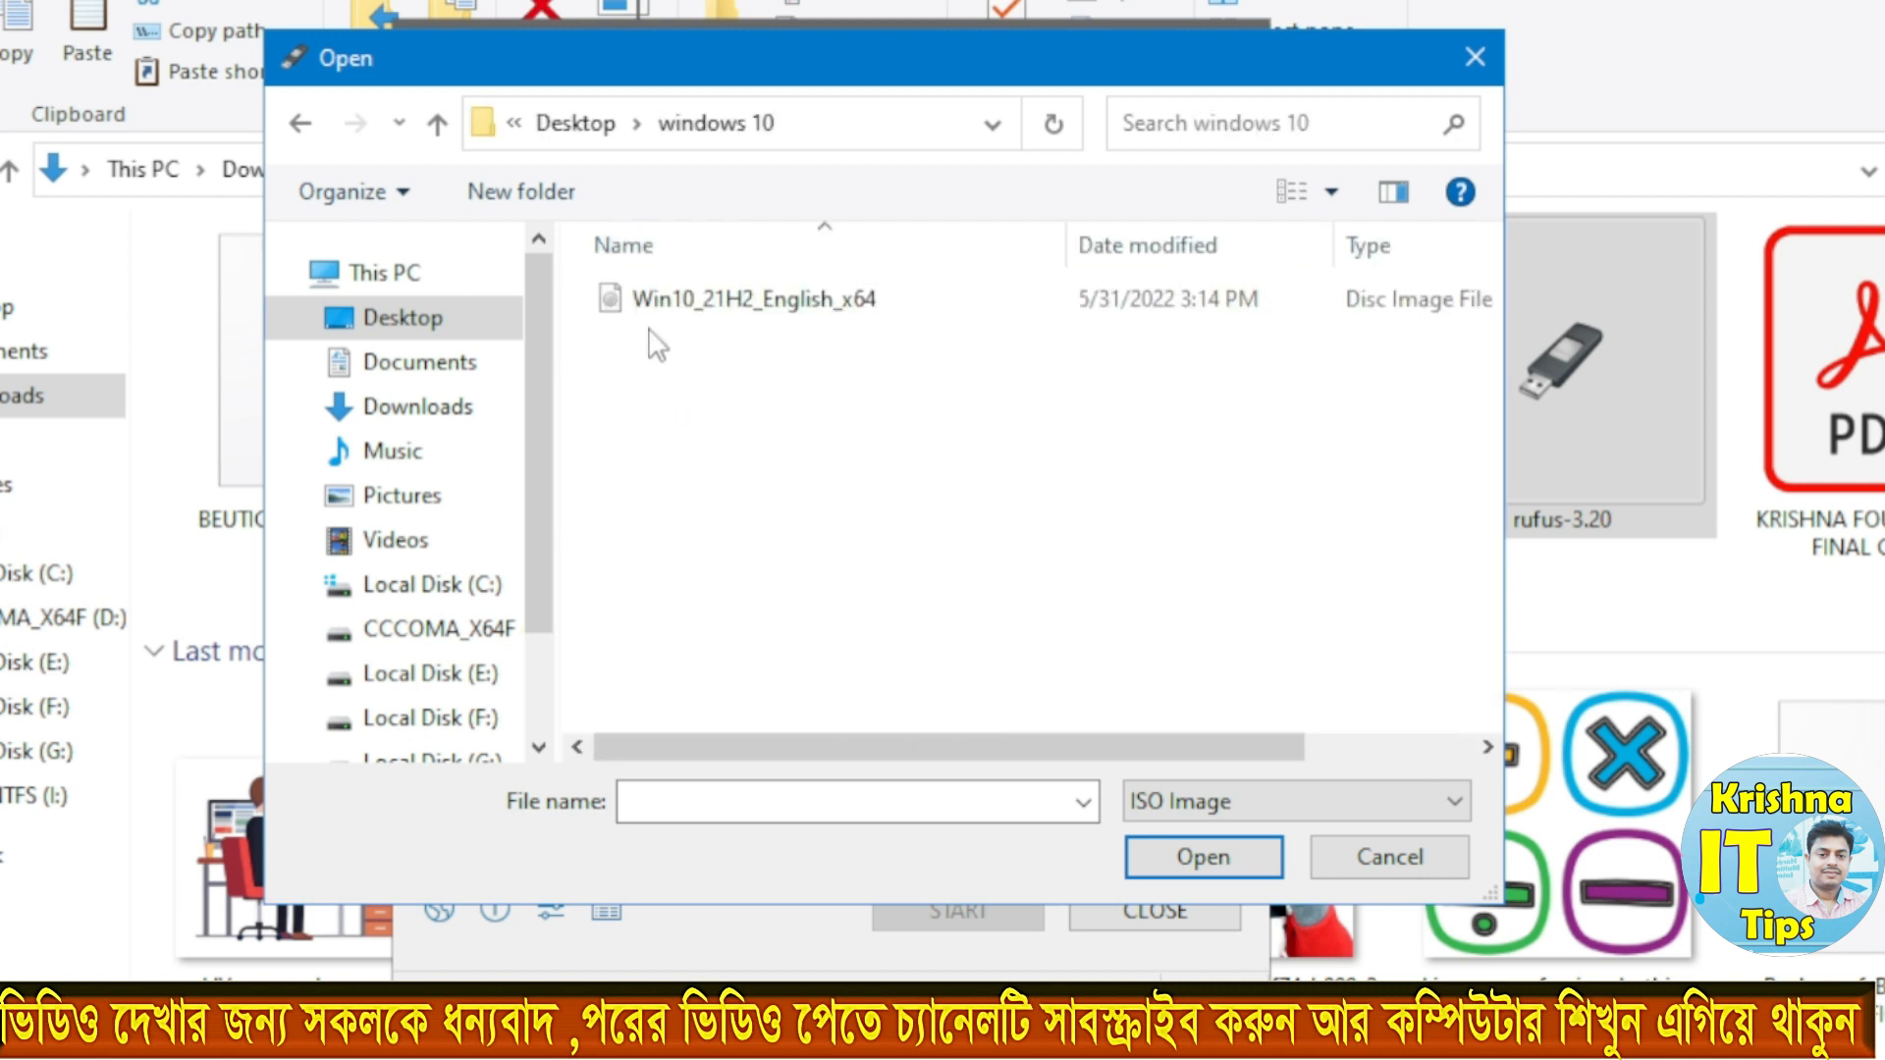
pyautogui.click(811, 302)
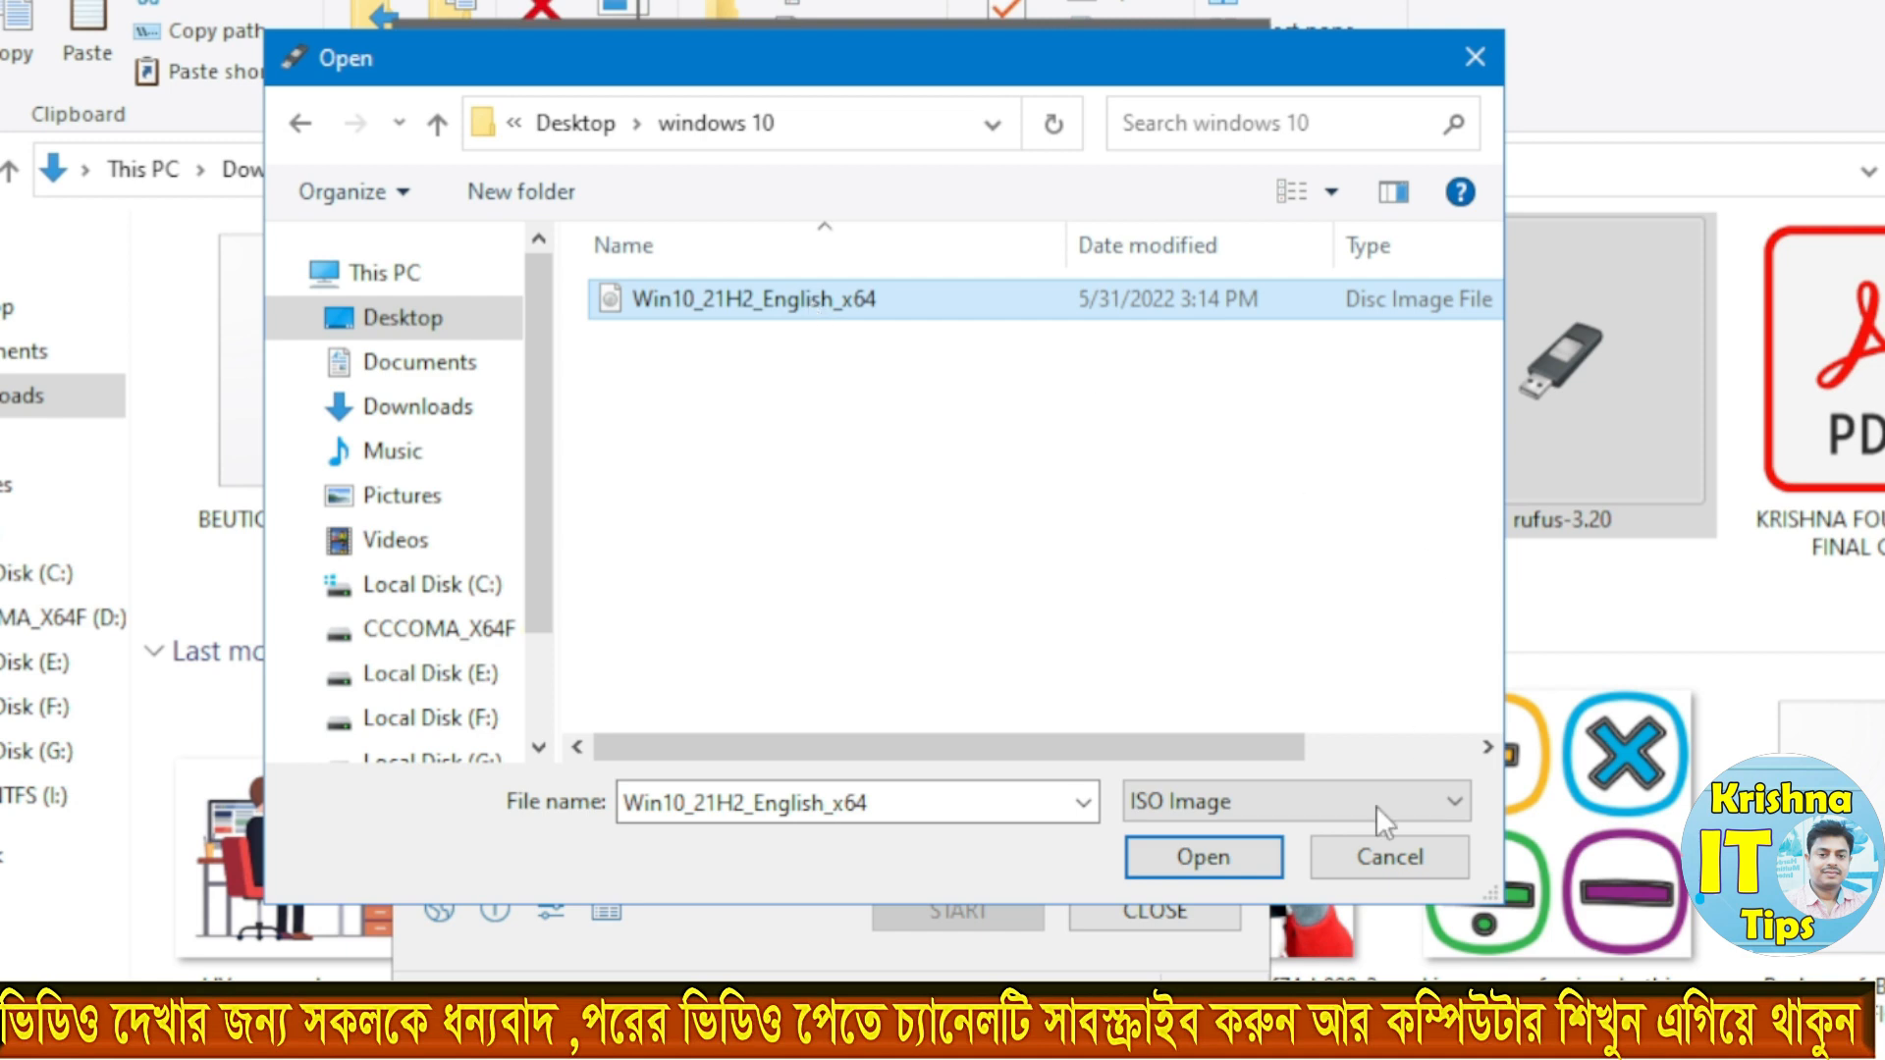
pyautogui.click(1190, 858)
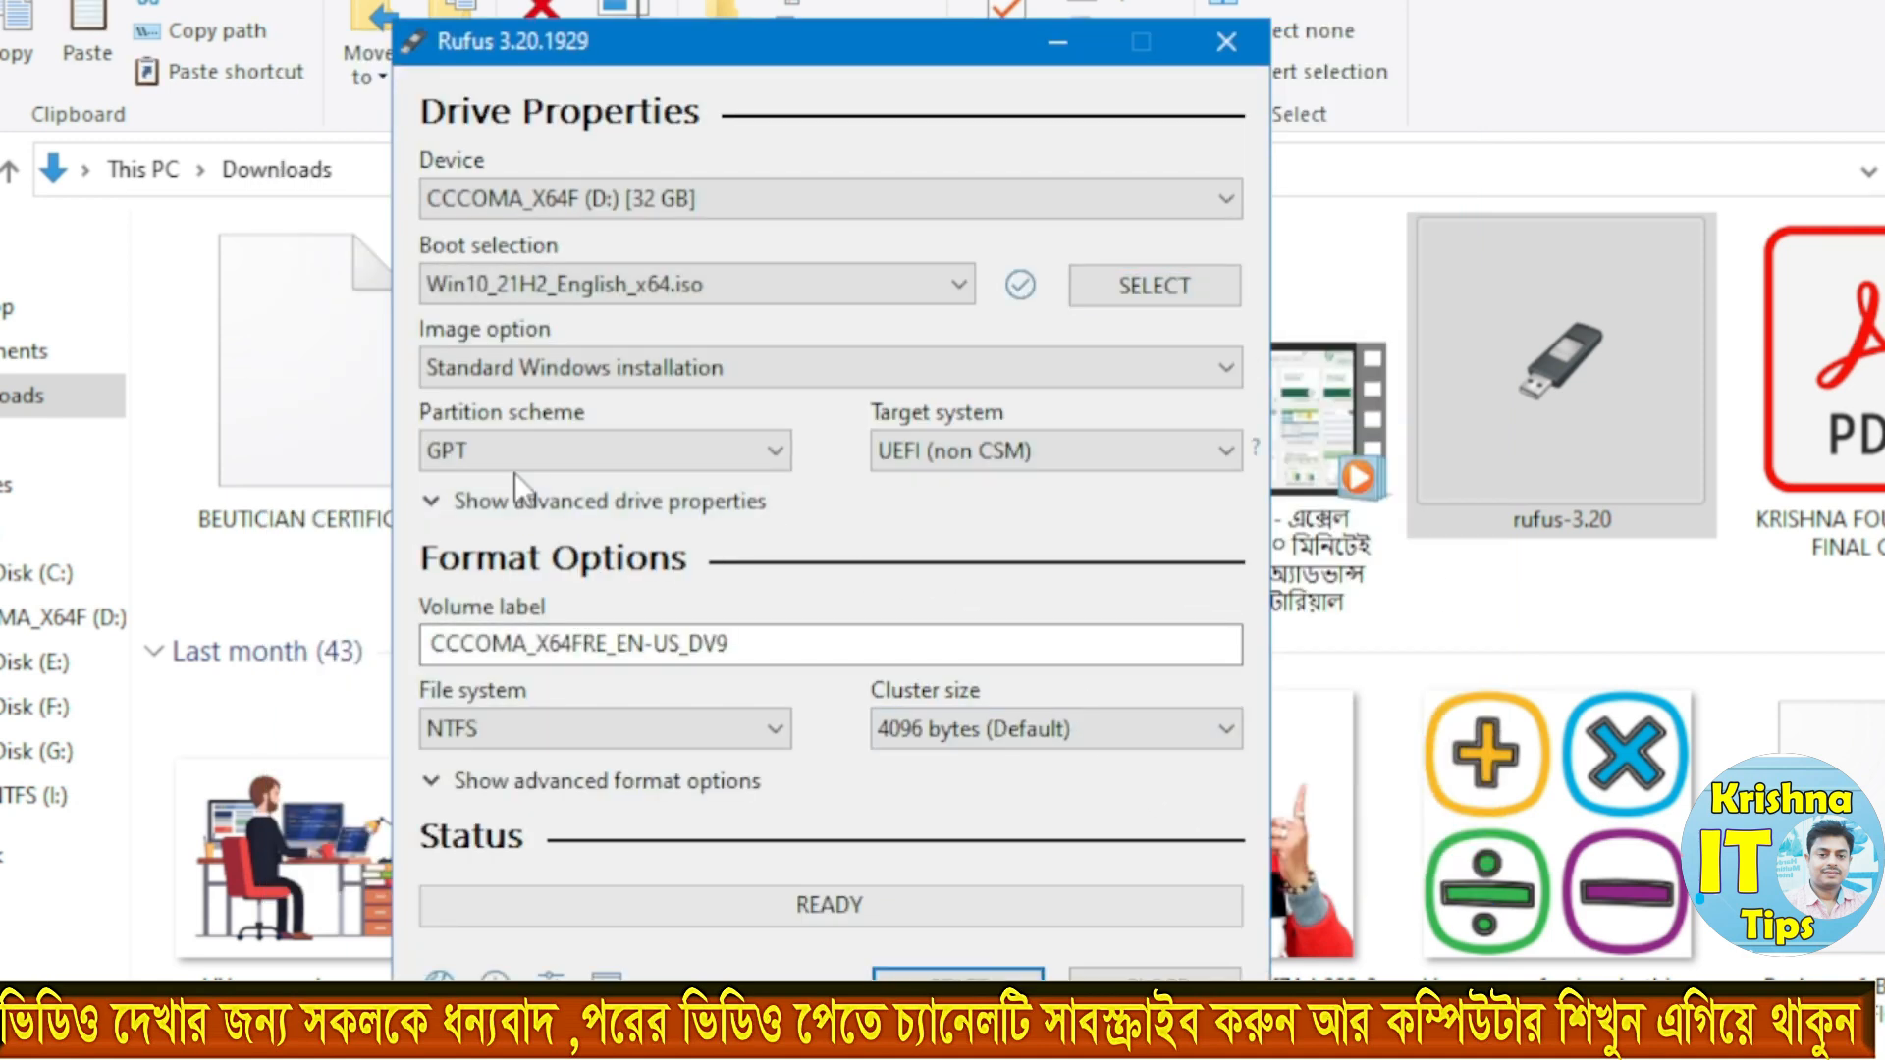
# Step: Keep Standard Windows installation as the image option and open the partition scheme choices
pyautogui.click(598, 372)
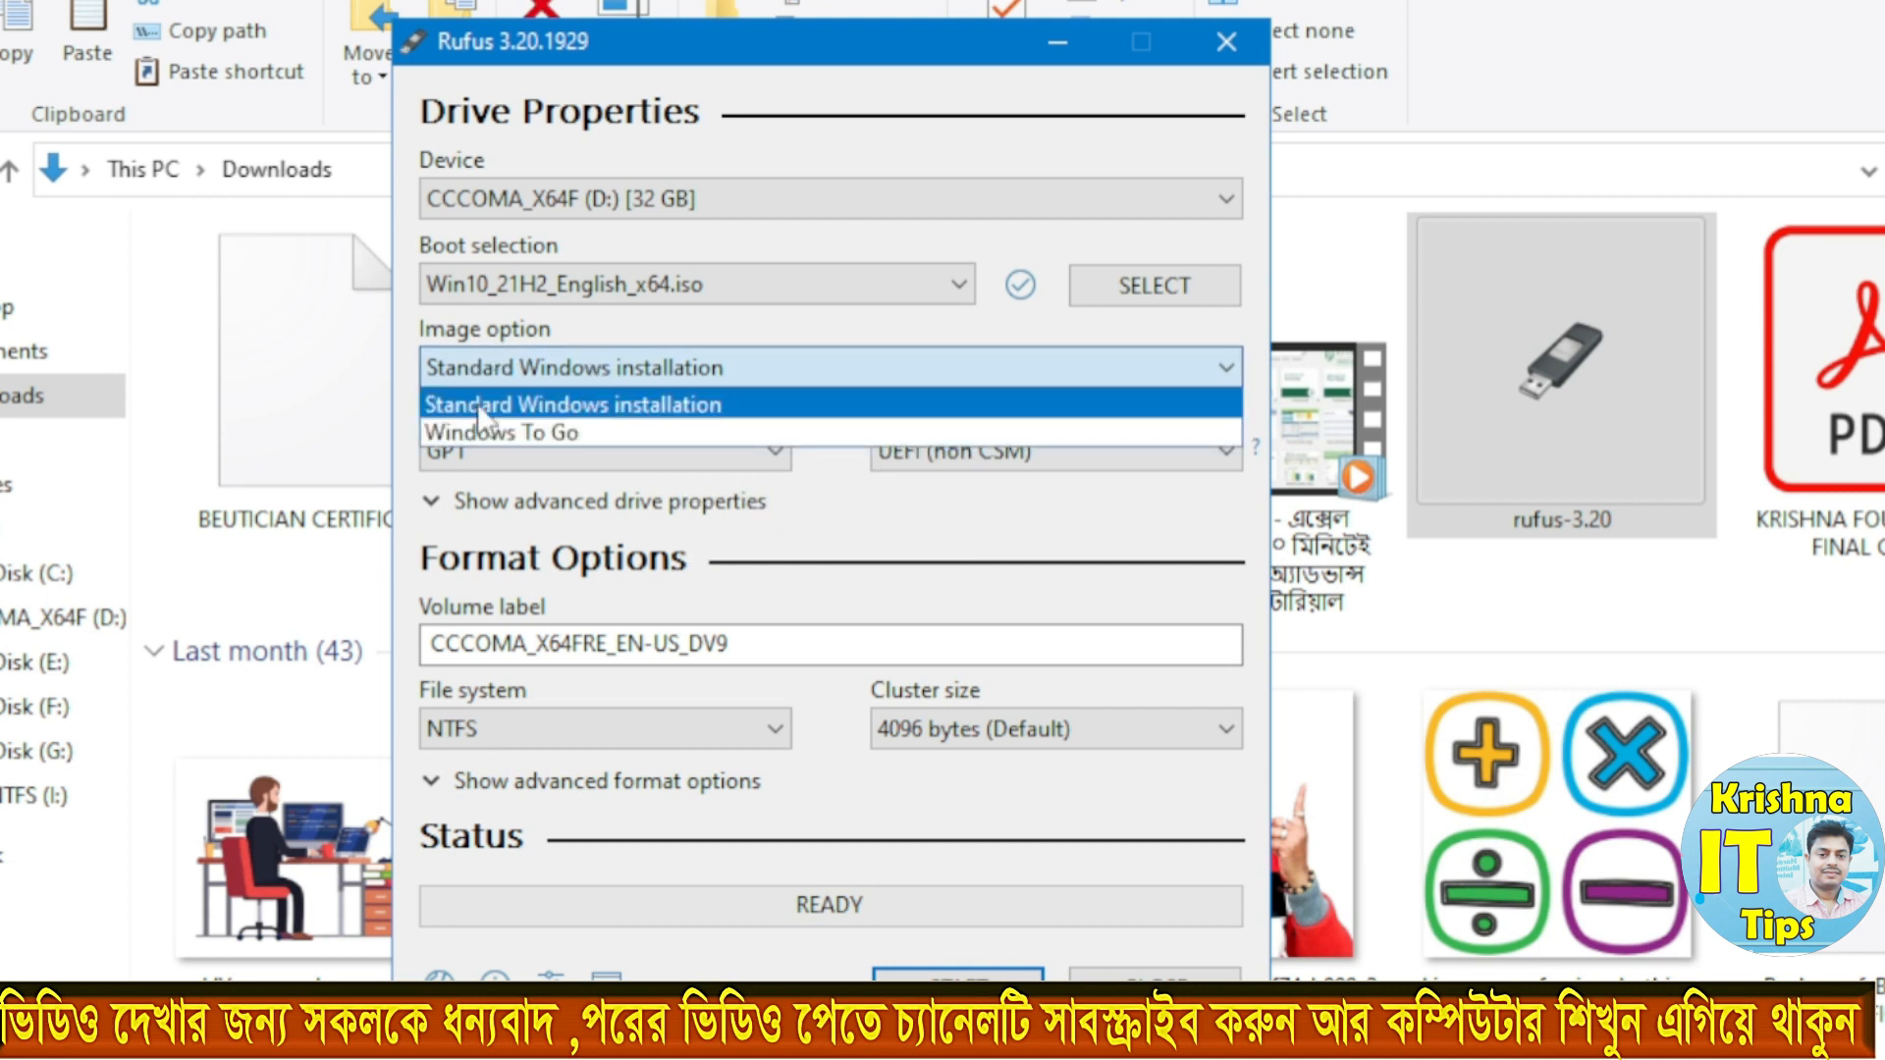
pyautogui.click(640, 411)
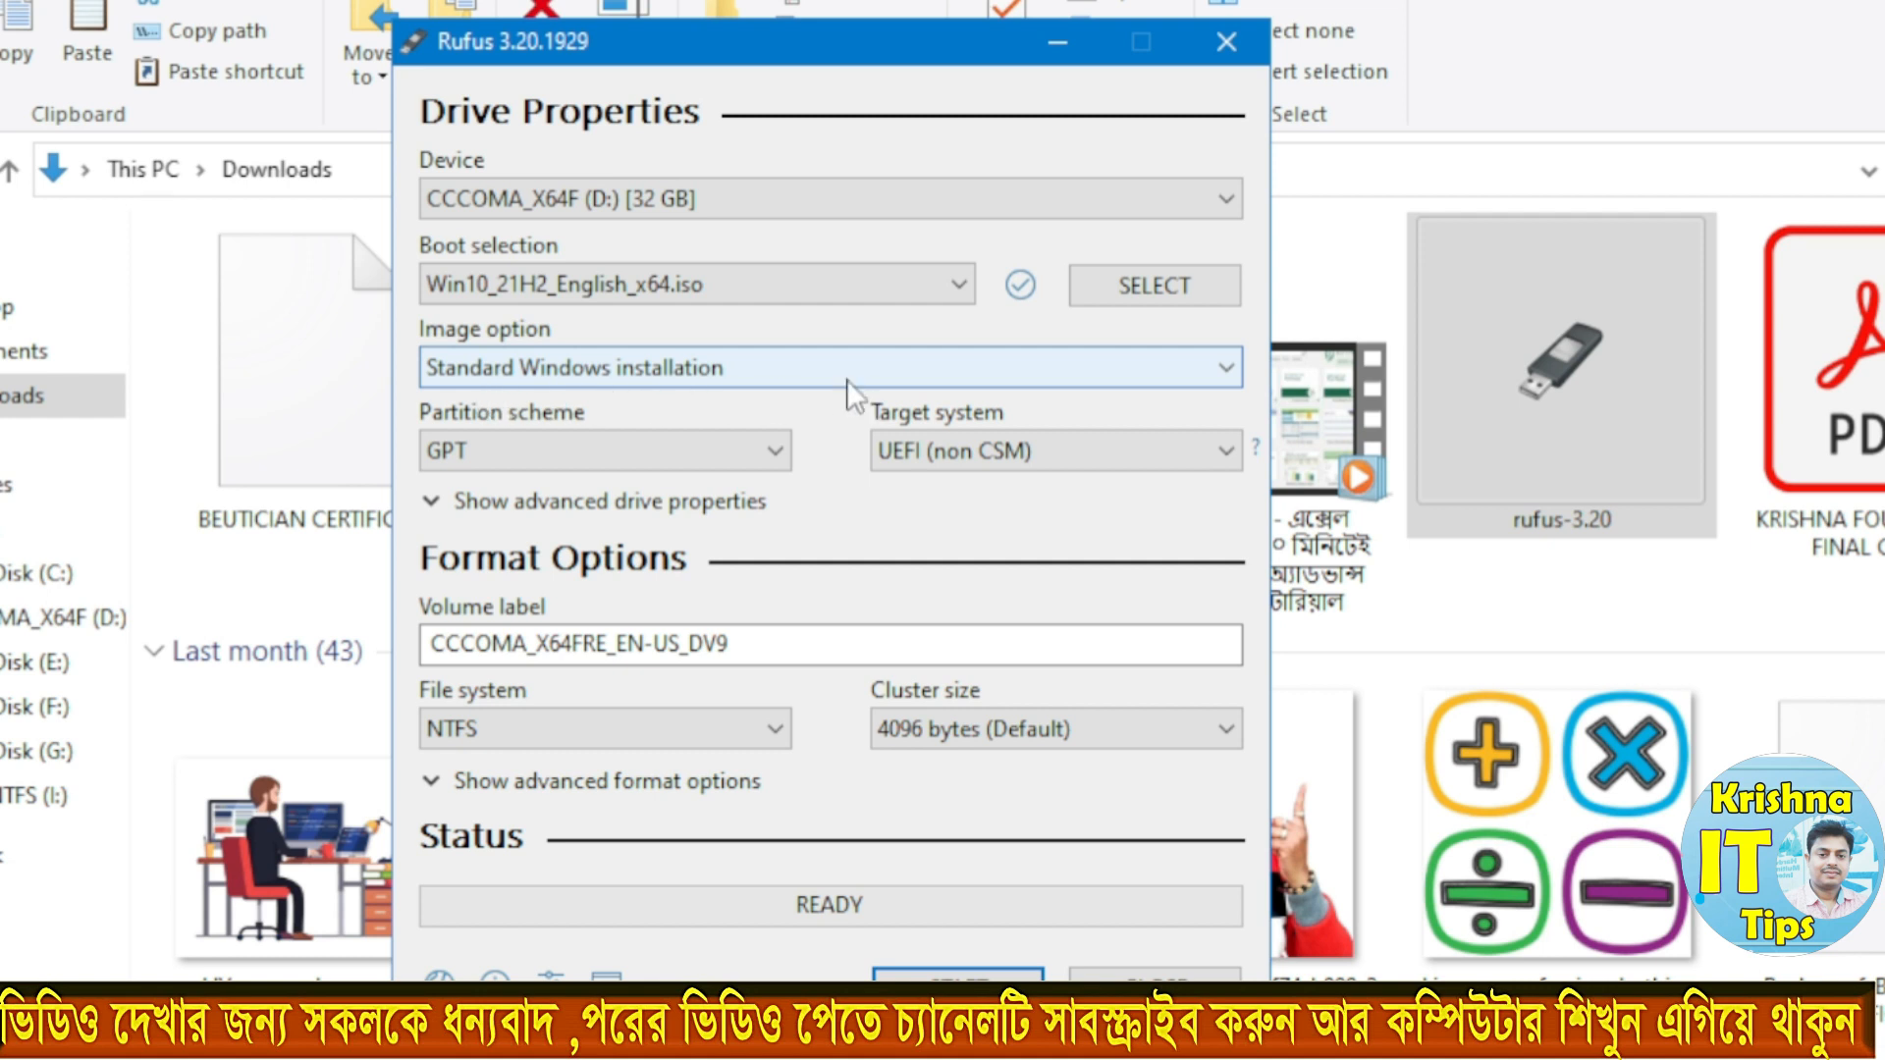
pyautogui.click(485, 452)
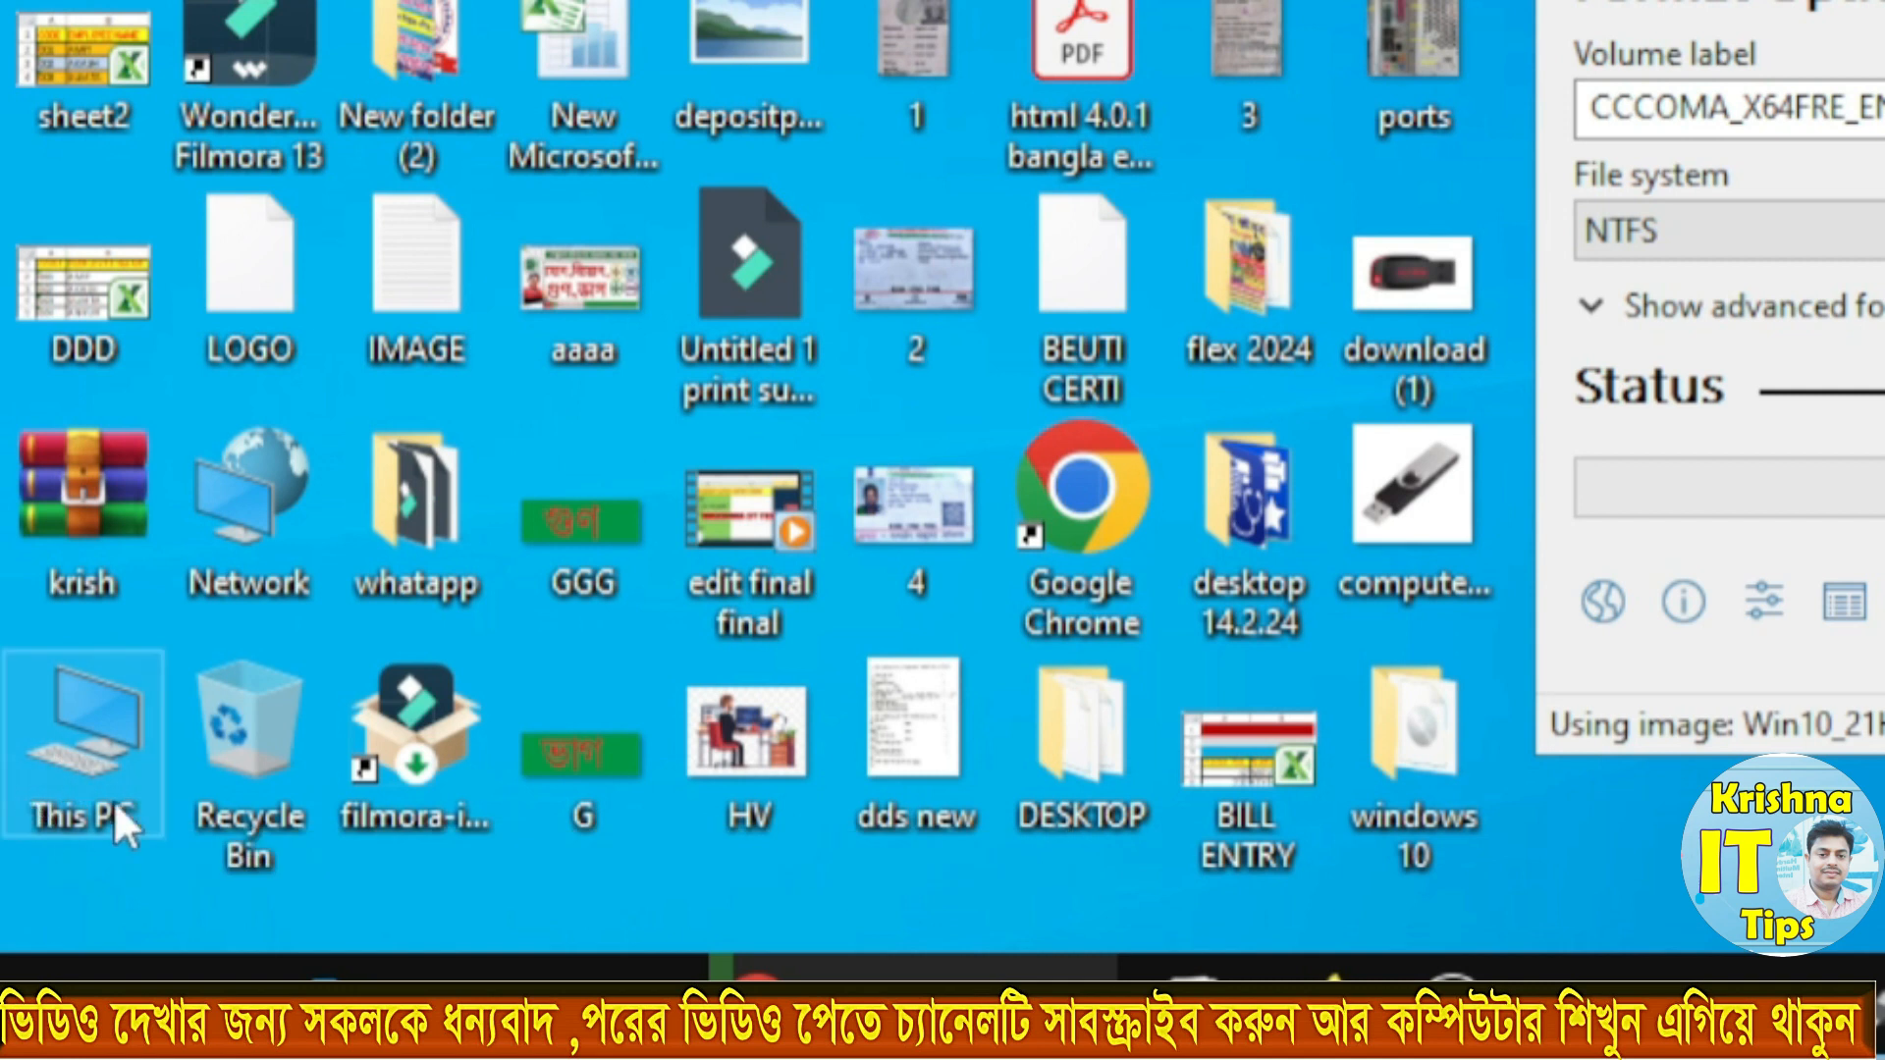
# Step: Check the partition style of Disk 0 in its Disk Management volume properties, closing Computer Management when done
pyautogui.rightClick(86, 703)
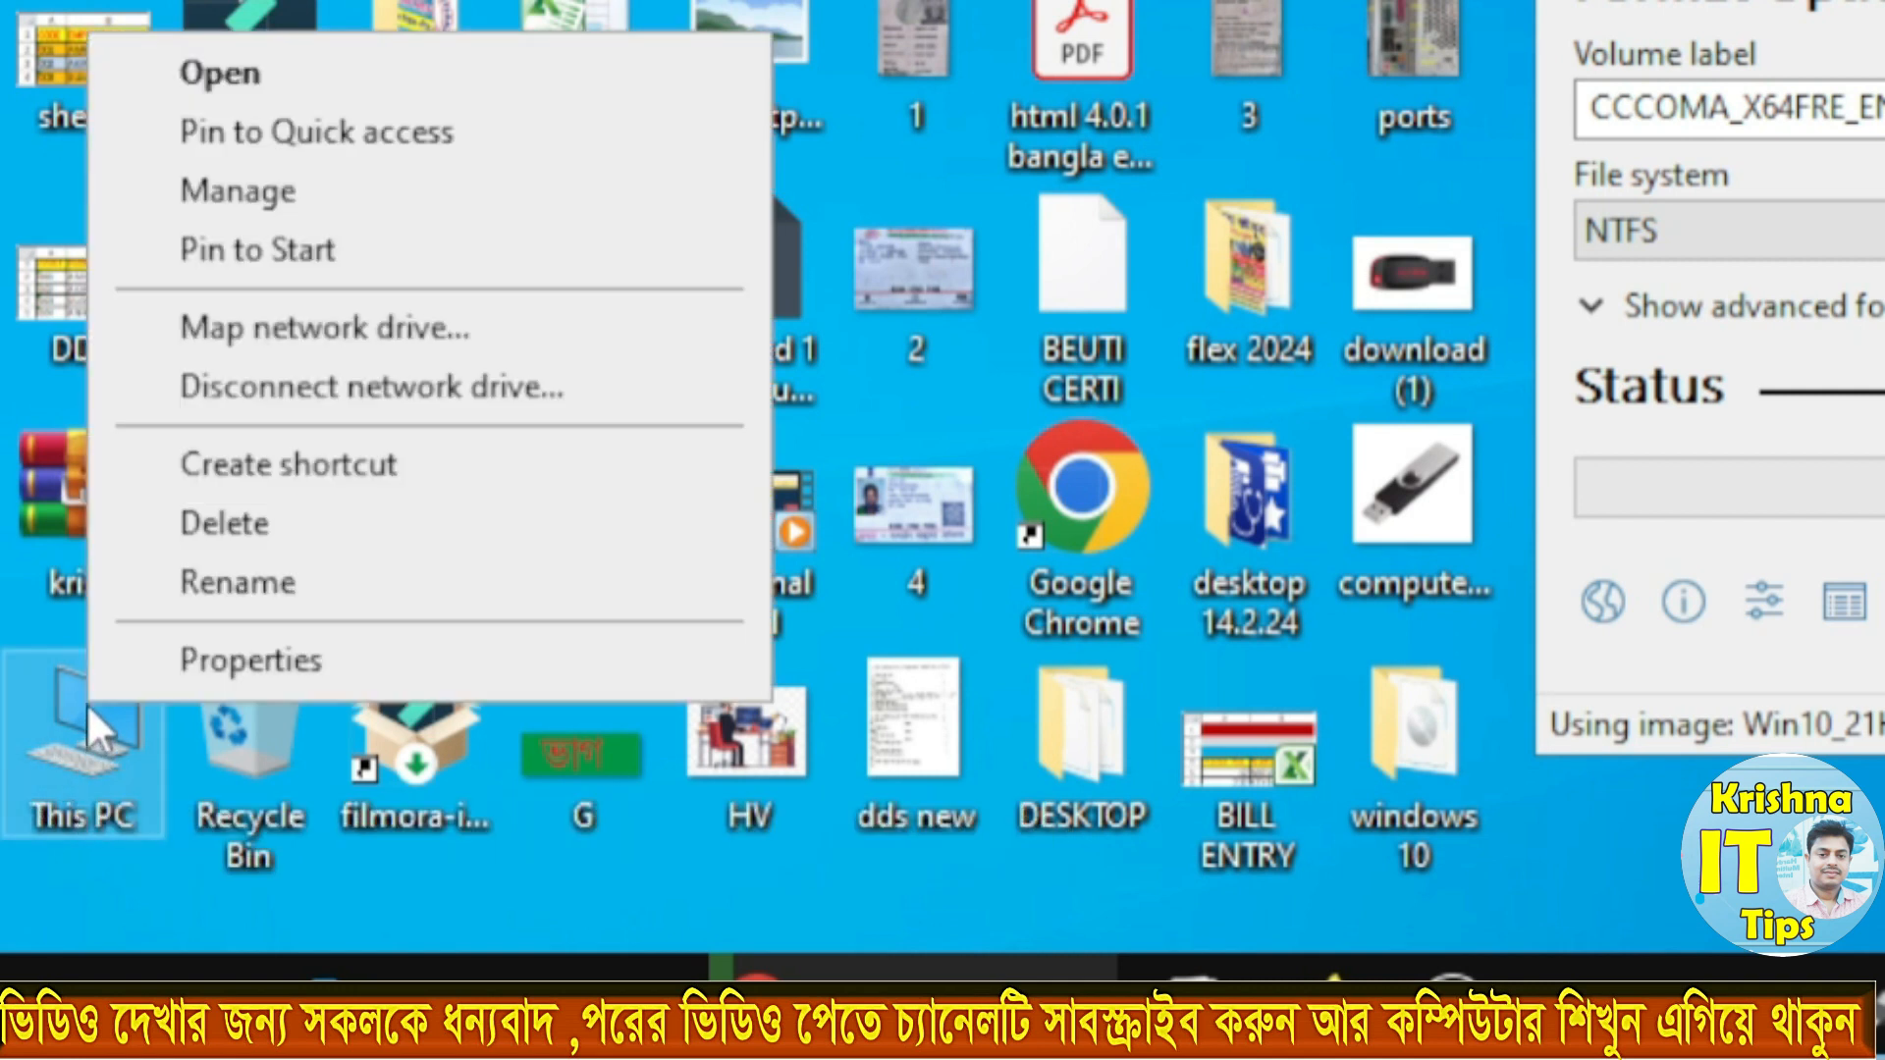
pyautogui.click(271, 192)
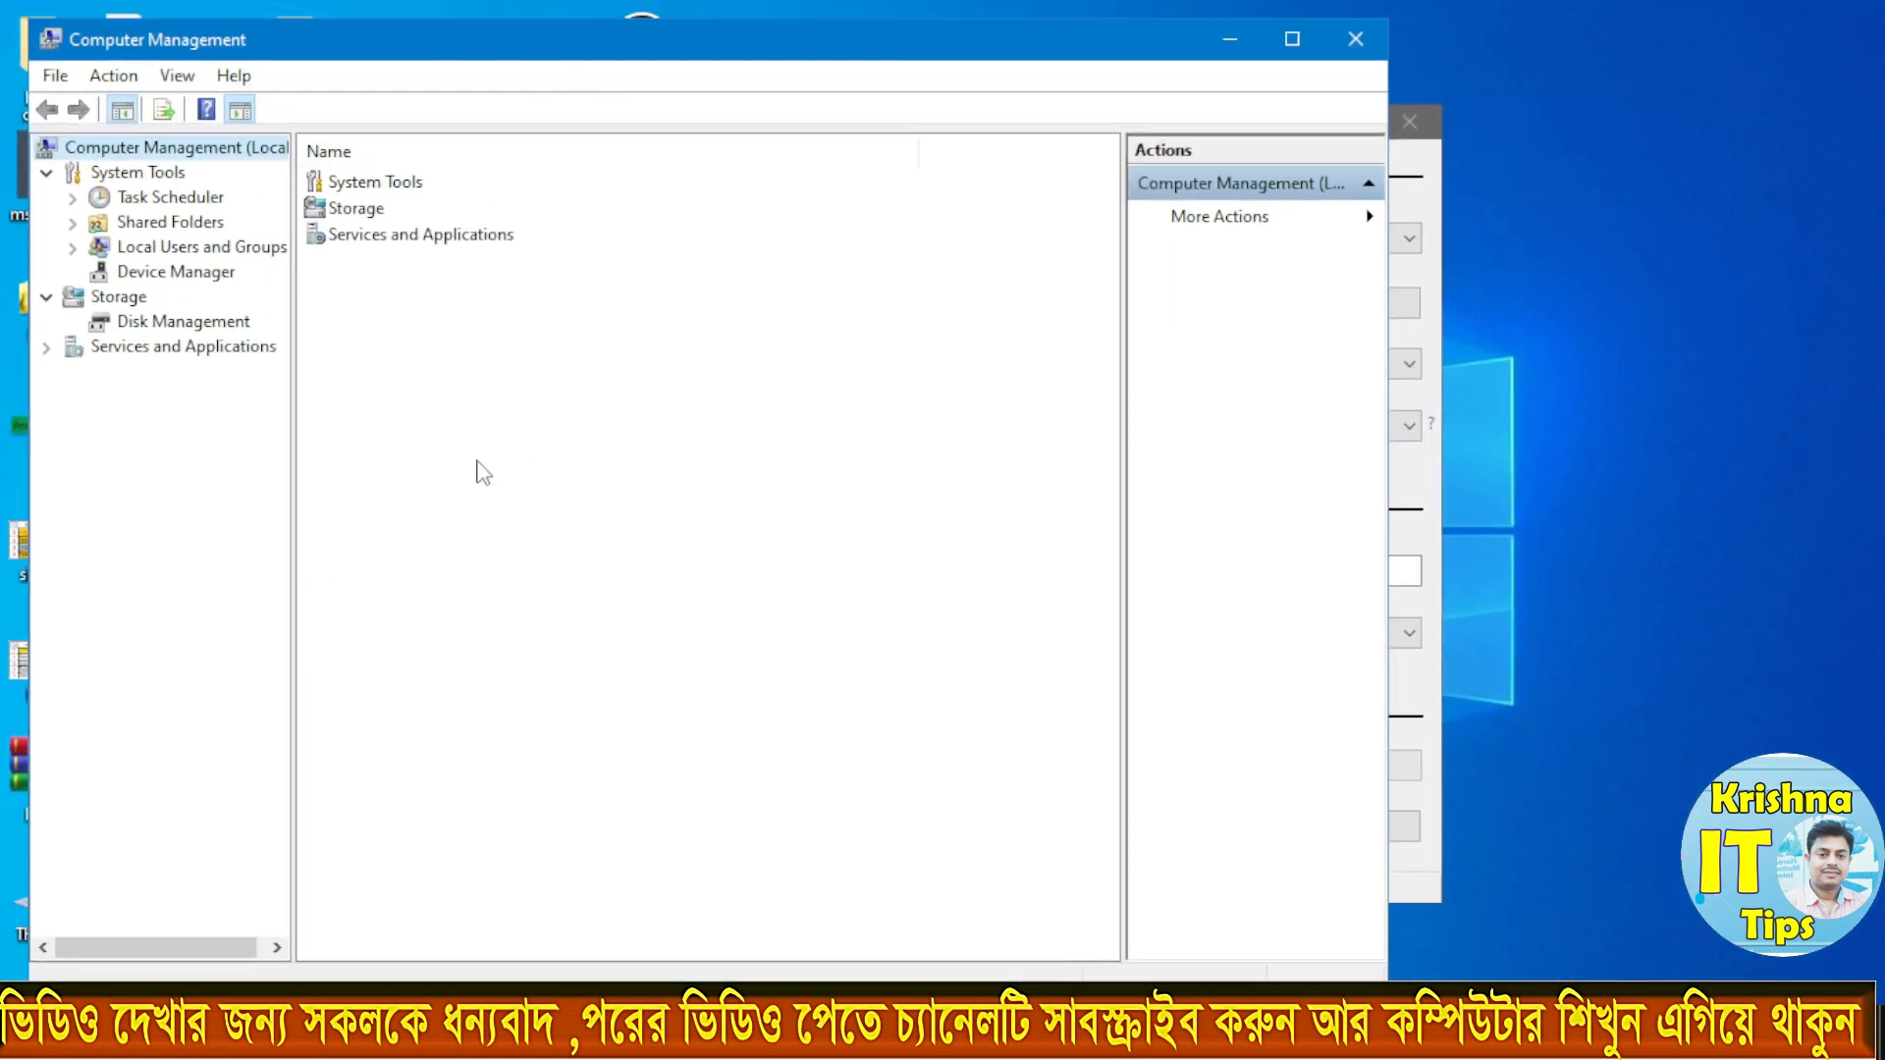
pyautogui.click(181, 324)
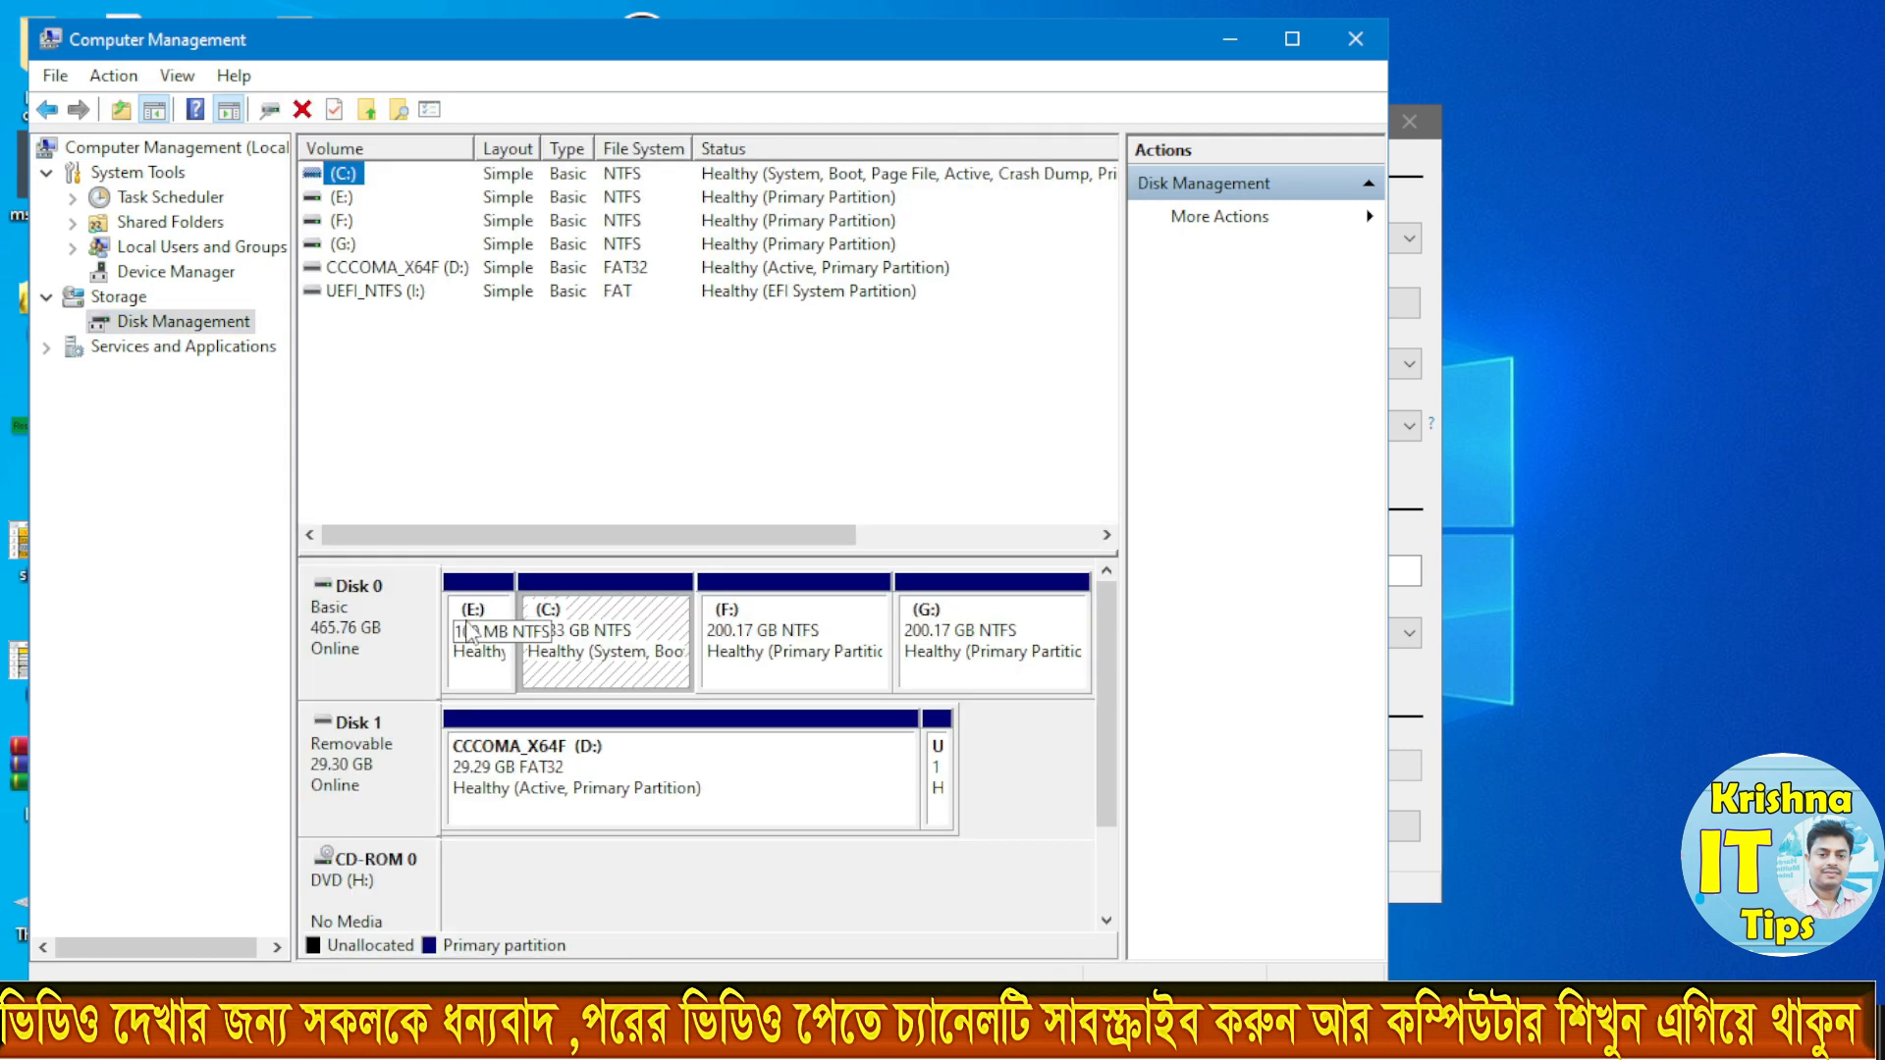
pyautogui.rightClick(335, 616)
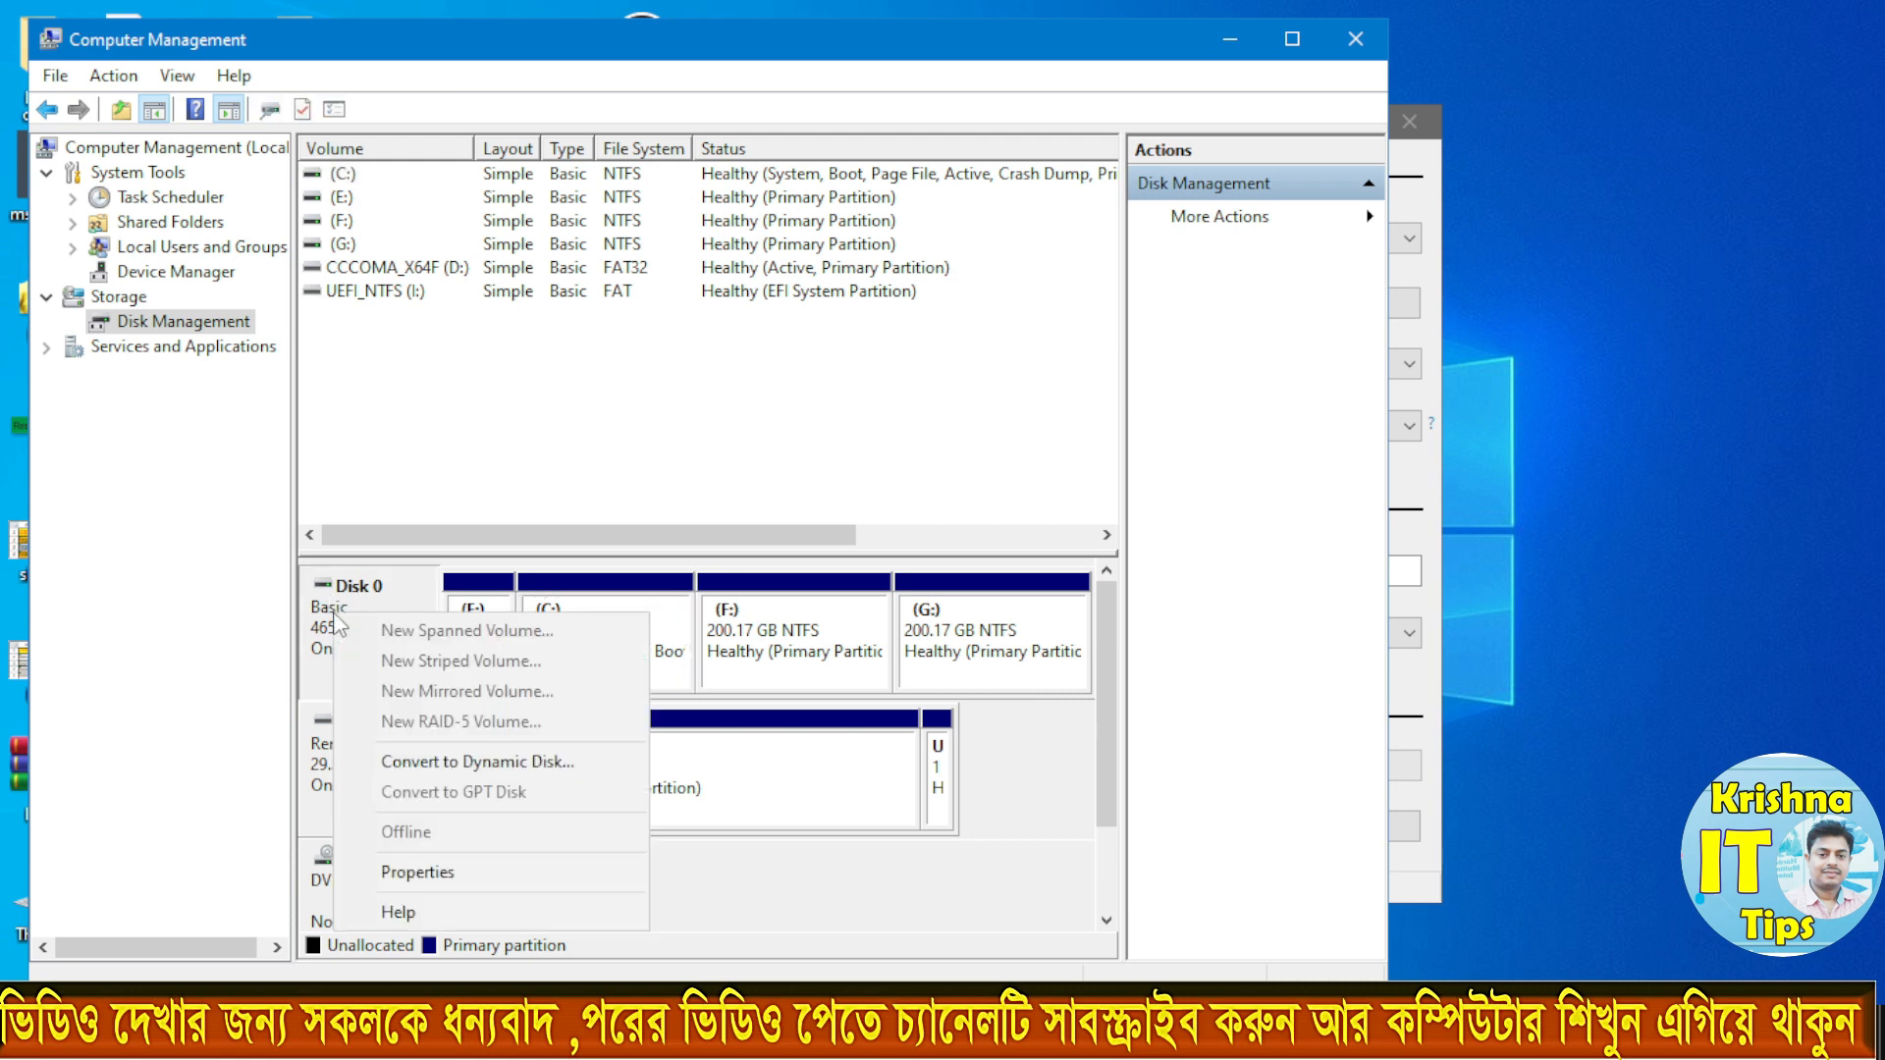
pyautogui.click(447, 875)
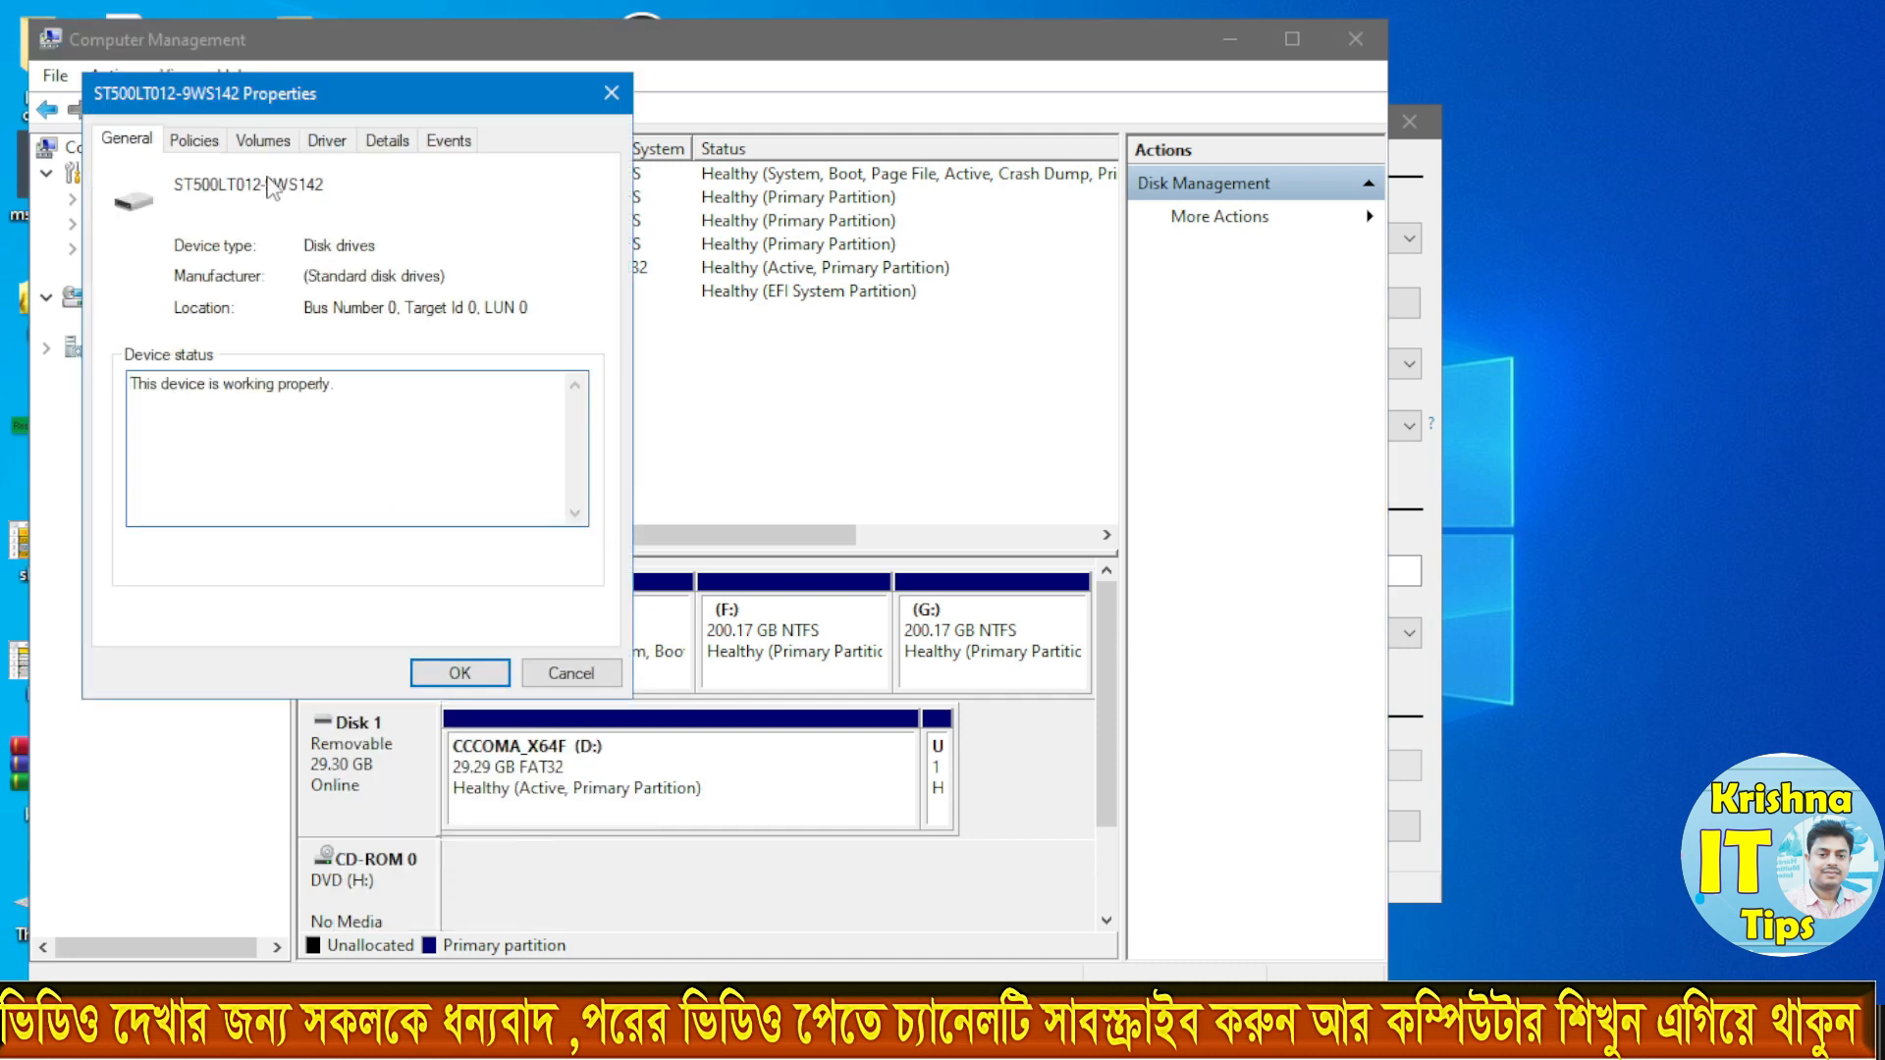
pyautogui.click(263, 143)
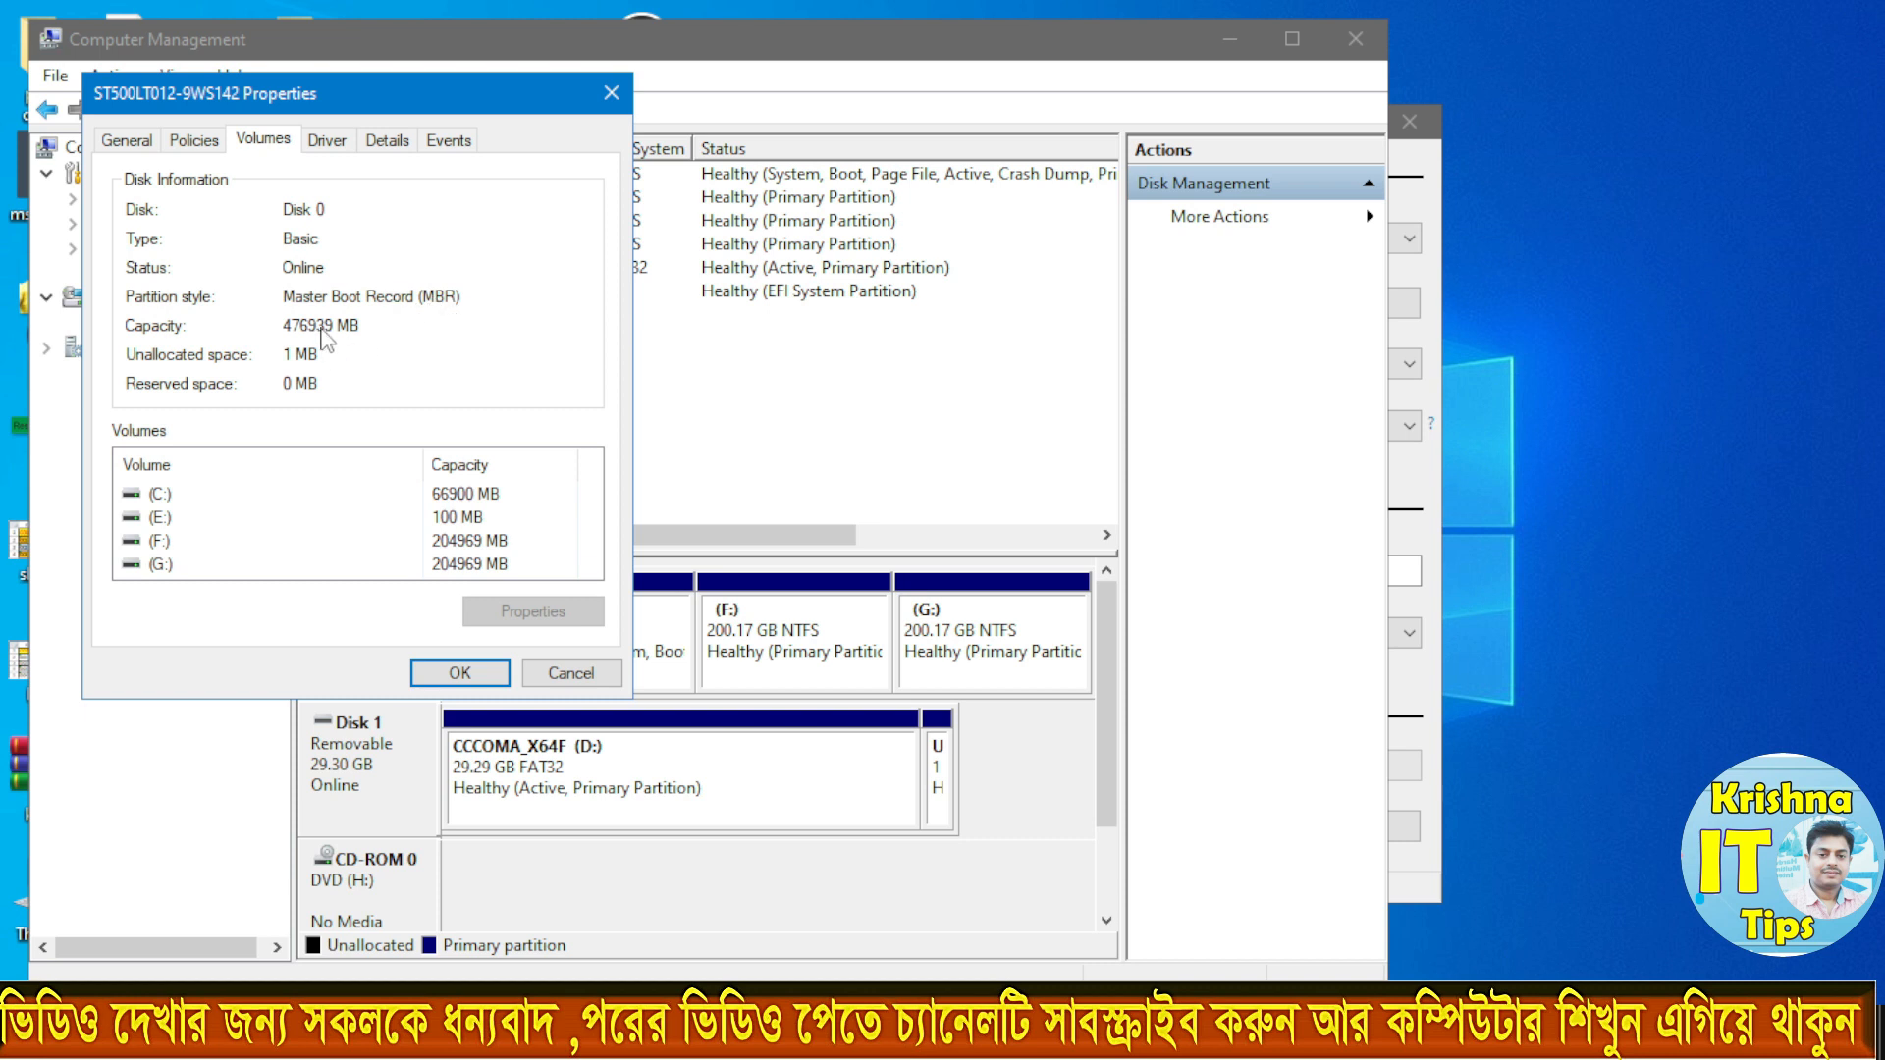
pyautogui.click(611, 93)
pyautogui.click(1355, 39)
# Step: Set the partition scheme to MBR and start creating the USB drive with no Windows installation customizations enabled
pyautogui.click(918, 427)
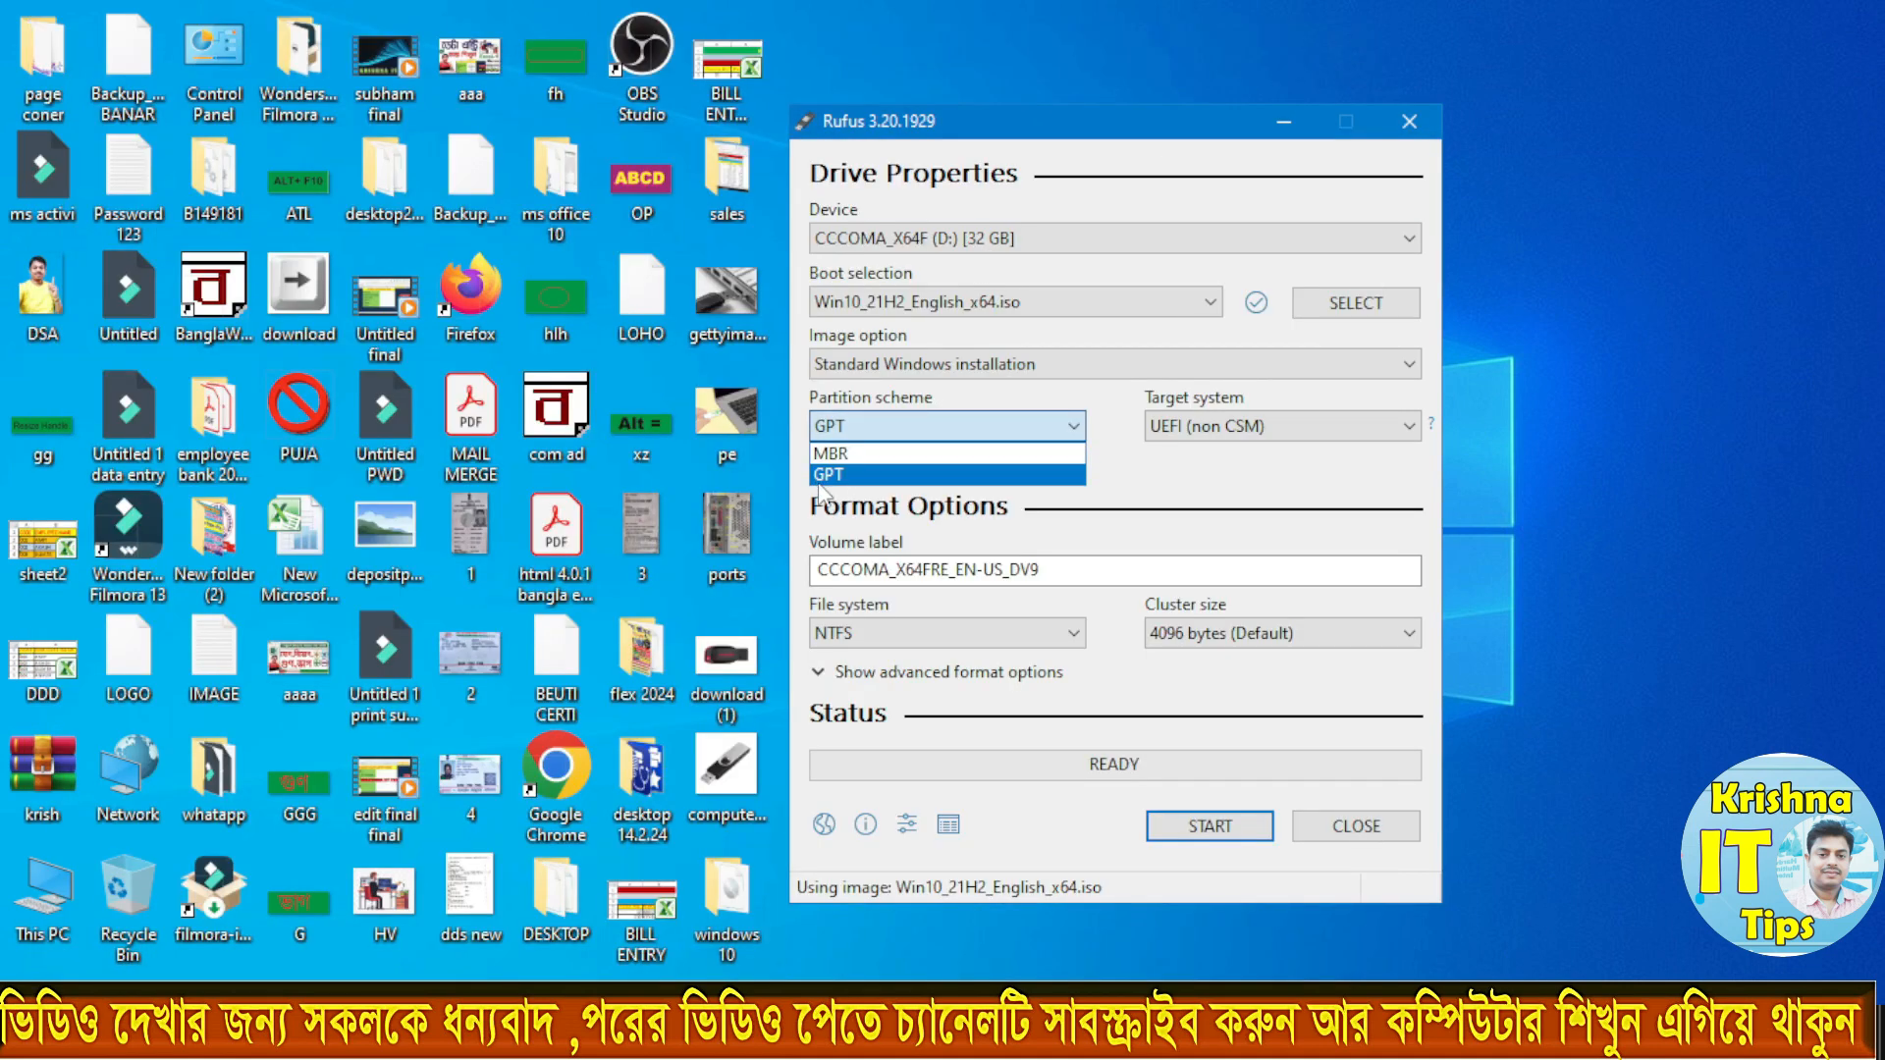
pyautogui.click(836, 456)
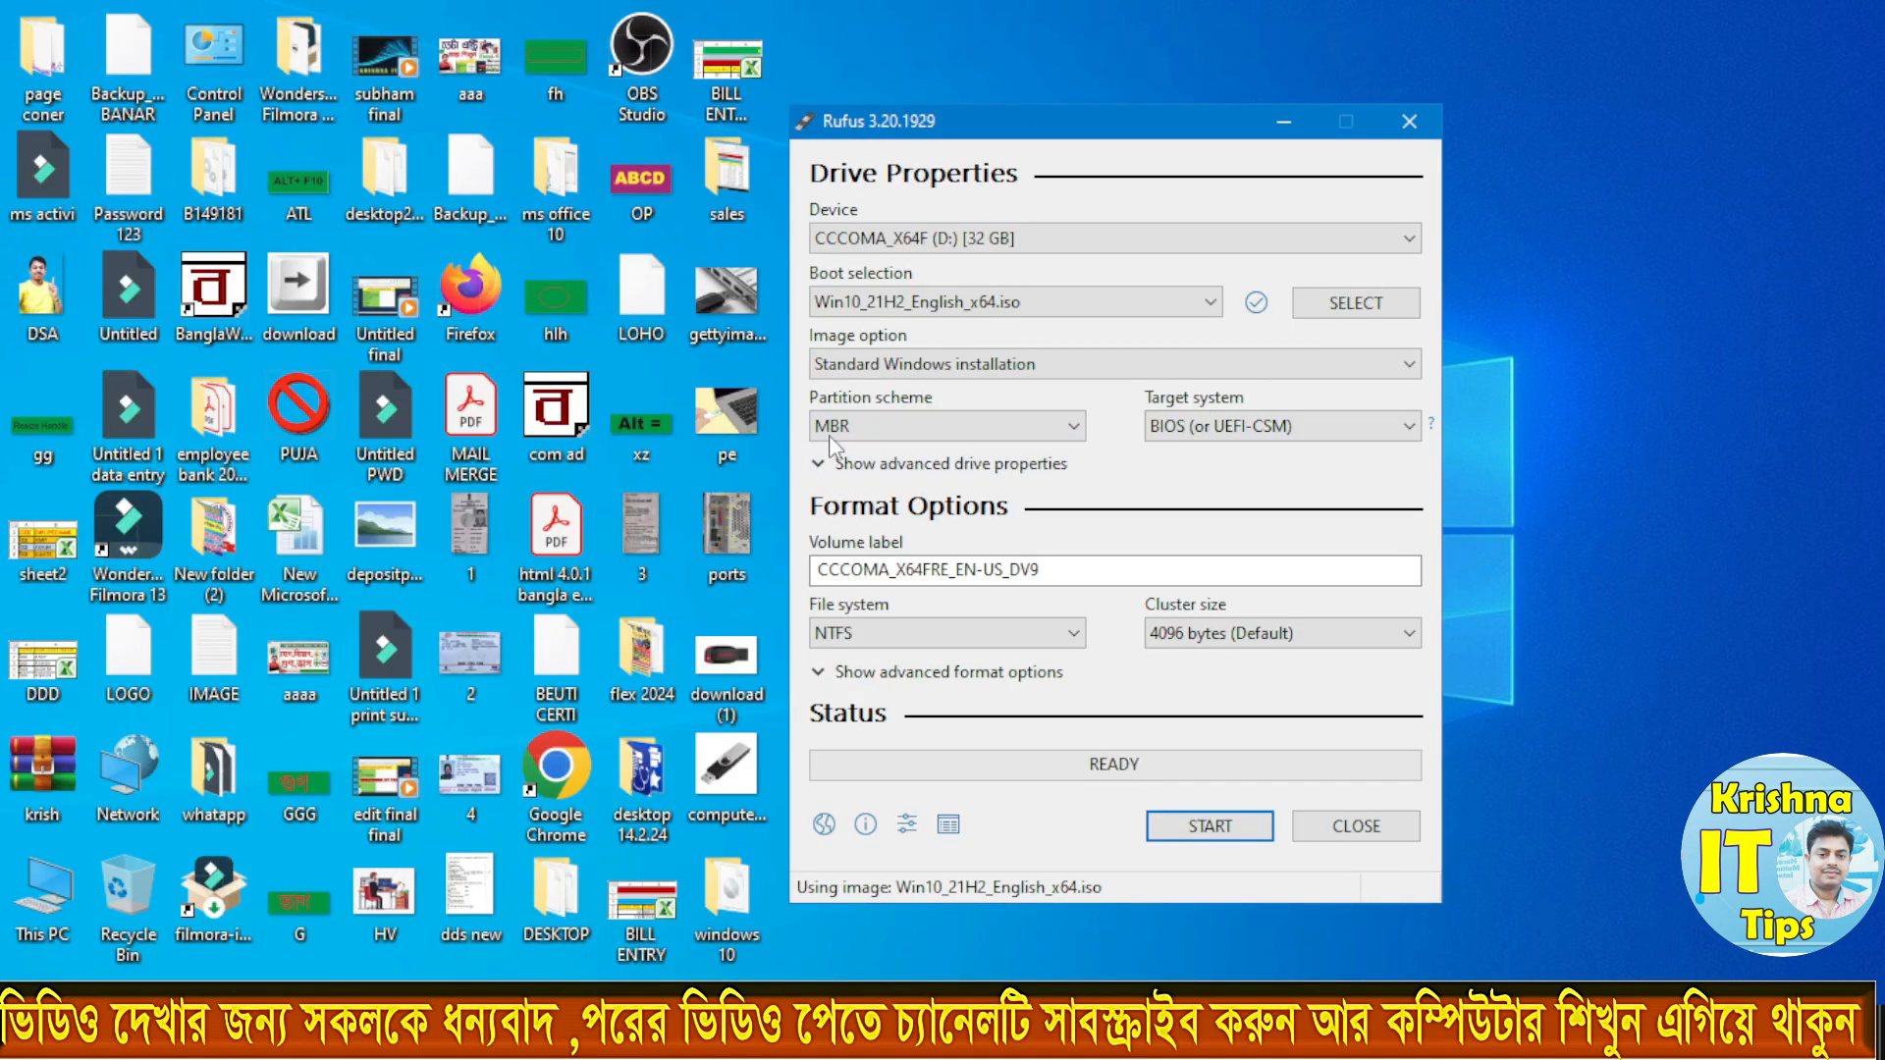
pyautogui.click(1207, 829)
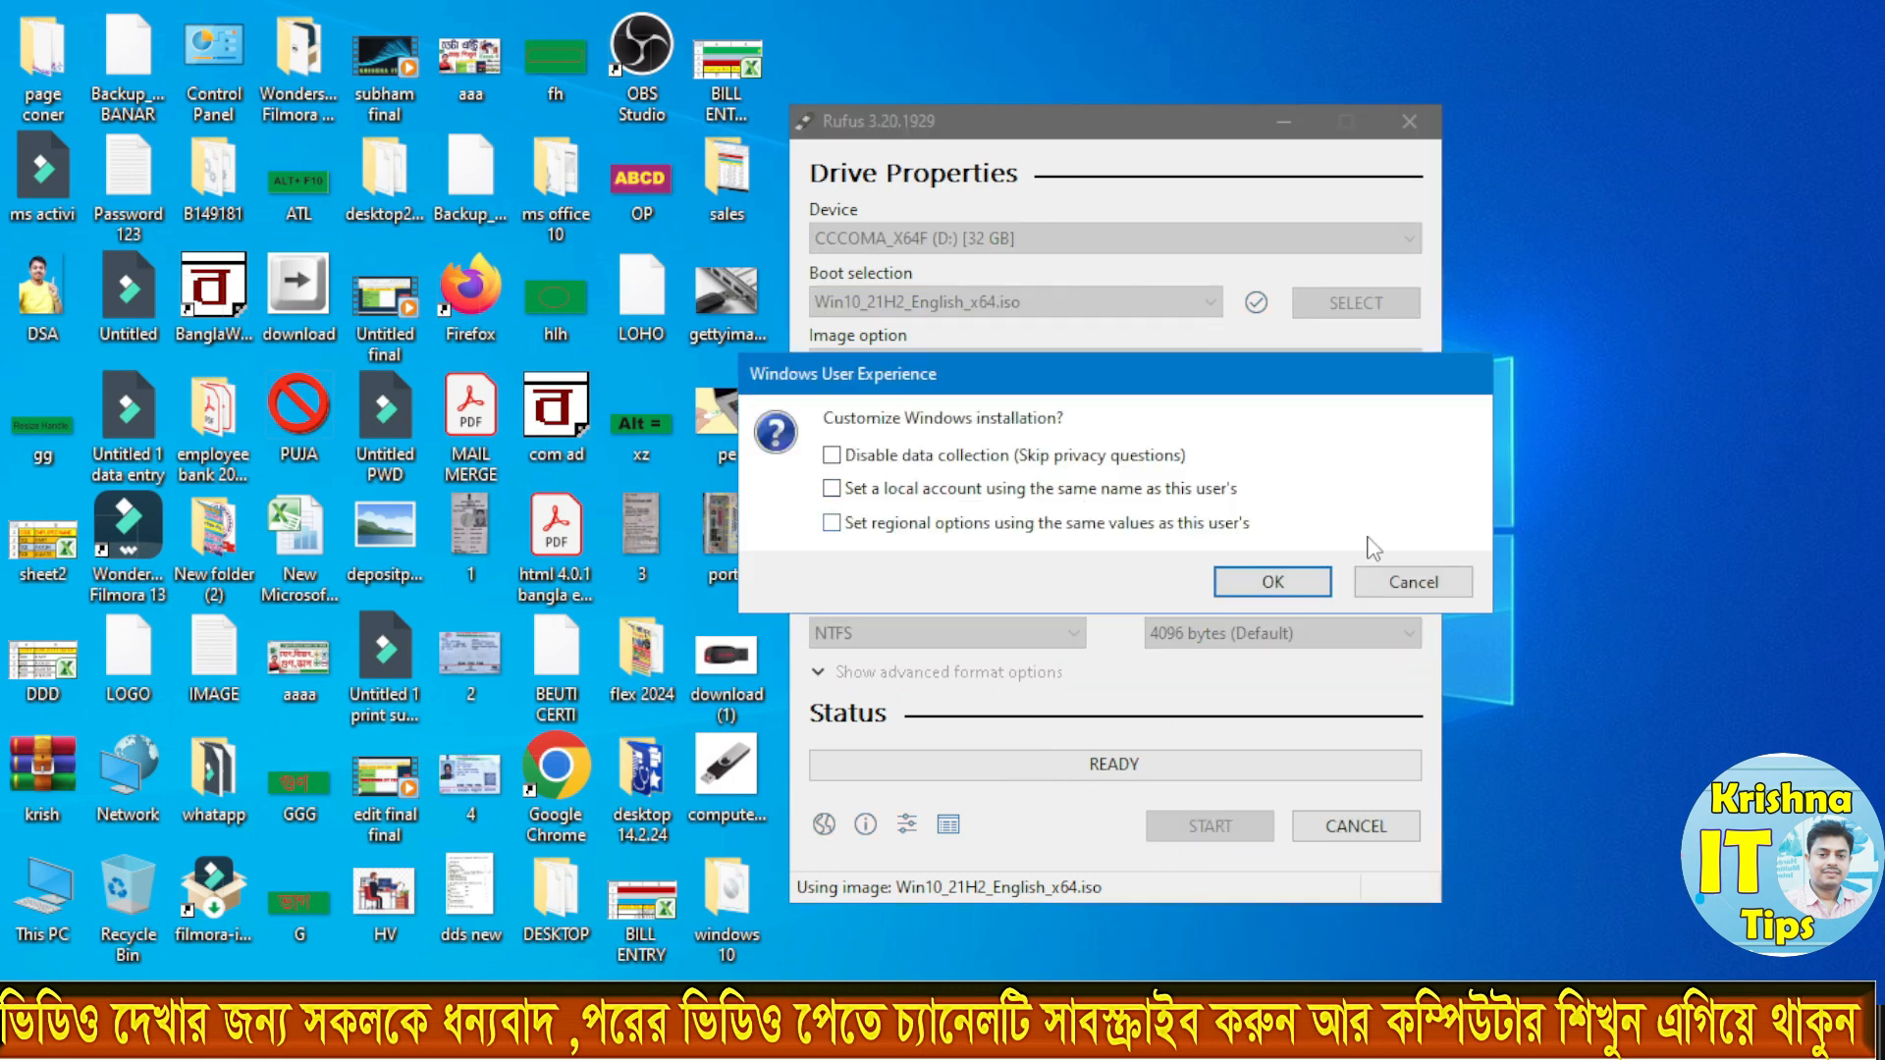
pyautogui.click(1262, 582)
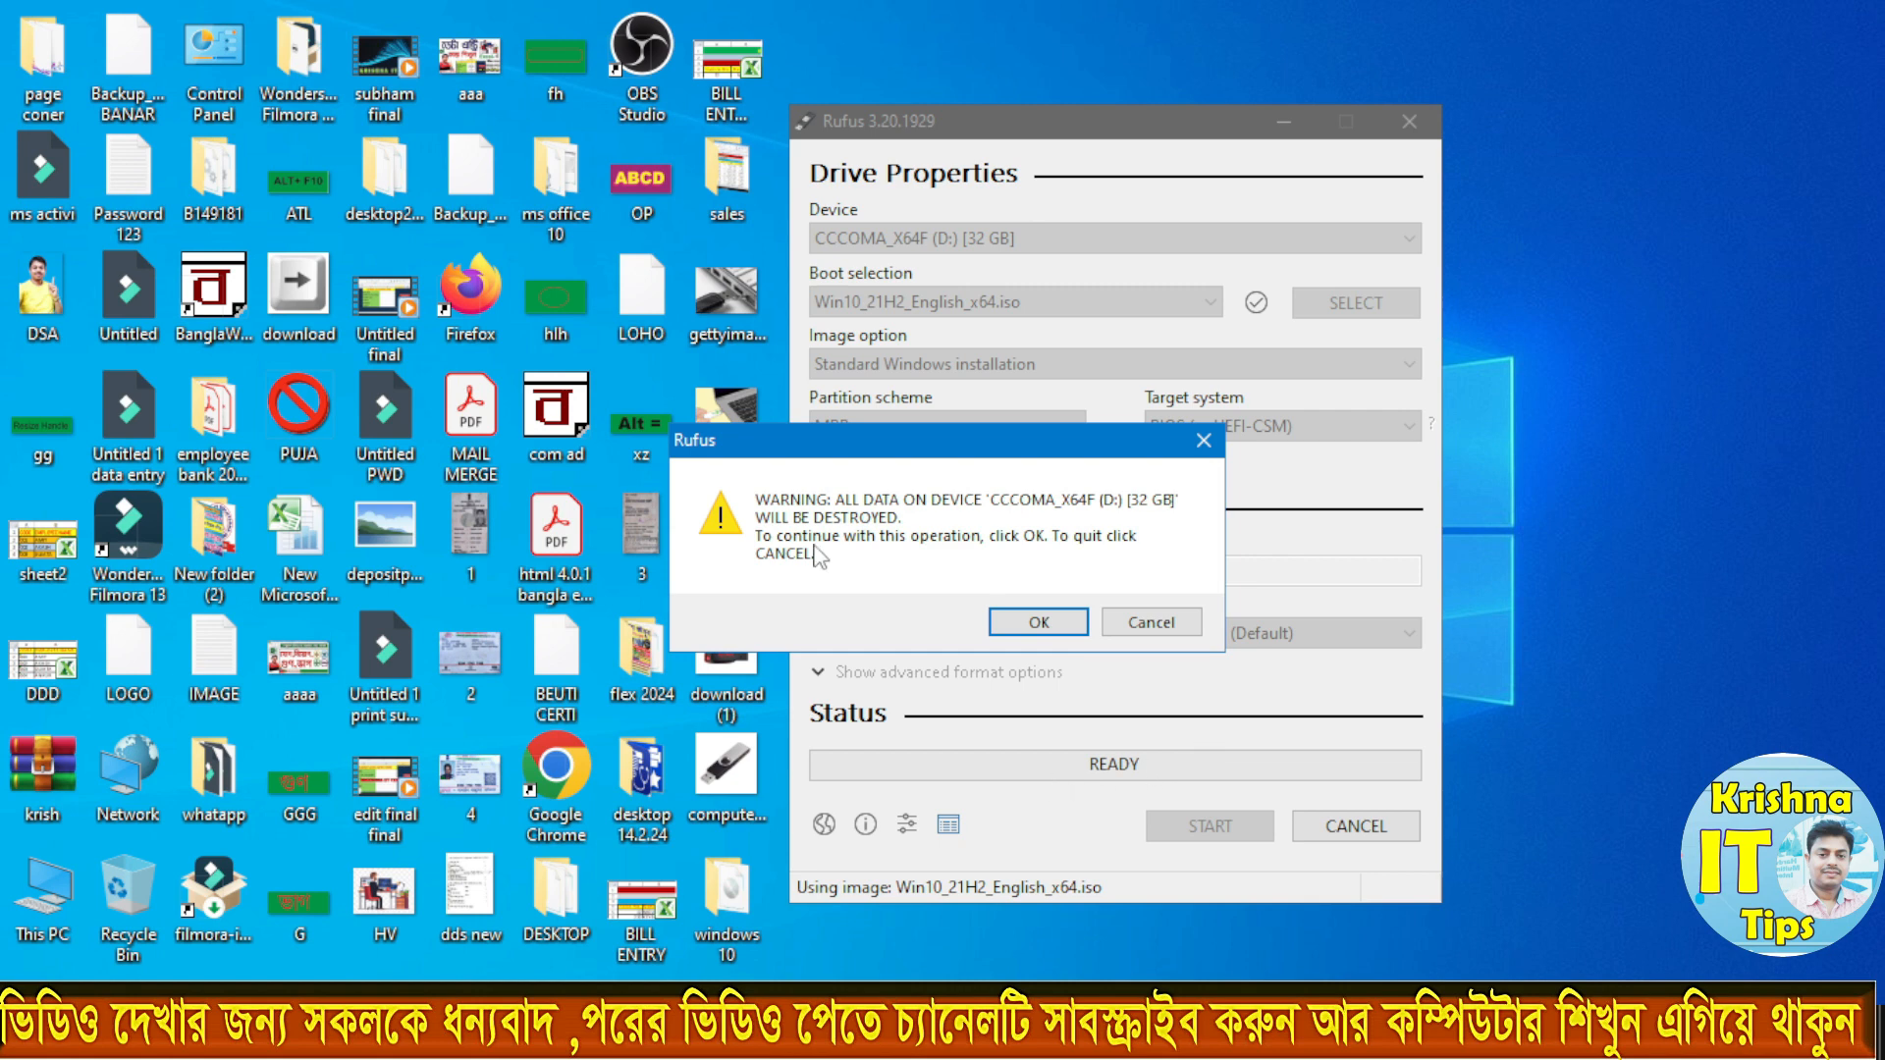
# Step: Accept the erasure of all data on CCCOMA_X64F (D:) to write the image, and close Rufus once writing is complete
pyautogui.click(850, 411)
pyautogui.moveTo(854, 444); pyautogui.dragTo(826, 377)
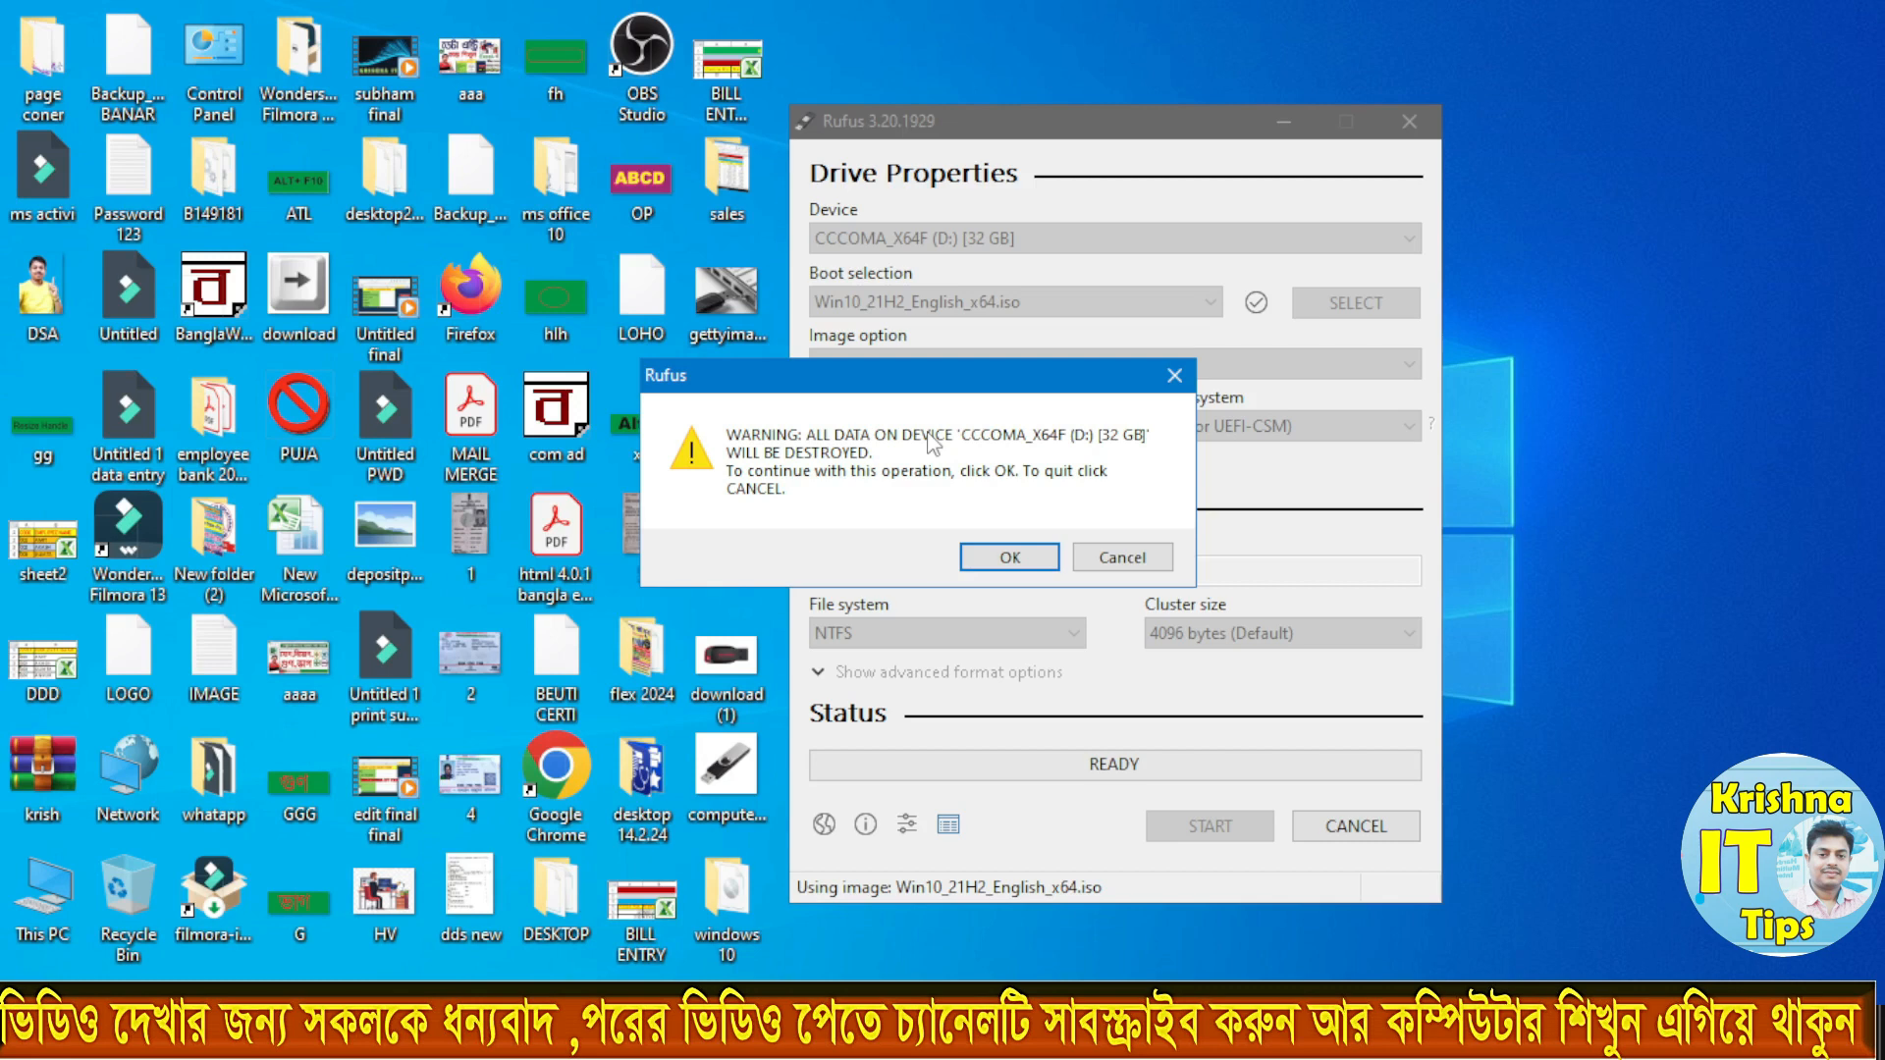
pyautogui.moveTo(848, 387); pyautogui.dragTo(848, 354)
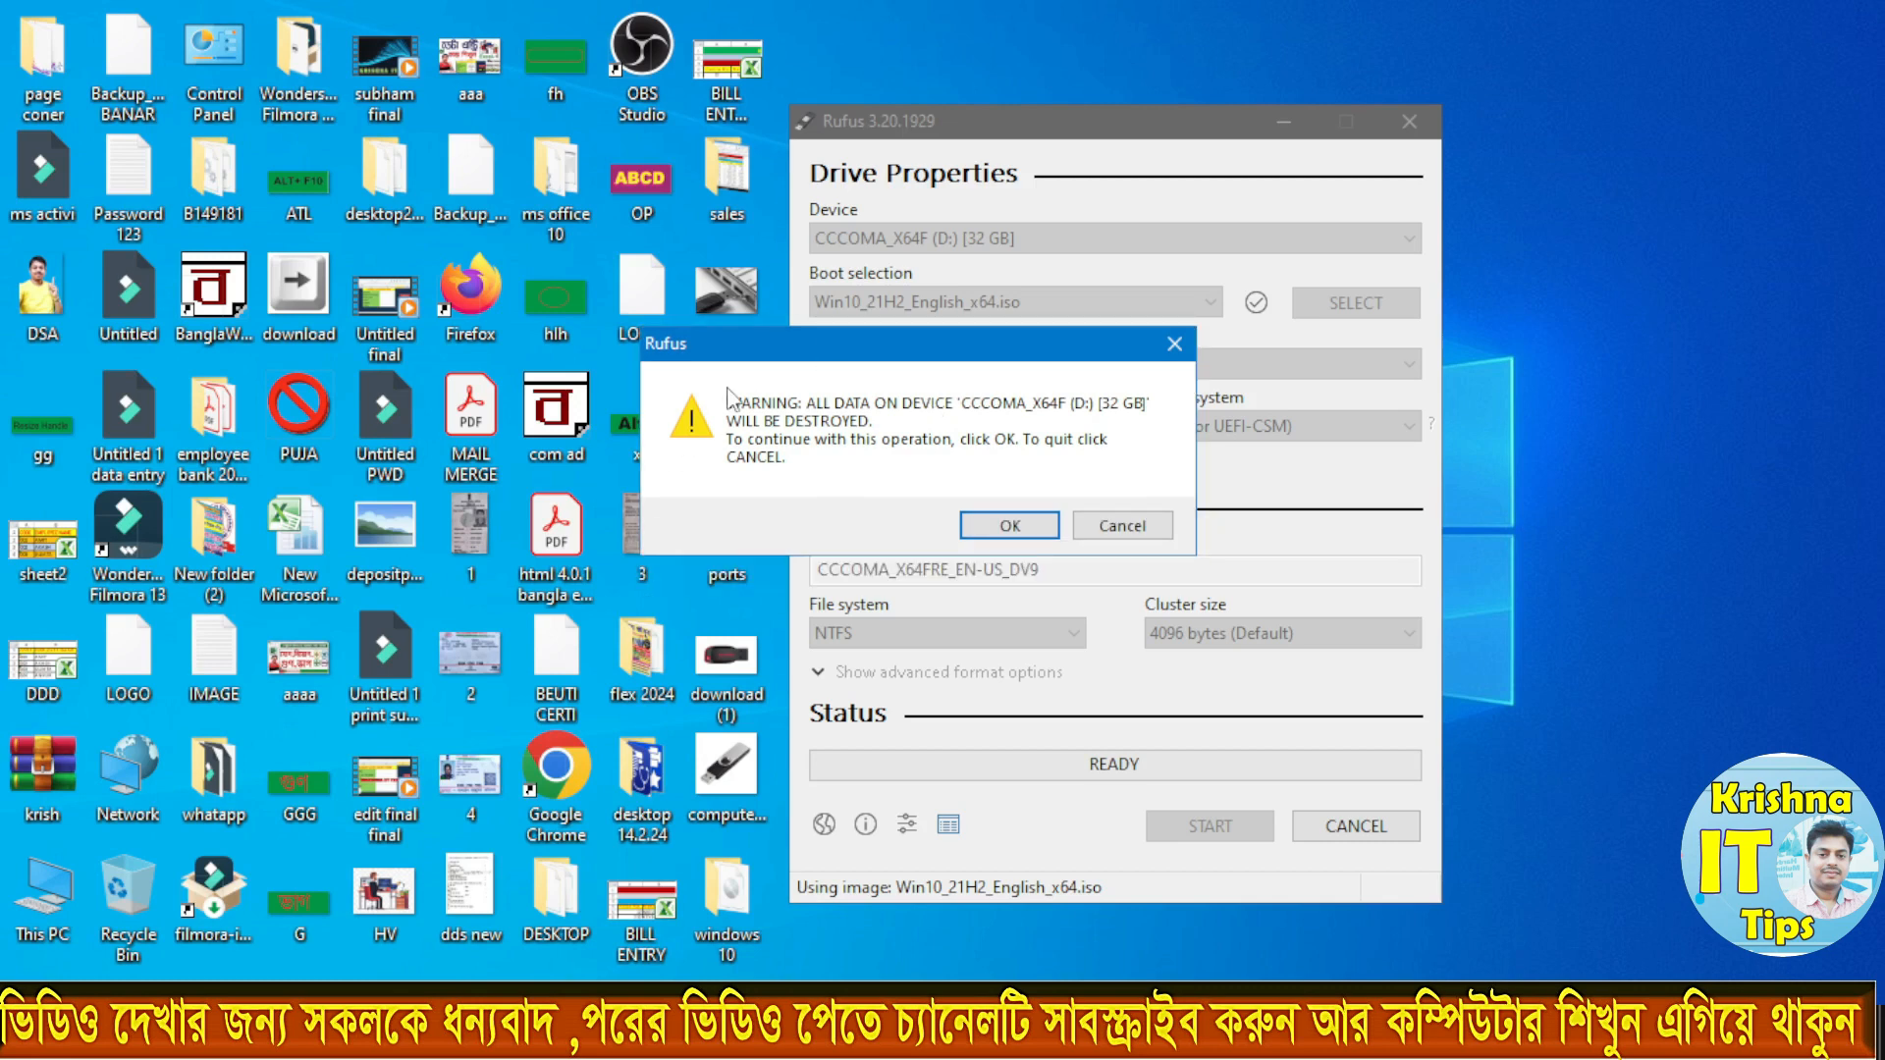
pyautogui.press('Return')
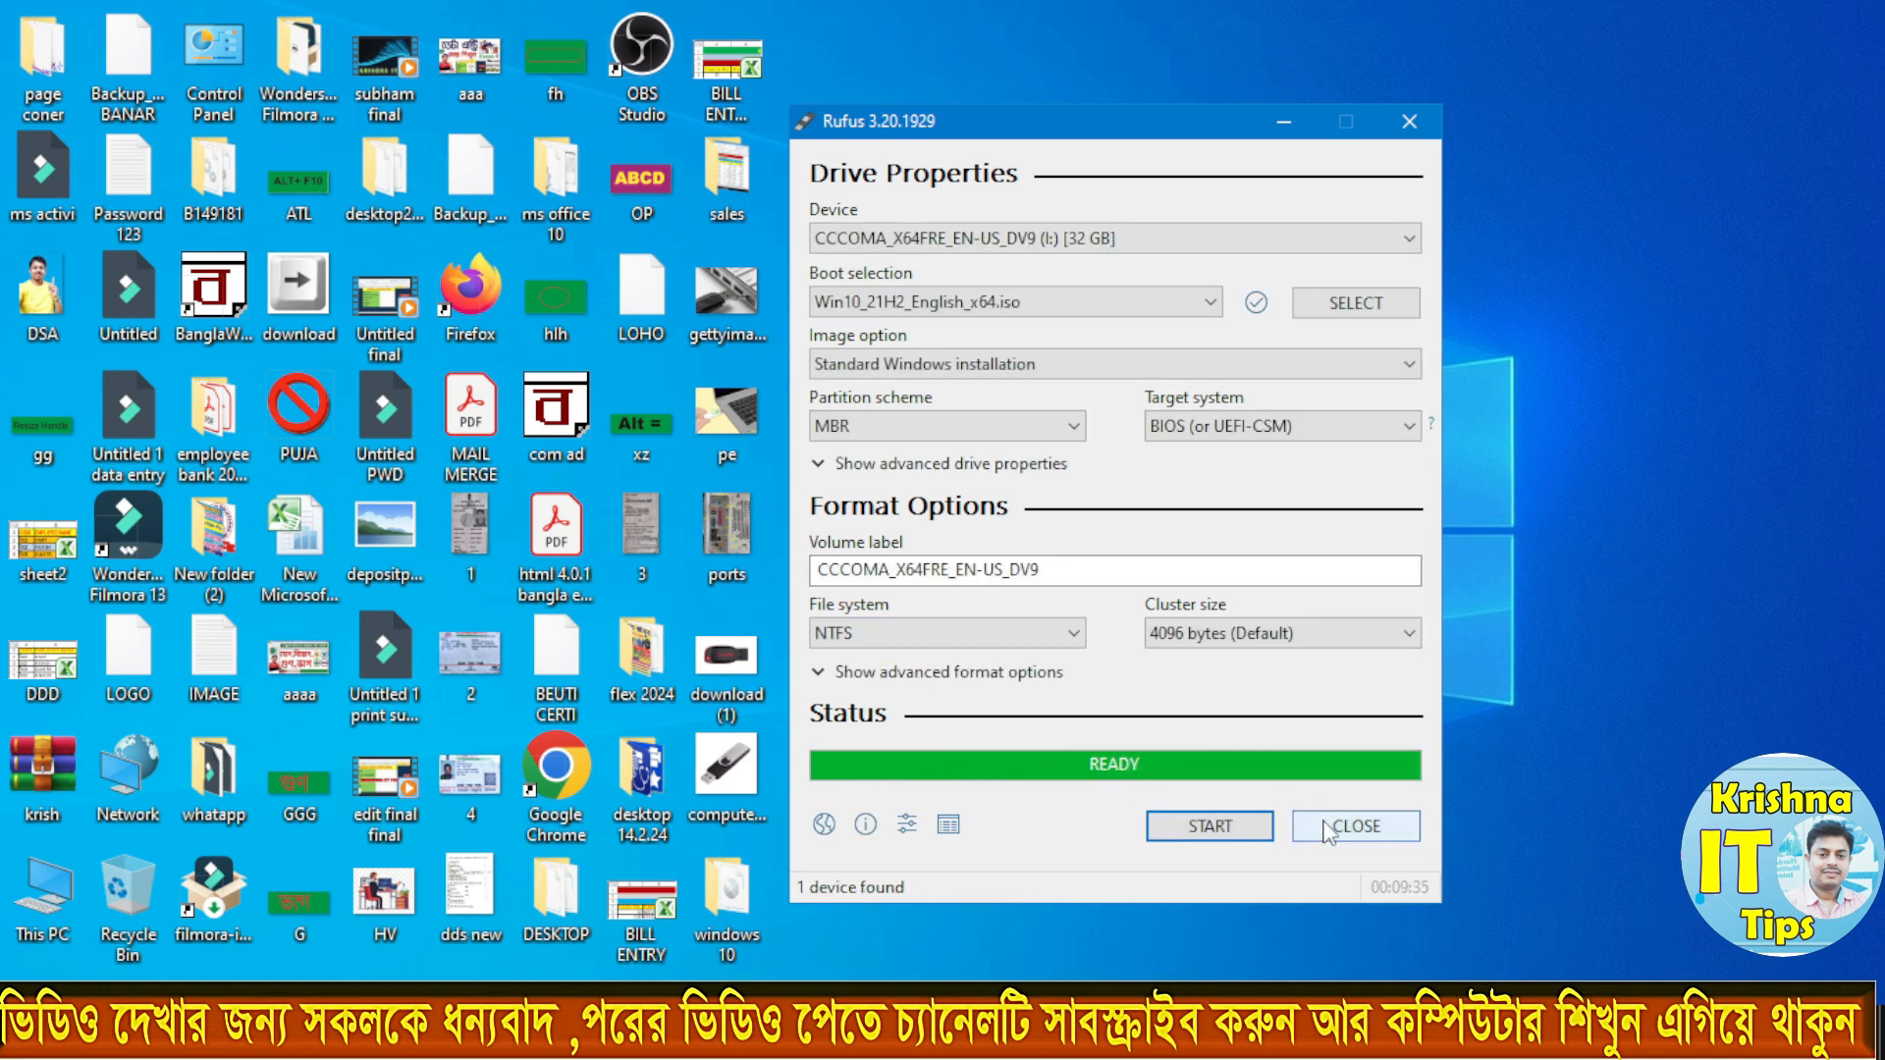
pyautogui.click(1360, 833)
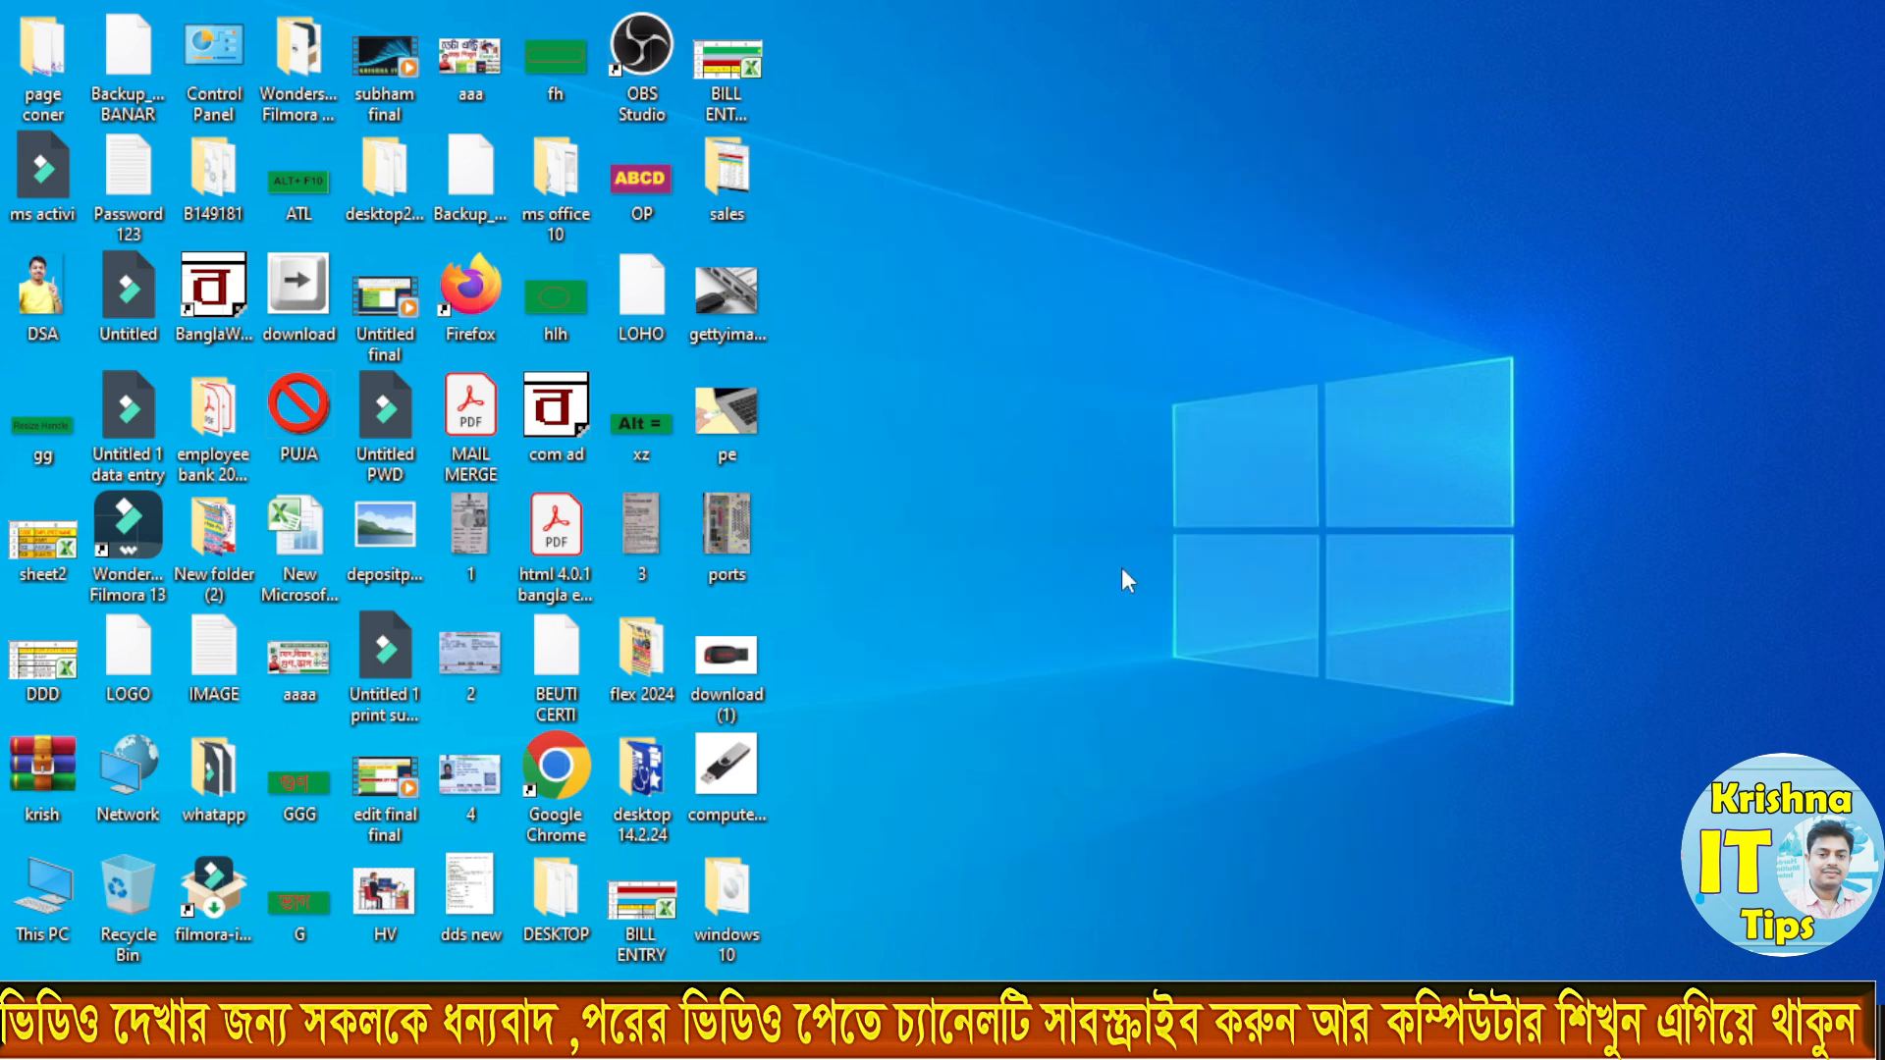
# Step: Inspect the setup files on the USB drive CCCOMA_X64FRE_EN-US_DV9 (I:), then reopen This PC
pyautogui.doubleClick(59, 895)
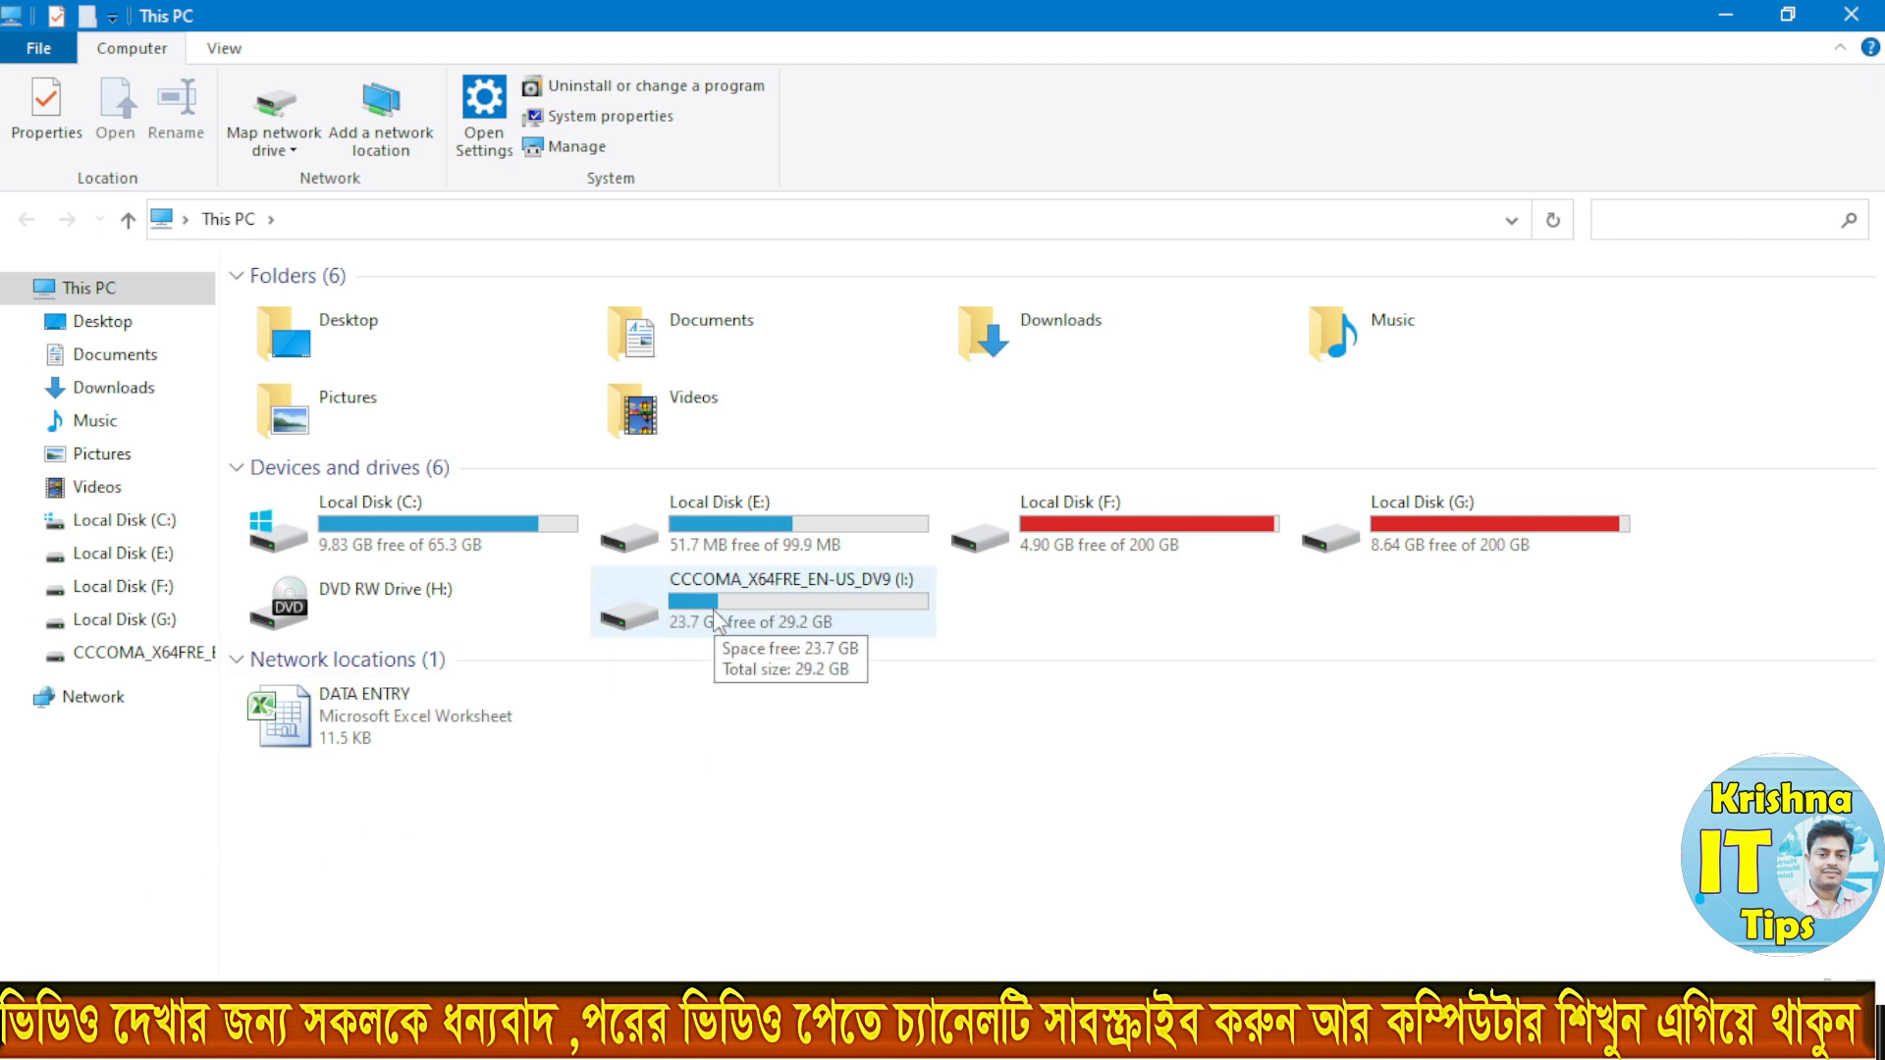
pyautogui.doubleClick(738, 608)
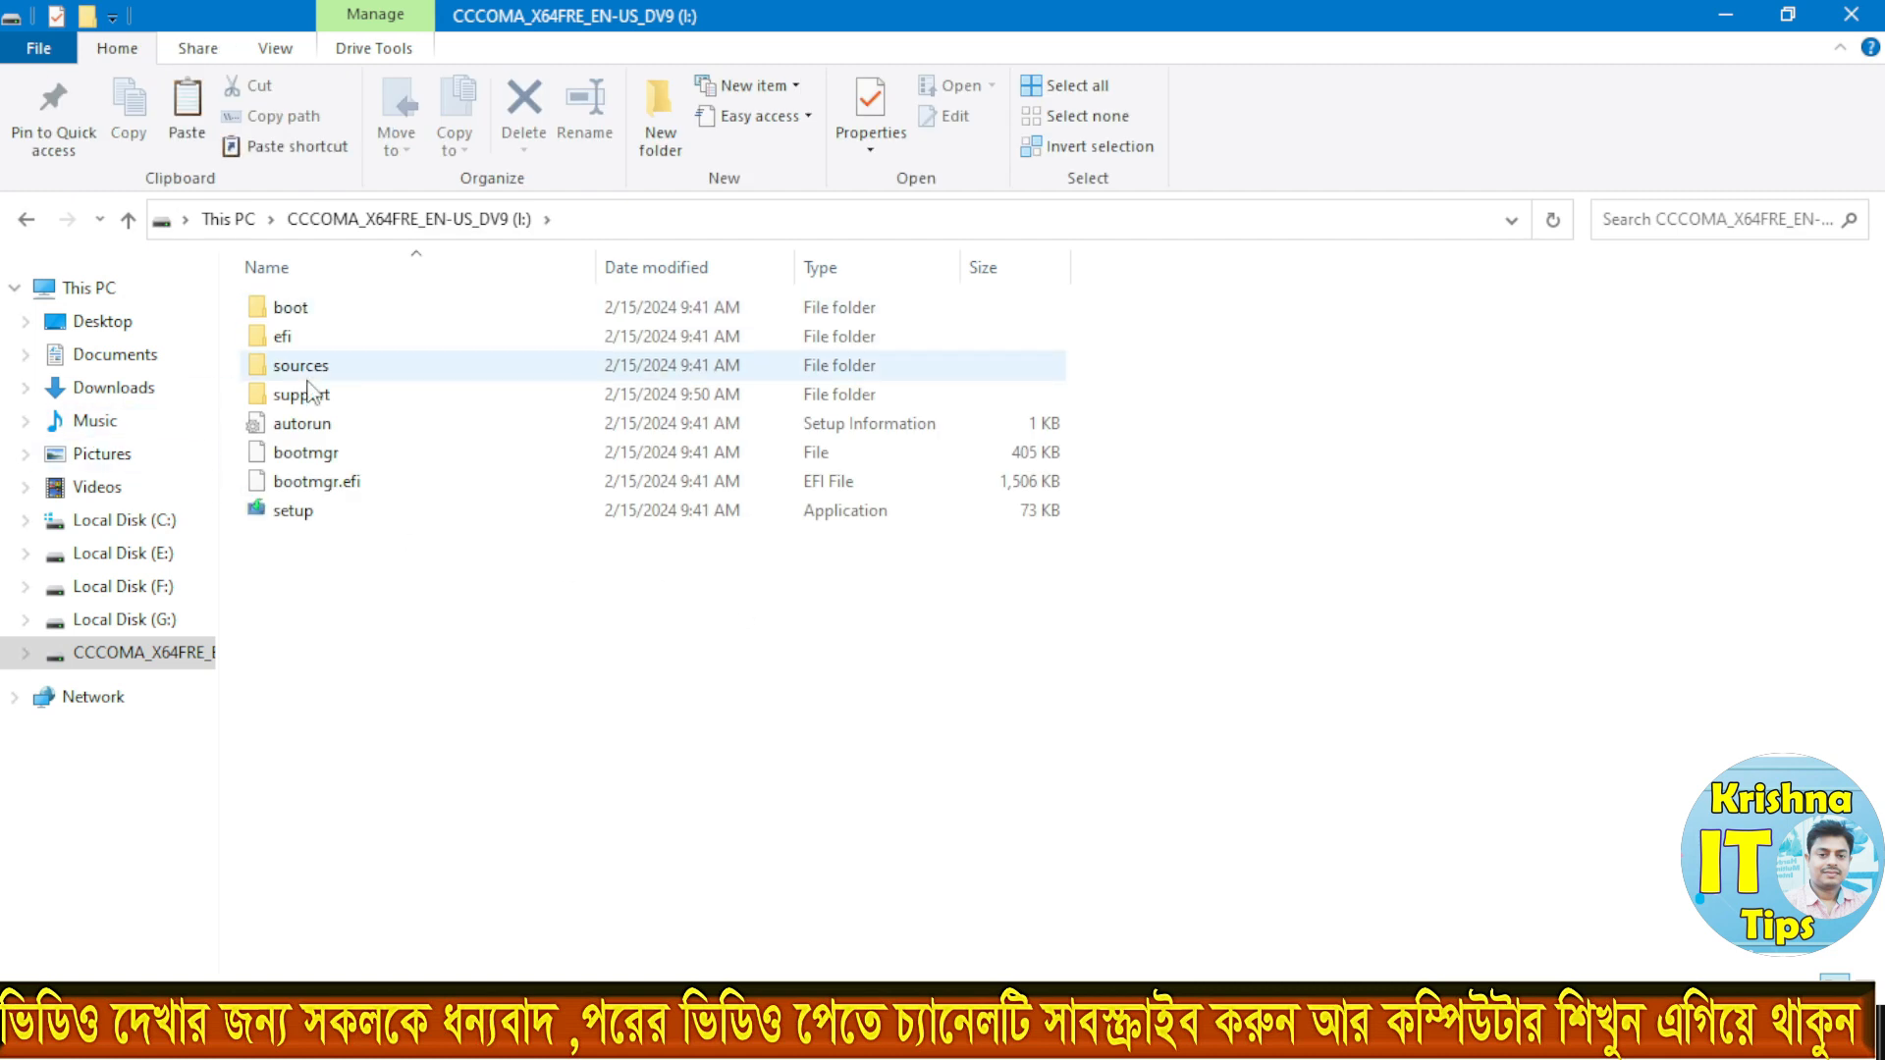
pyautogui.click(305, 519)
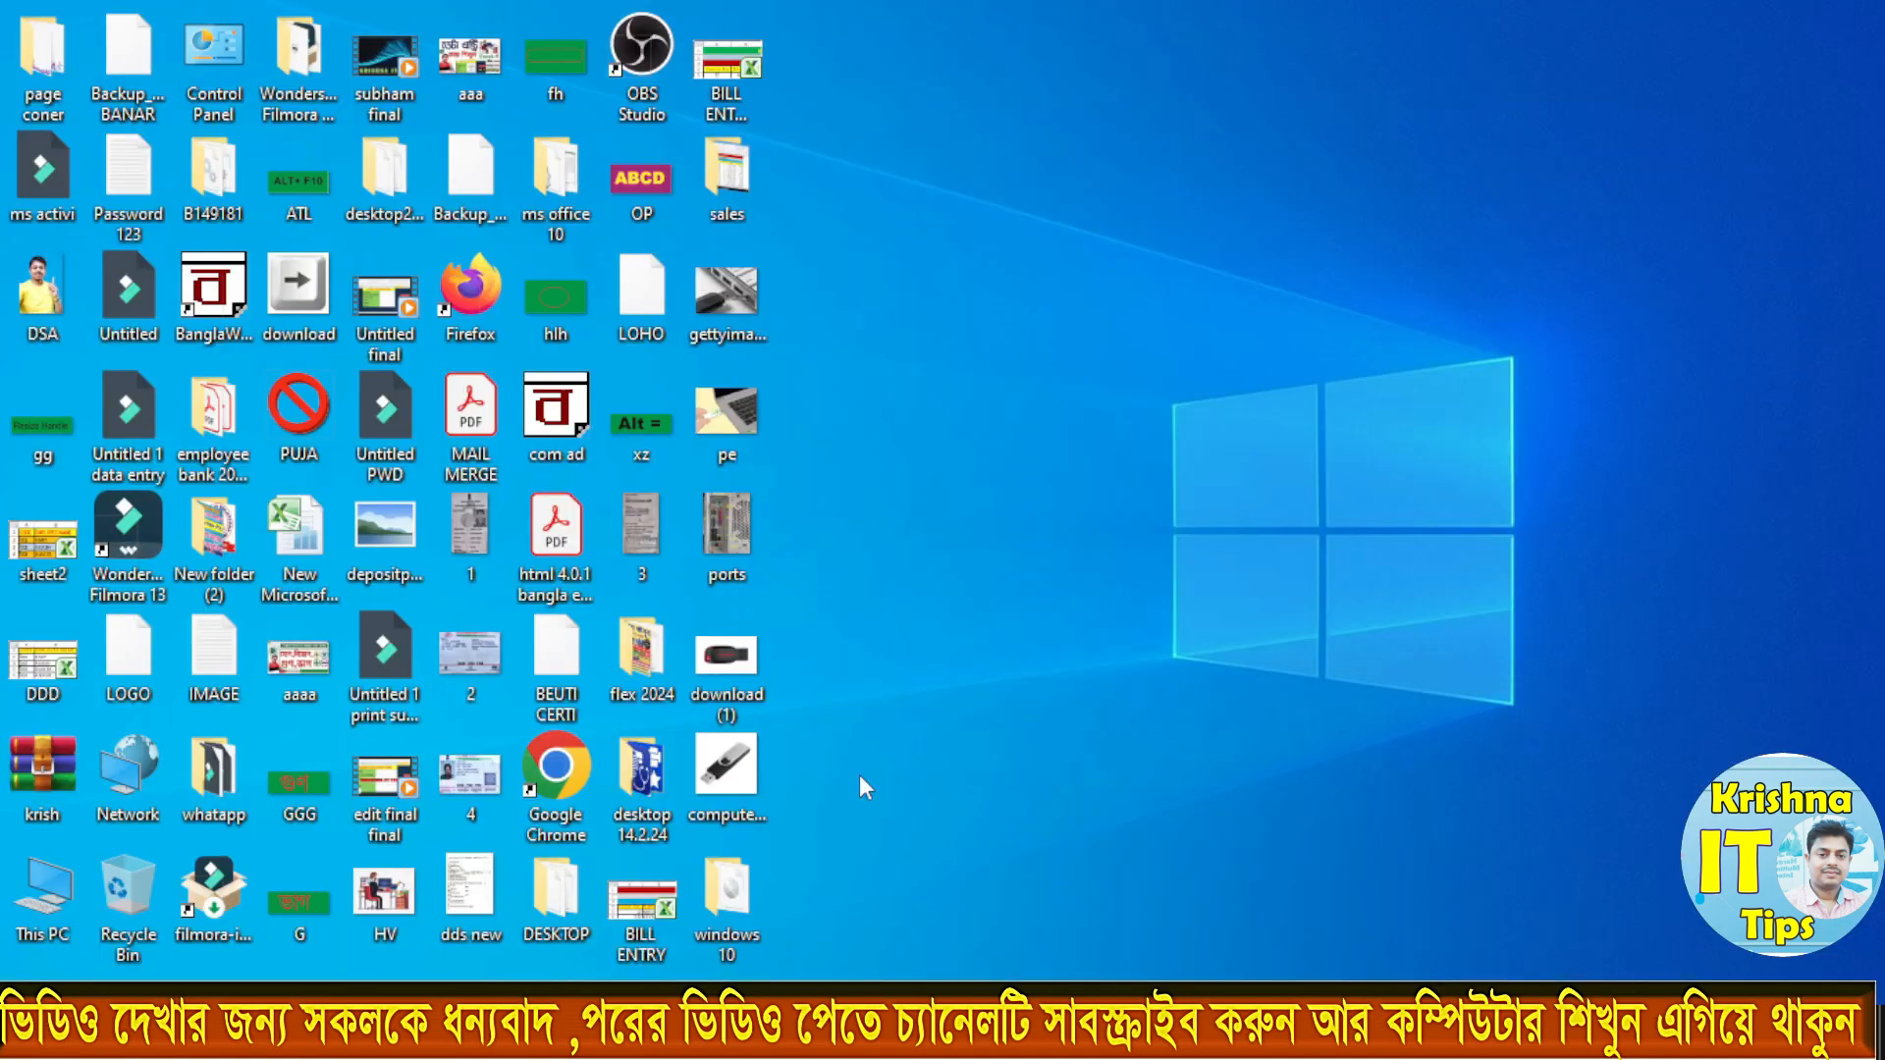
pyautogui.doubleClick(40, 905)
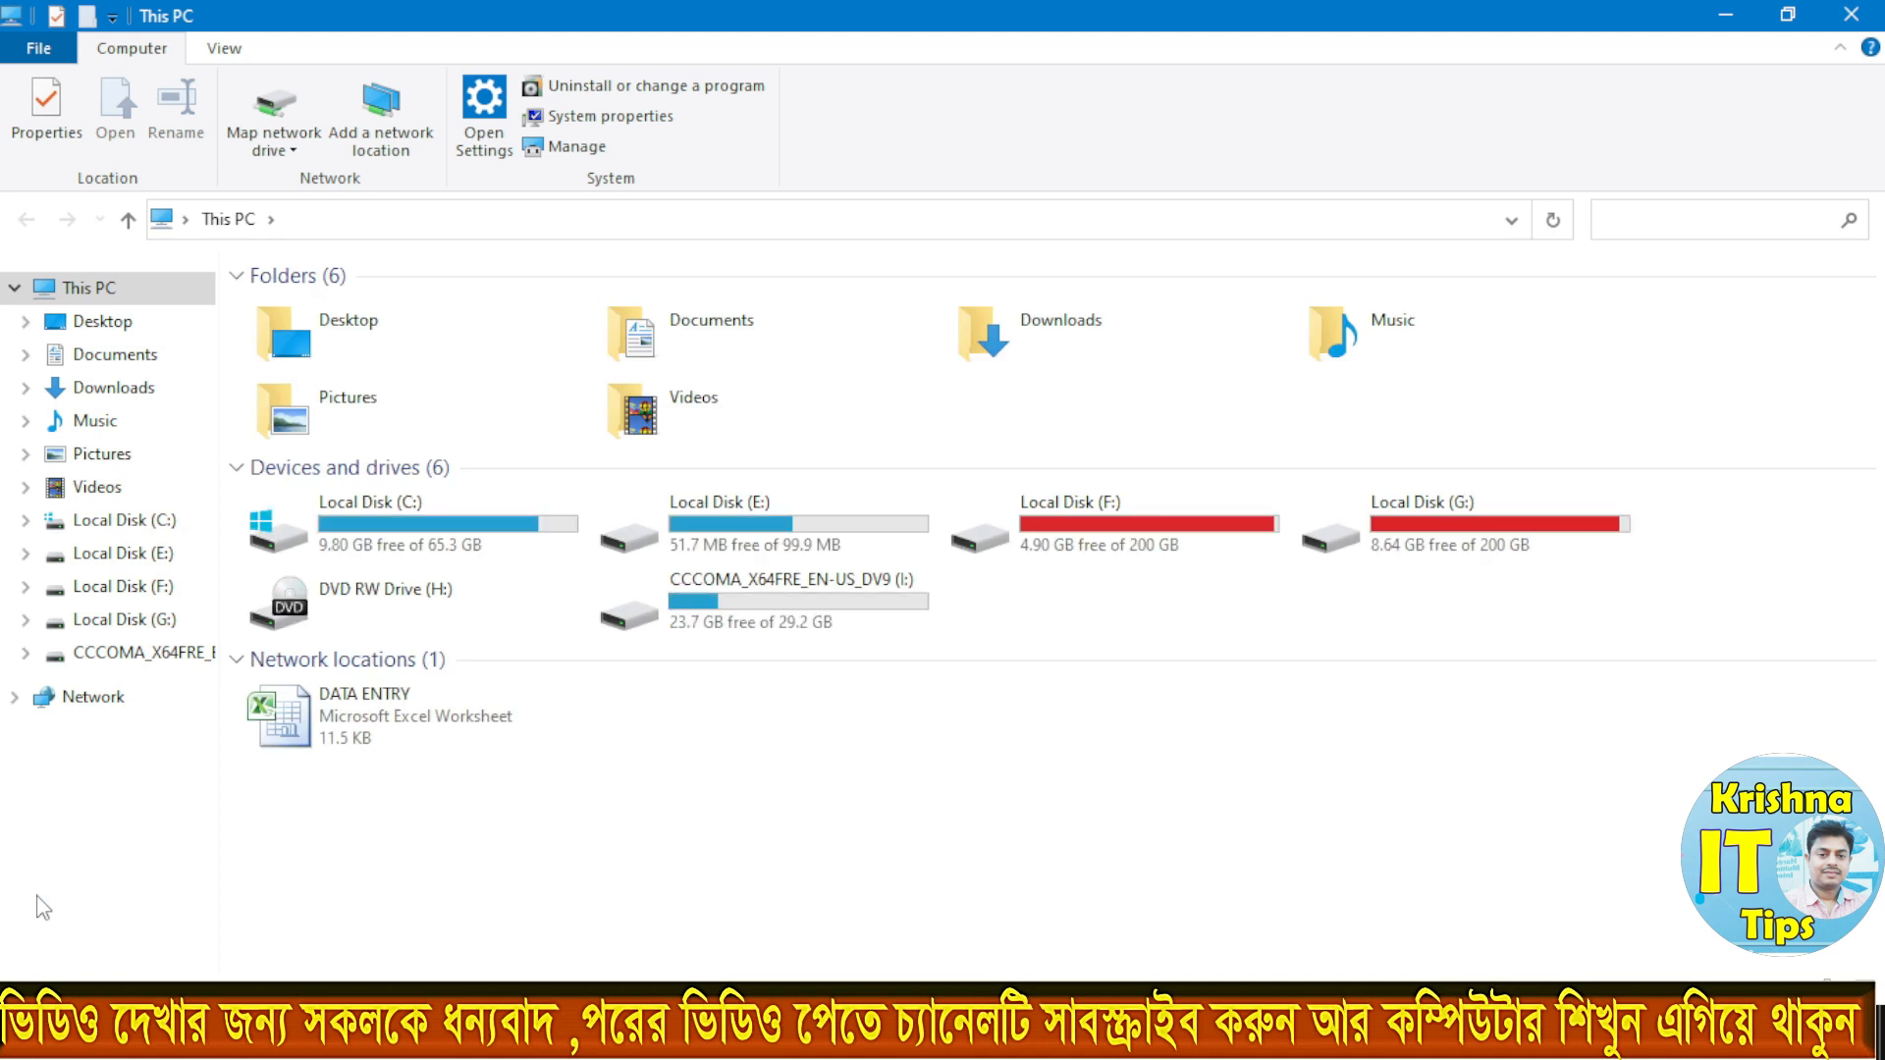